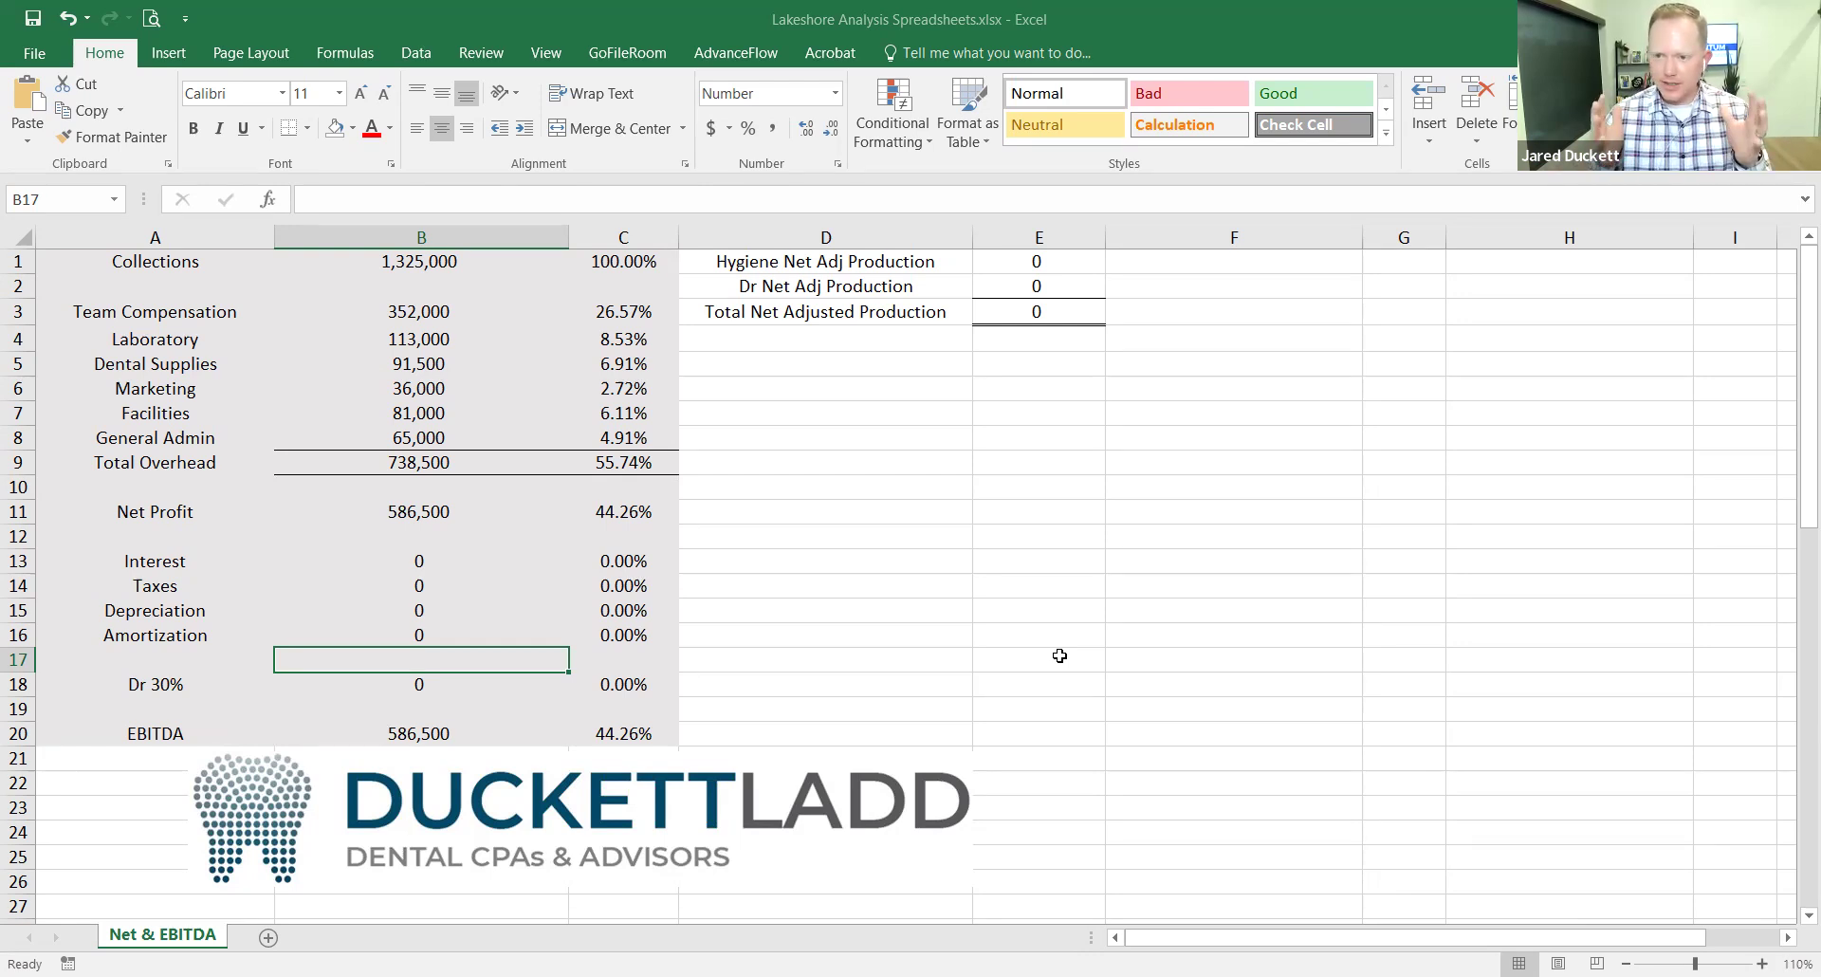
Review the rows from Collections to Net Profit, including the collections amount and the overhead expense categories.
left_click(910, 532)
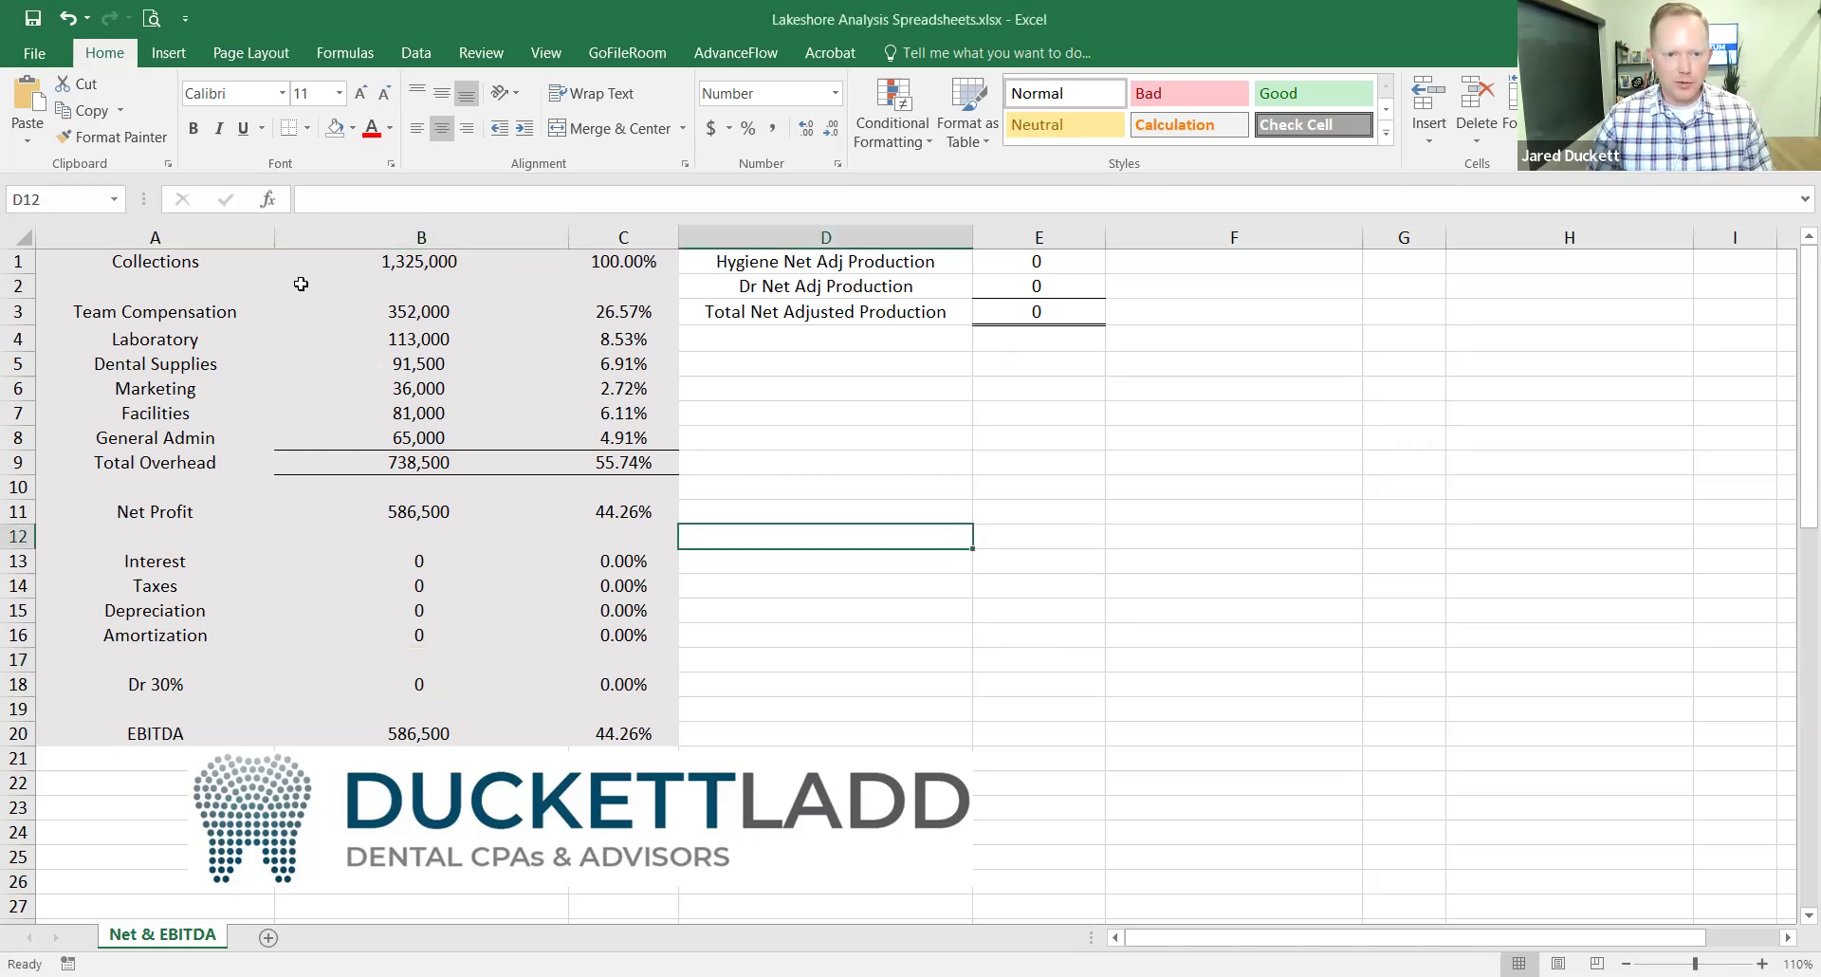
left_click_drag(232, 266, 634, 511)
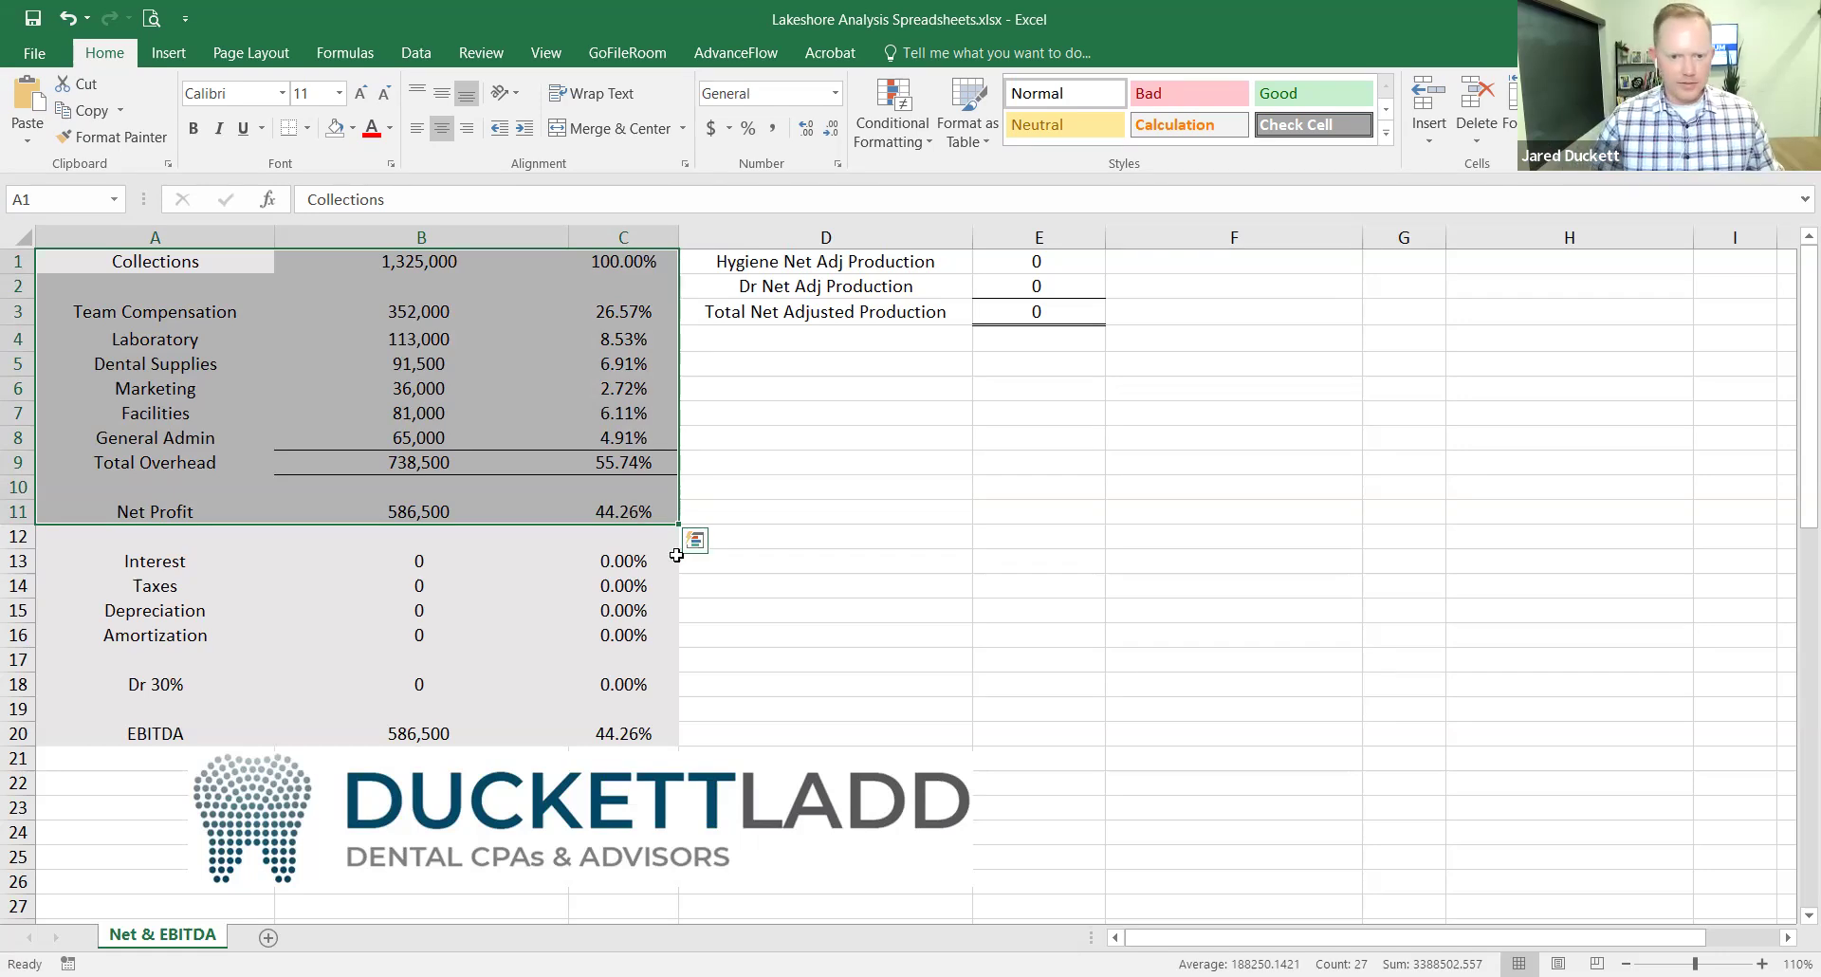
left_click(532, 260)
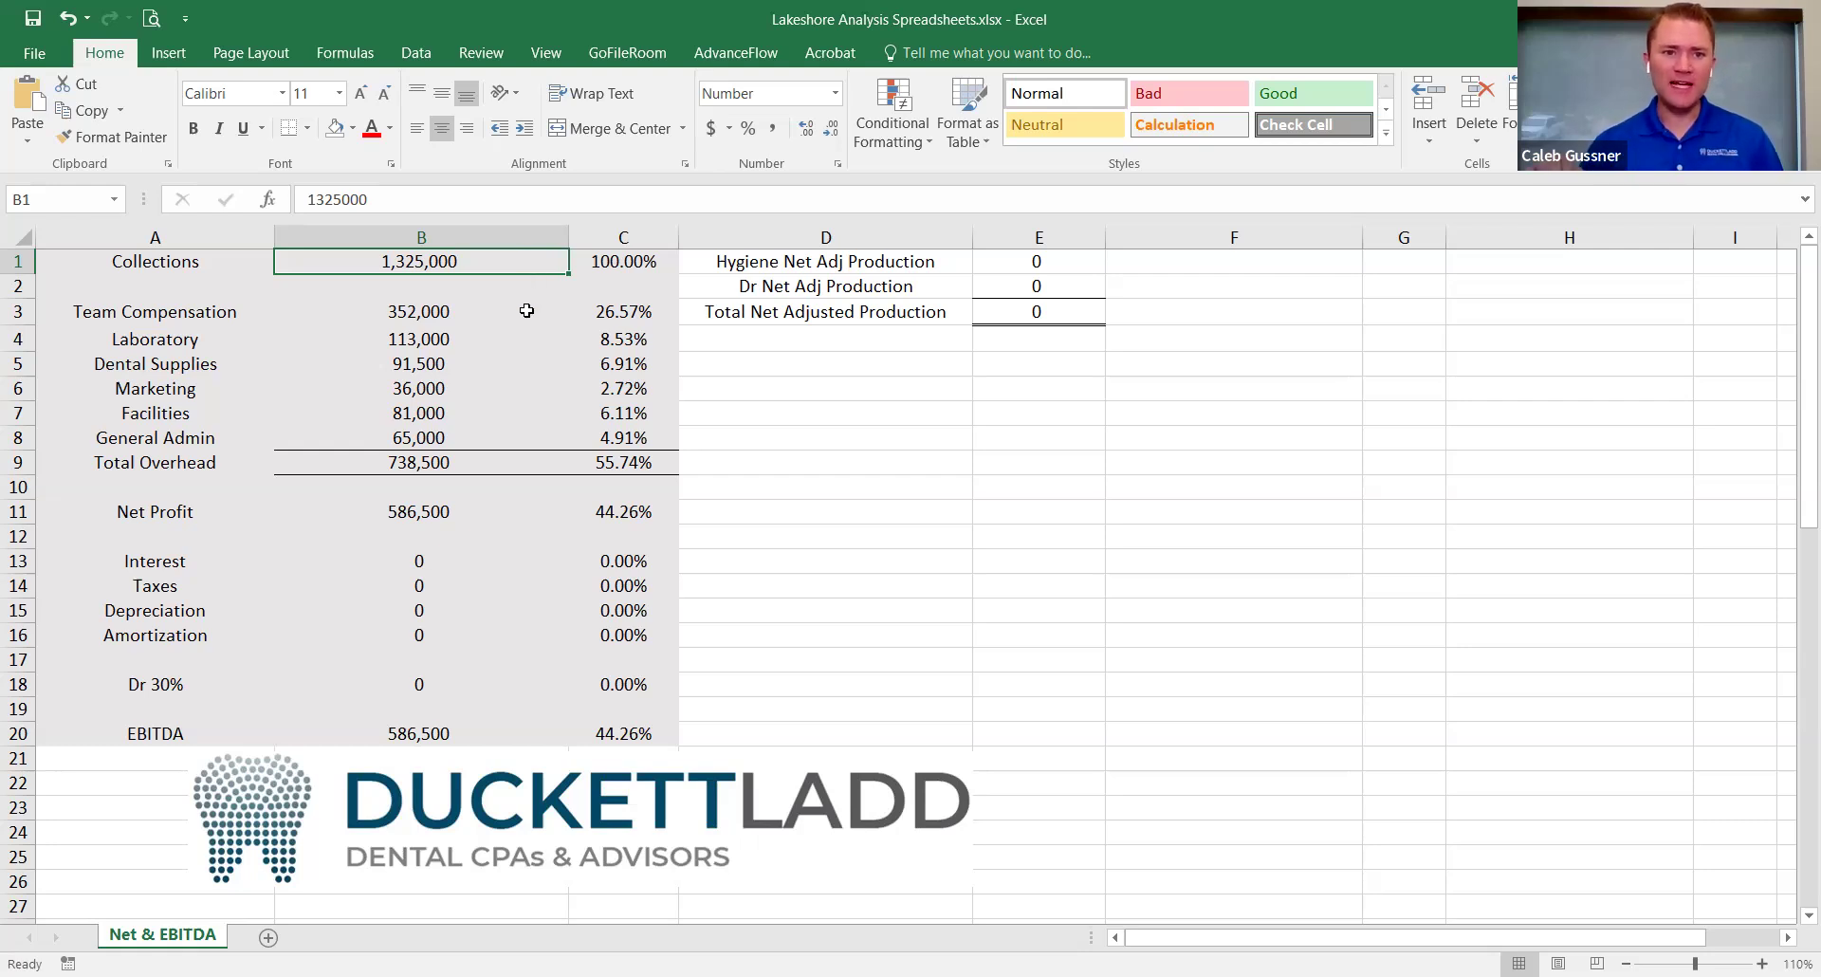
left_click_drag(240, 316, 626, 441)
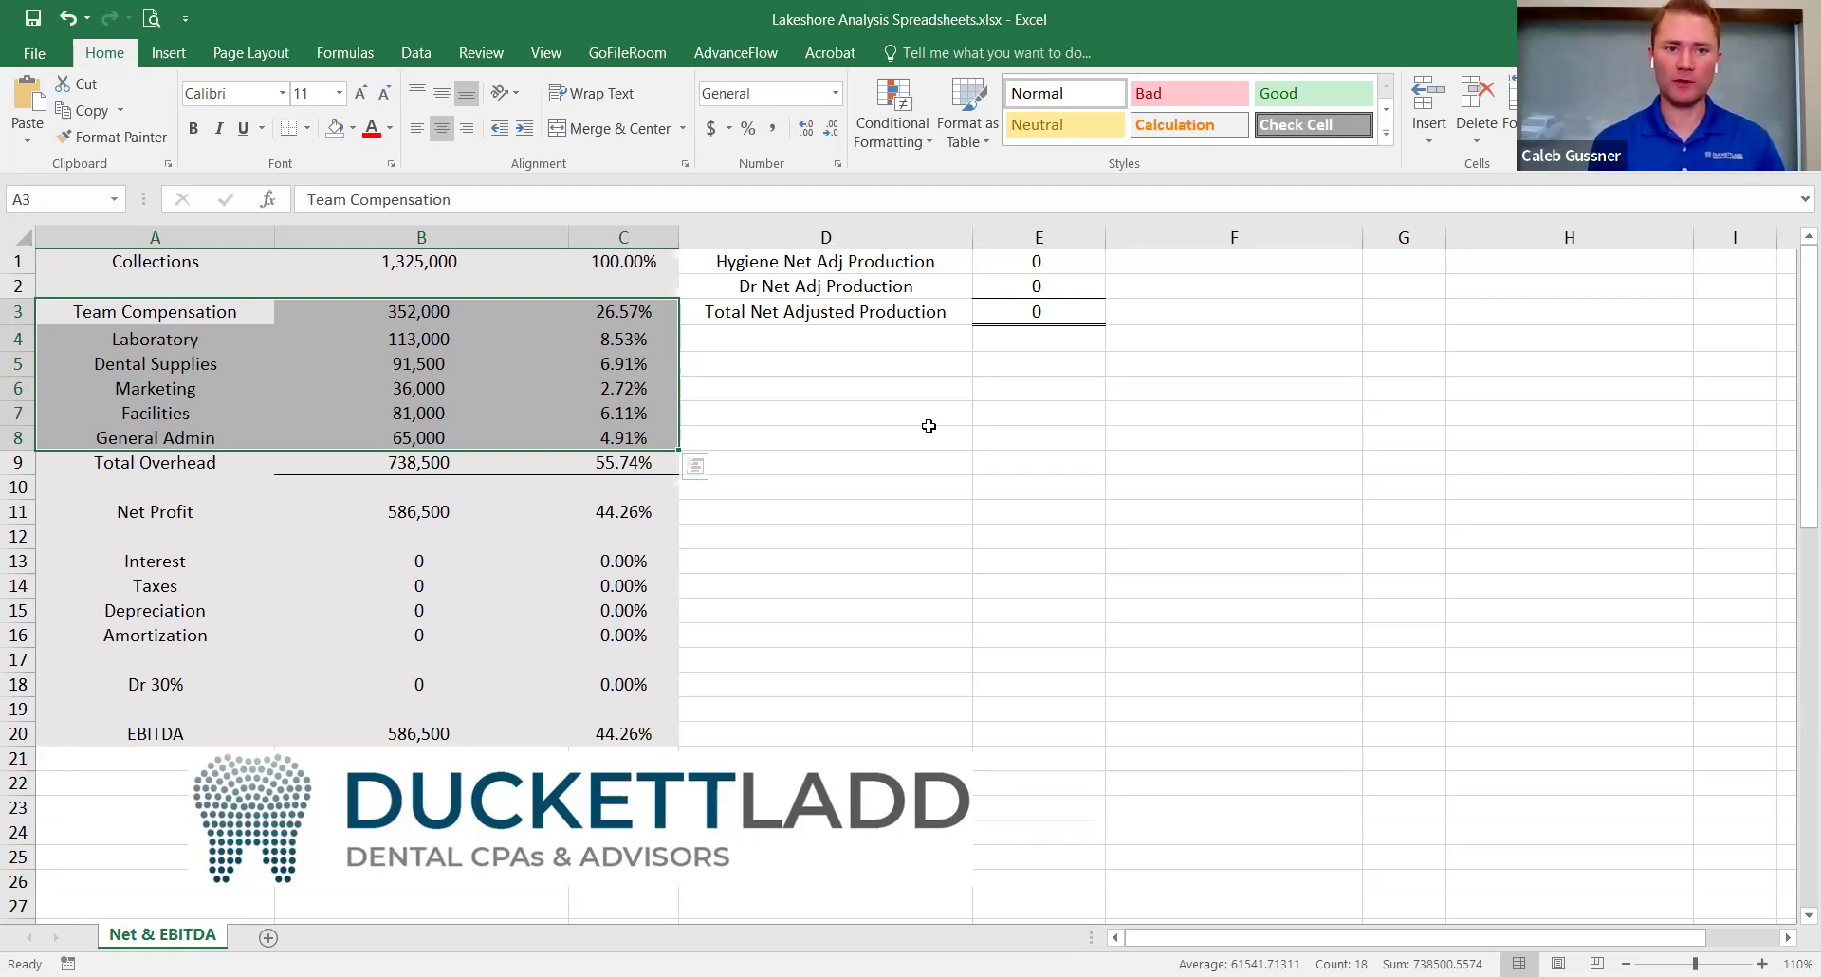
Highlight the Total Overhead percentage in cell C9 with a yellow fill.
left_click(610, 465)
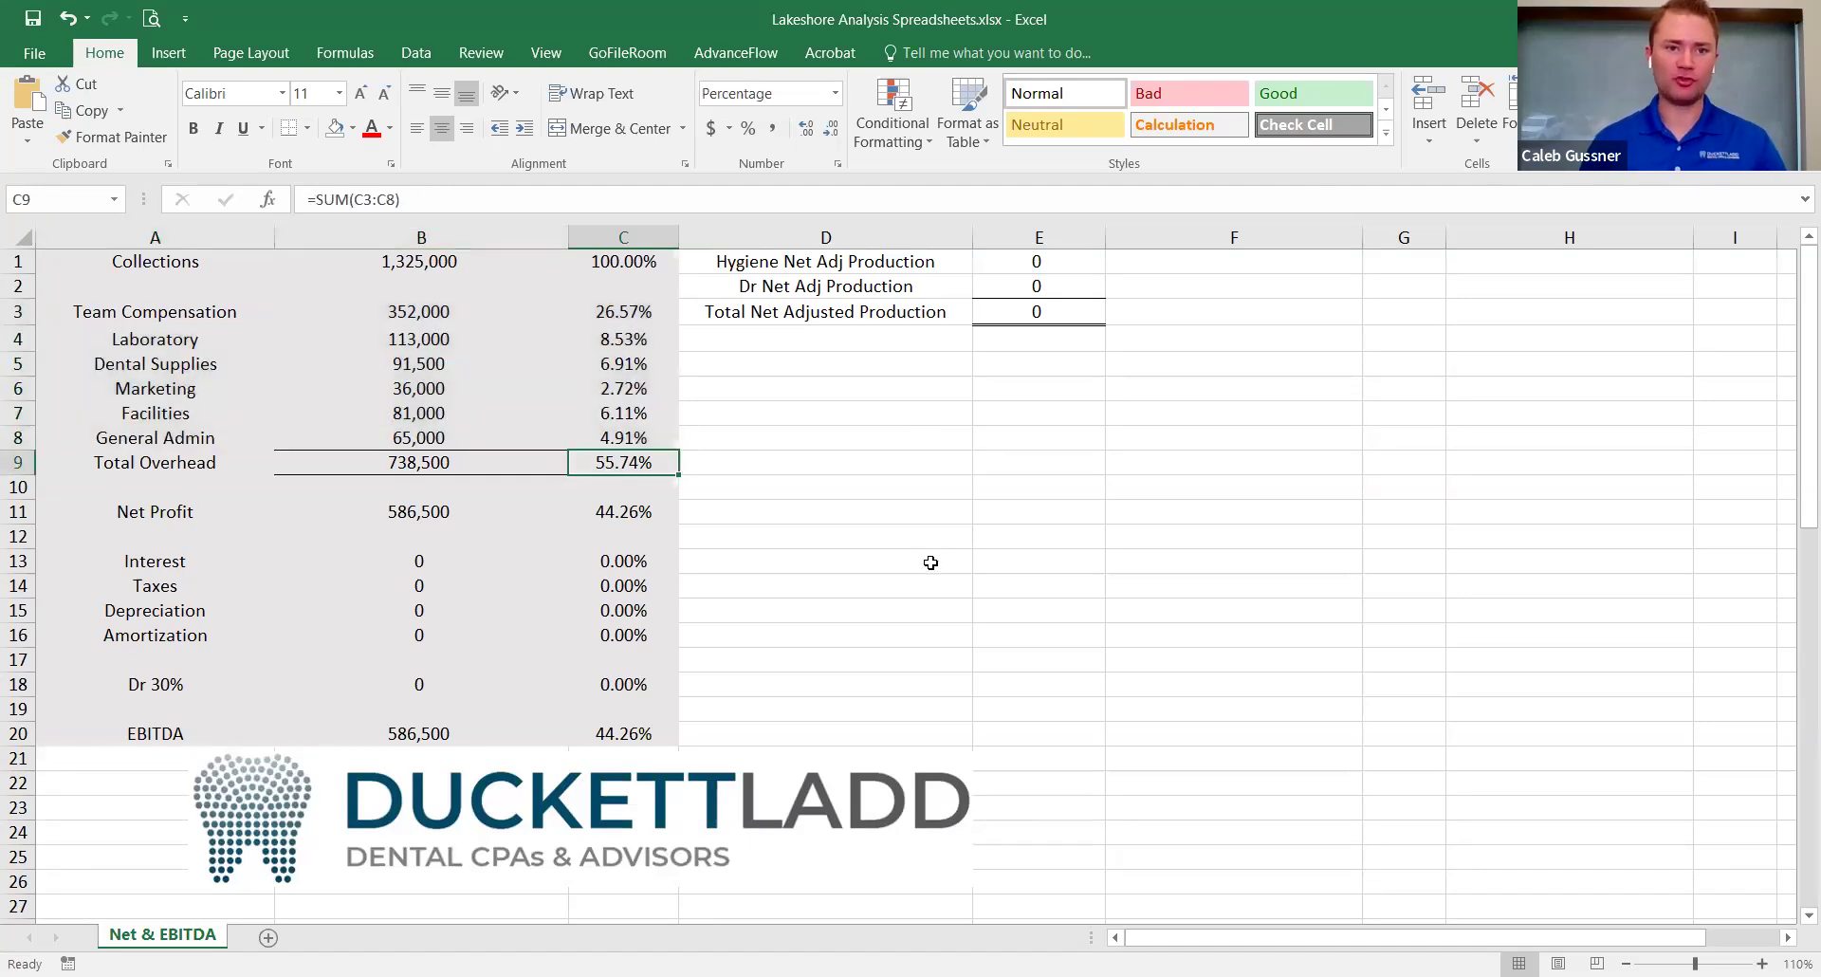
left_click(355, 135)
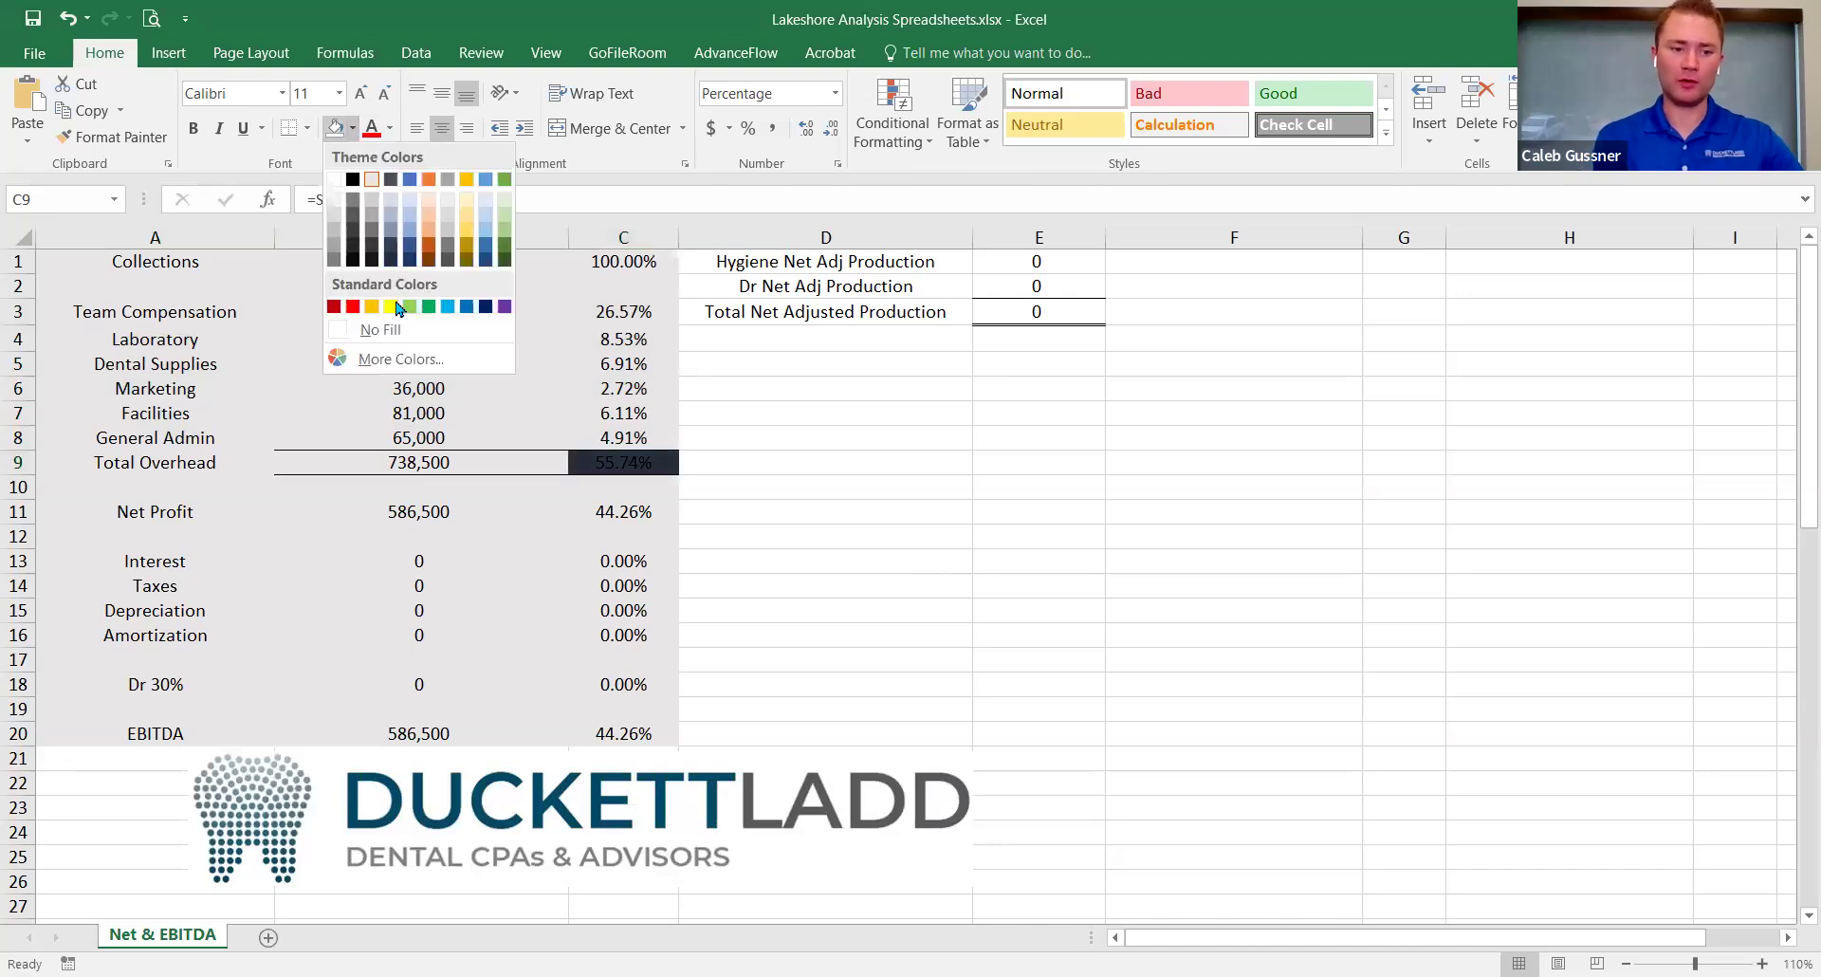
left_click(394, 308)
left_click(954, 497)
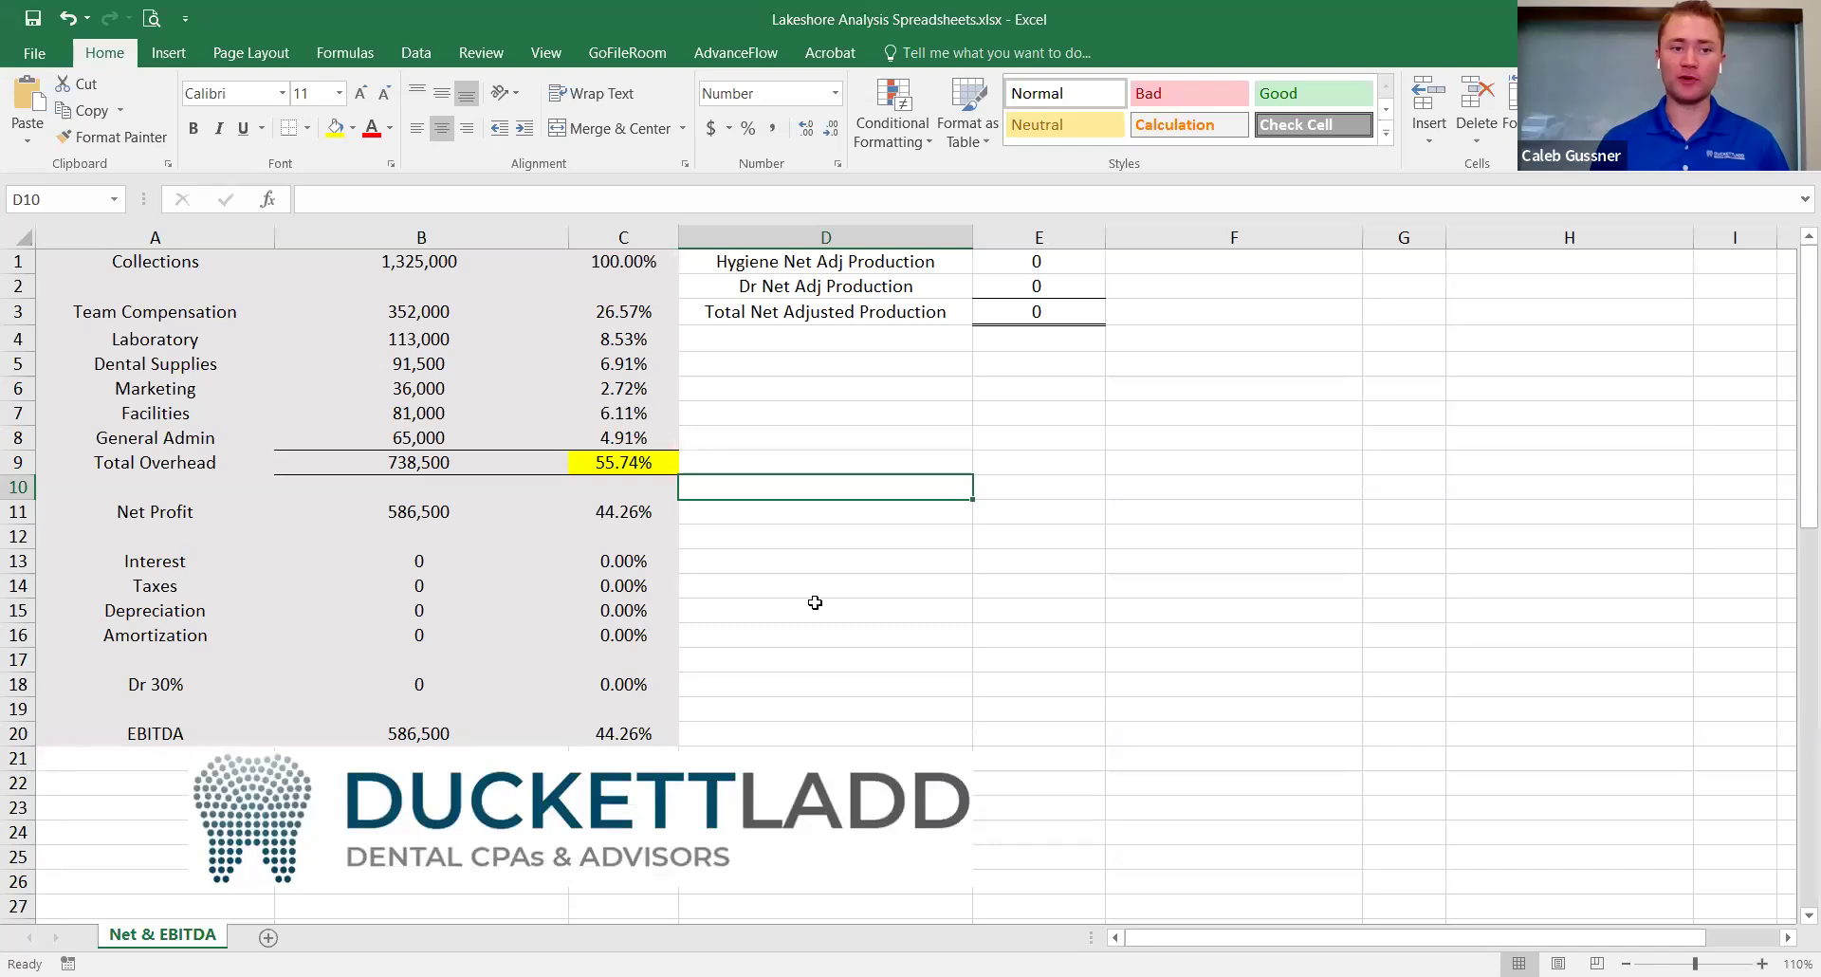
Review the Net Profit row against the expense categories and the block from Collections through Total Overhead.
left_click_drag(224, 514, 634, 517)
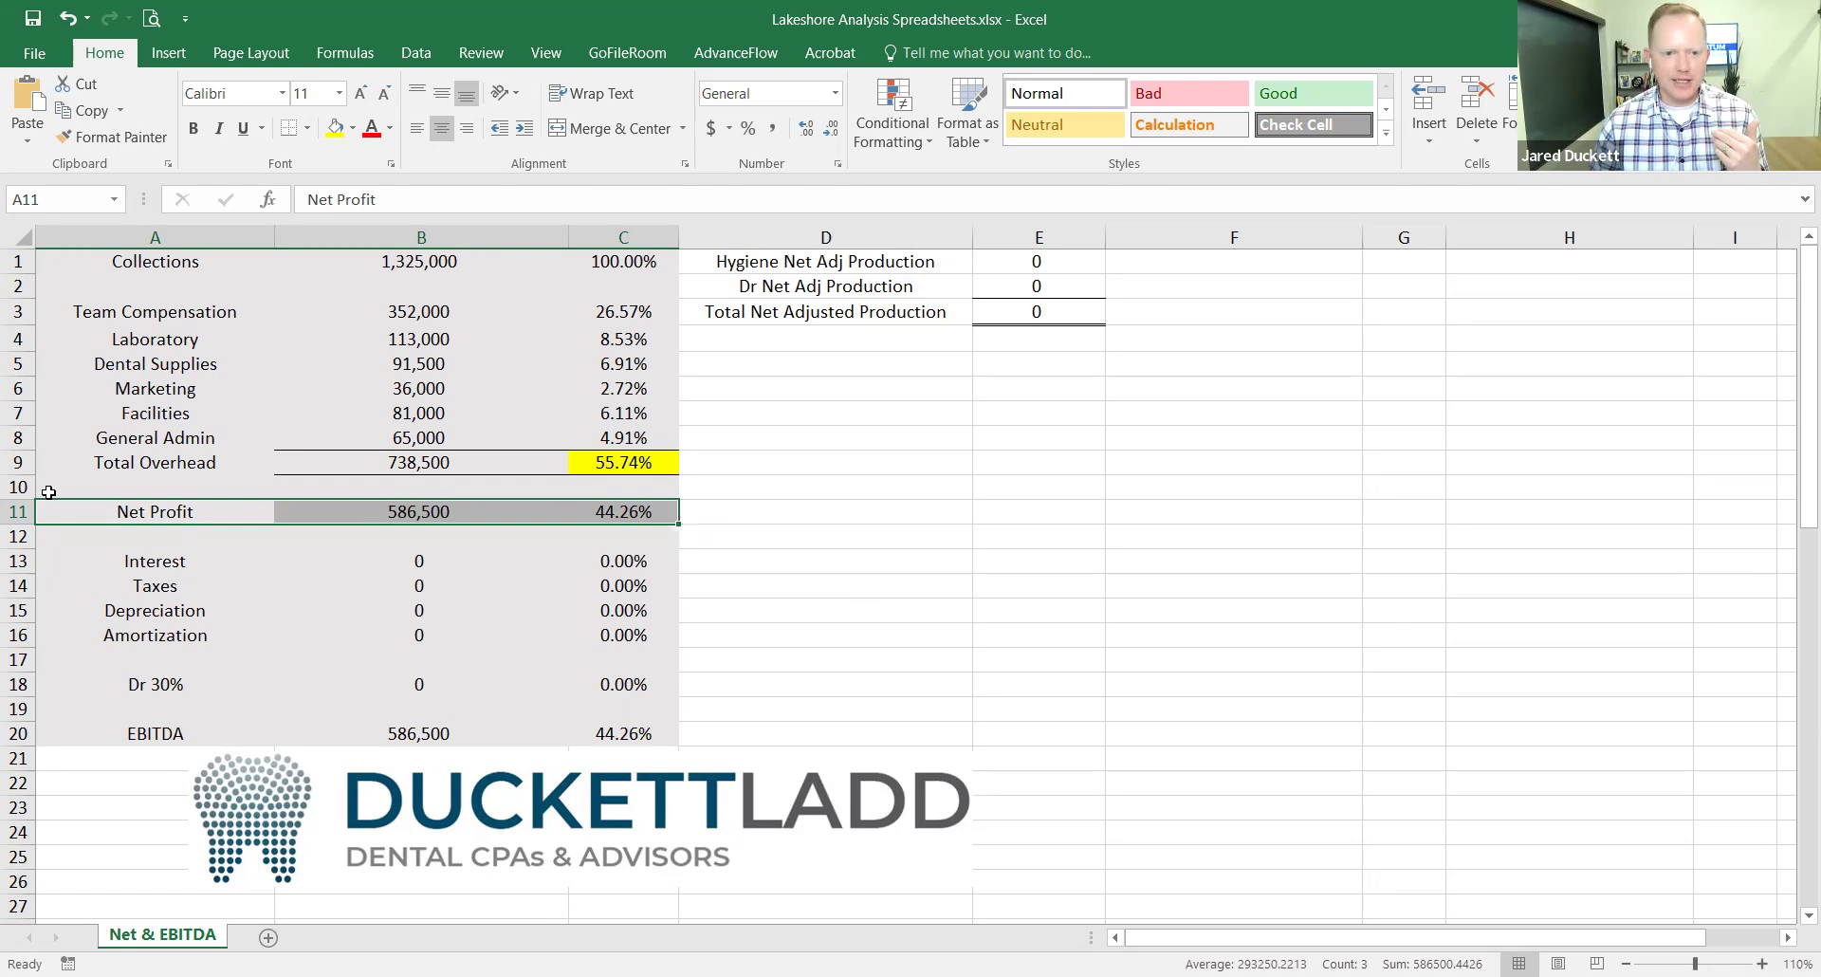
left_click_drag(206, 311, 215, 436)
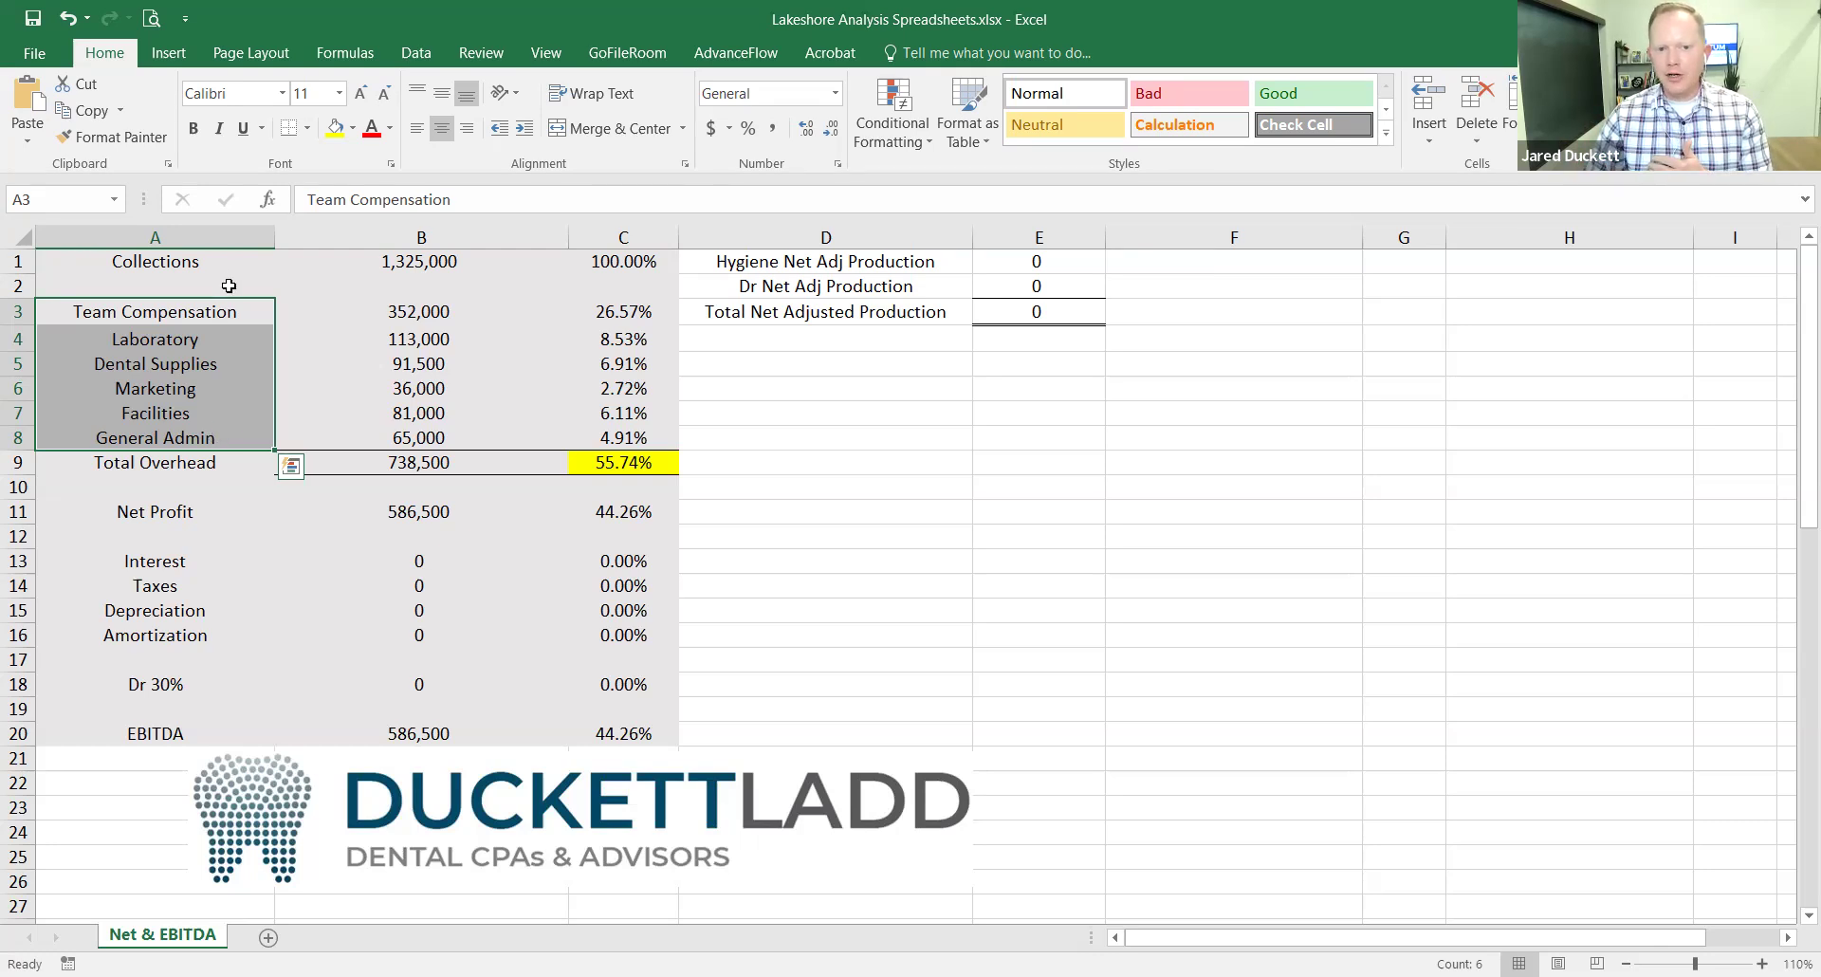
left_click_drag(232, 266, 493, 313)
left_click_drag(633, 426, 641, 460)
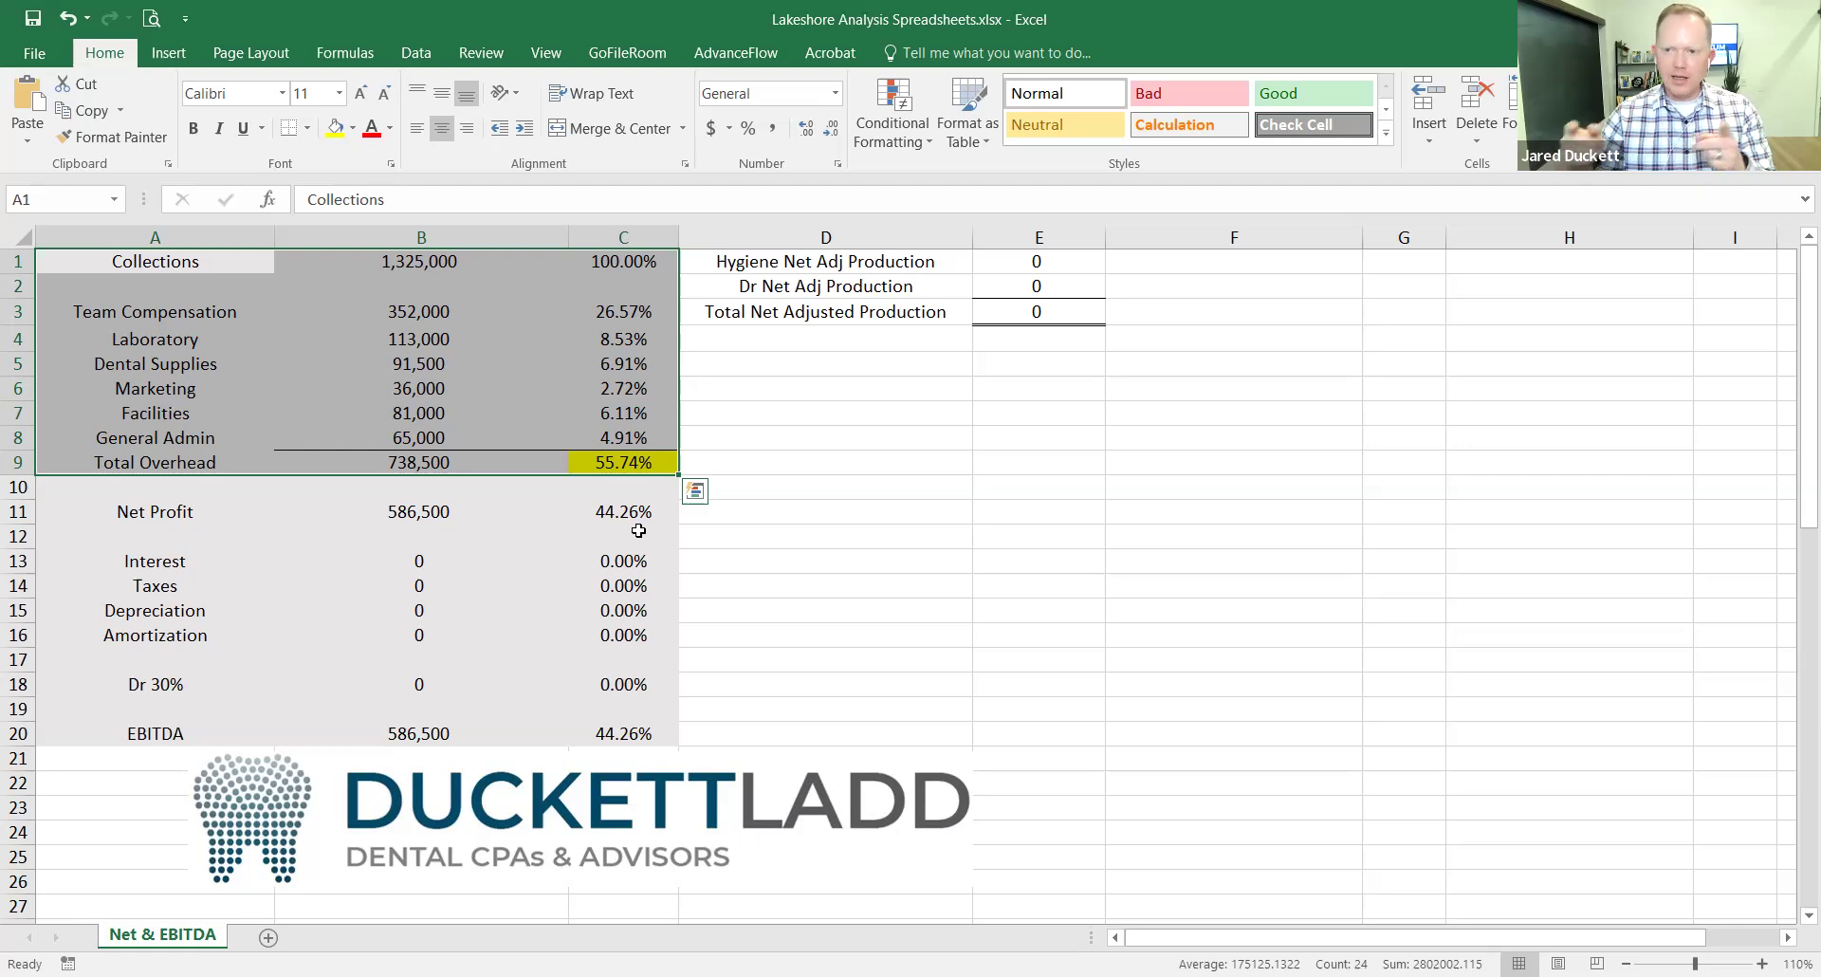
left_click_drag(196, 512, 672, 510)
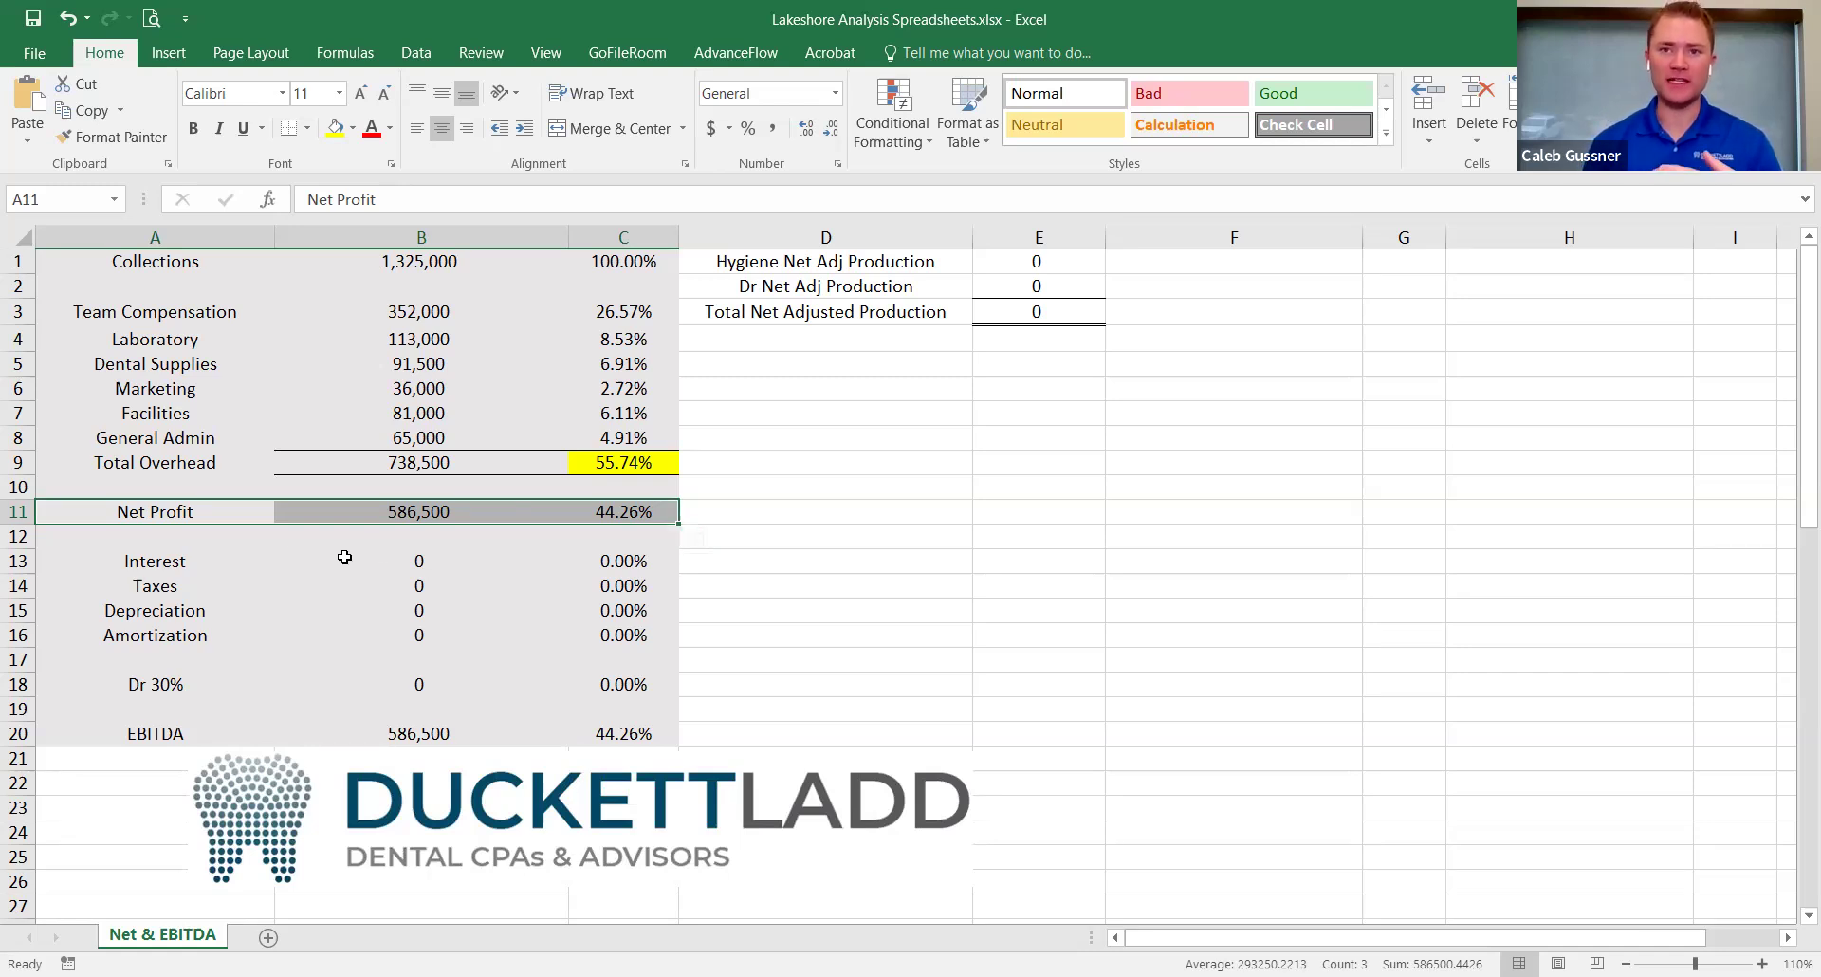
Change the Net Profit label in cell A11 to "Net Operating Profit".
left_click(261, 512)
left_click(338, 197)
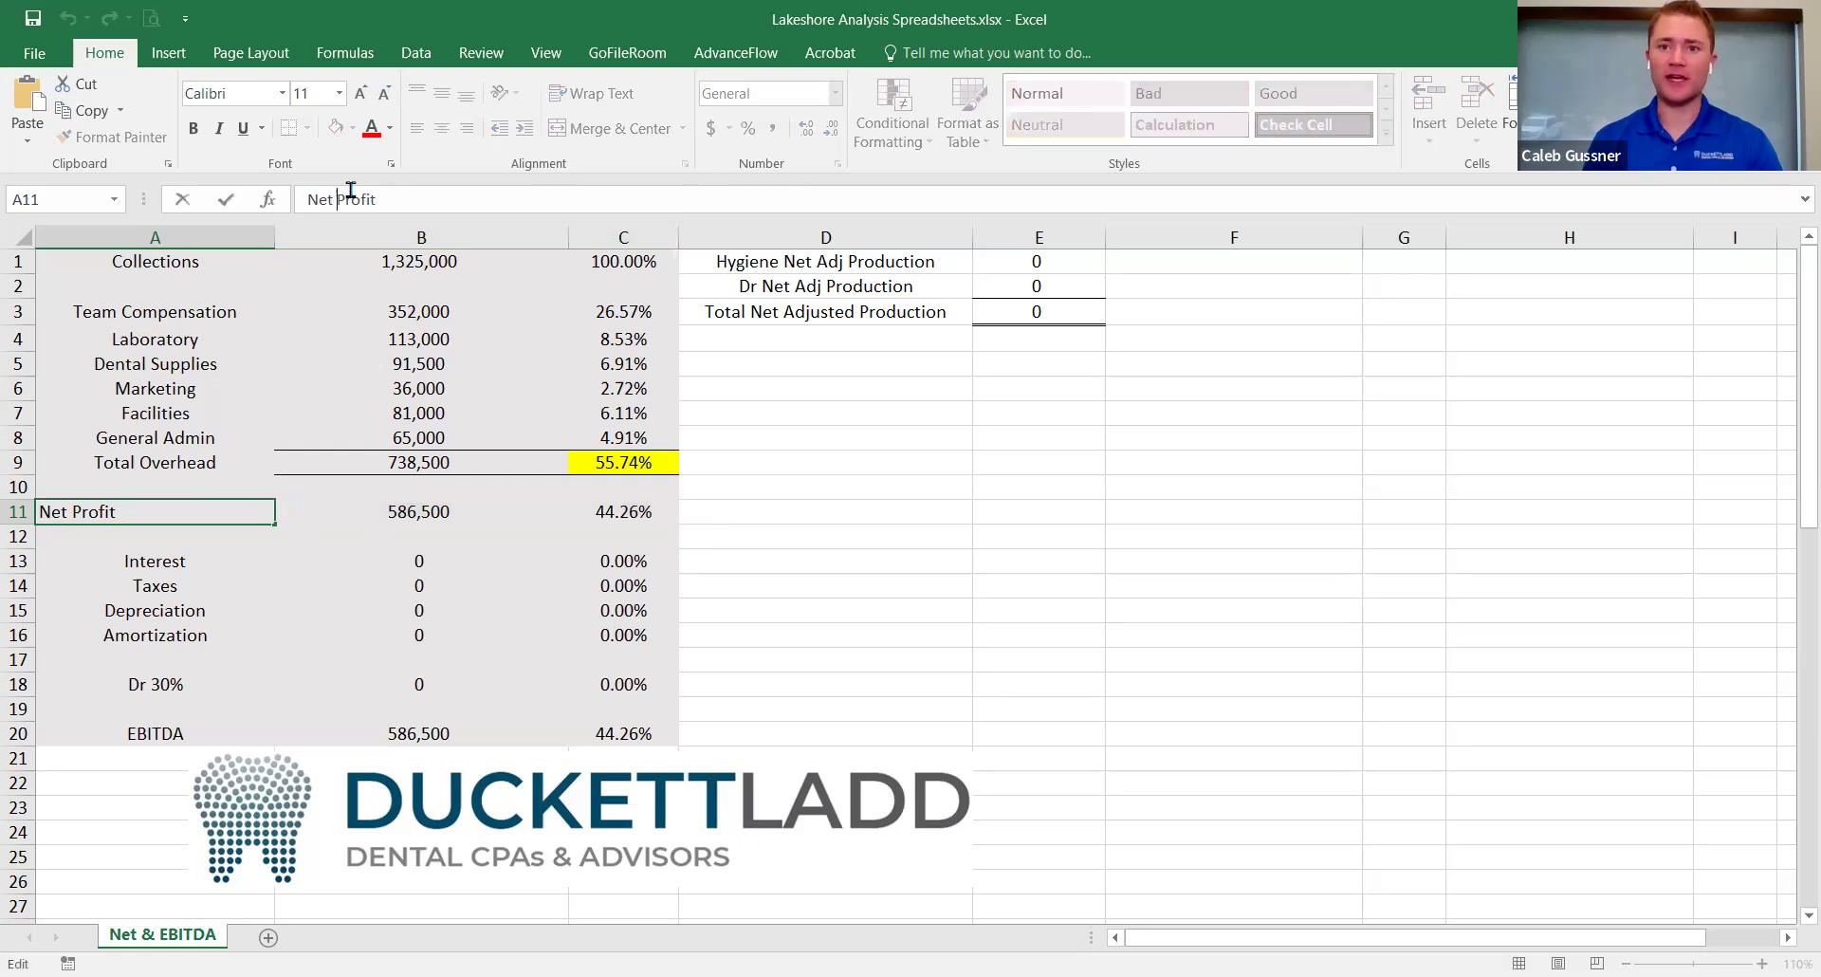
type("Operating")
key("Return")
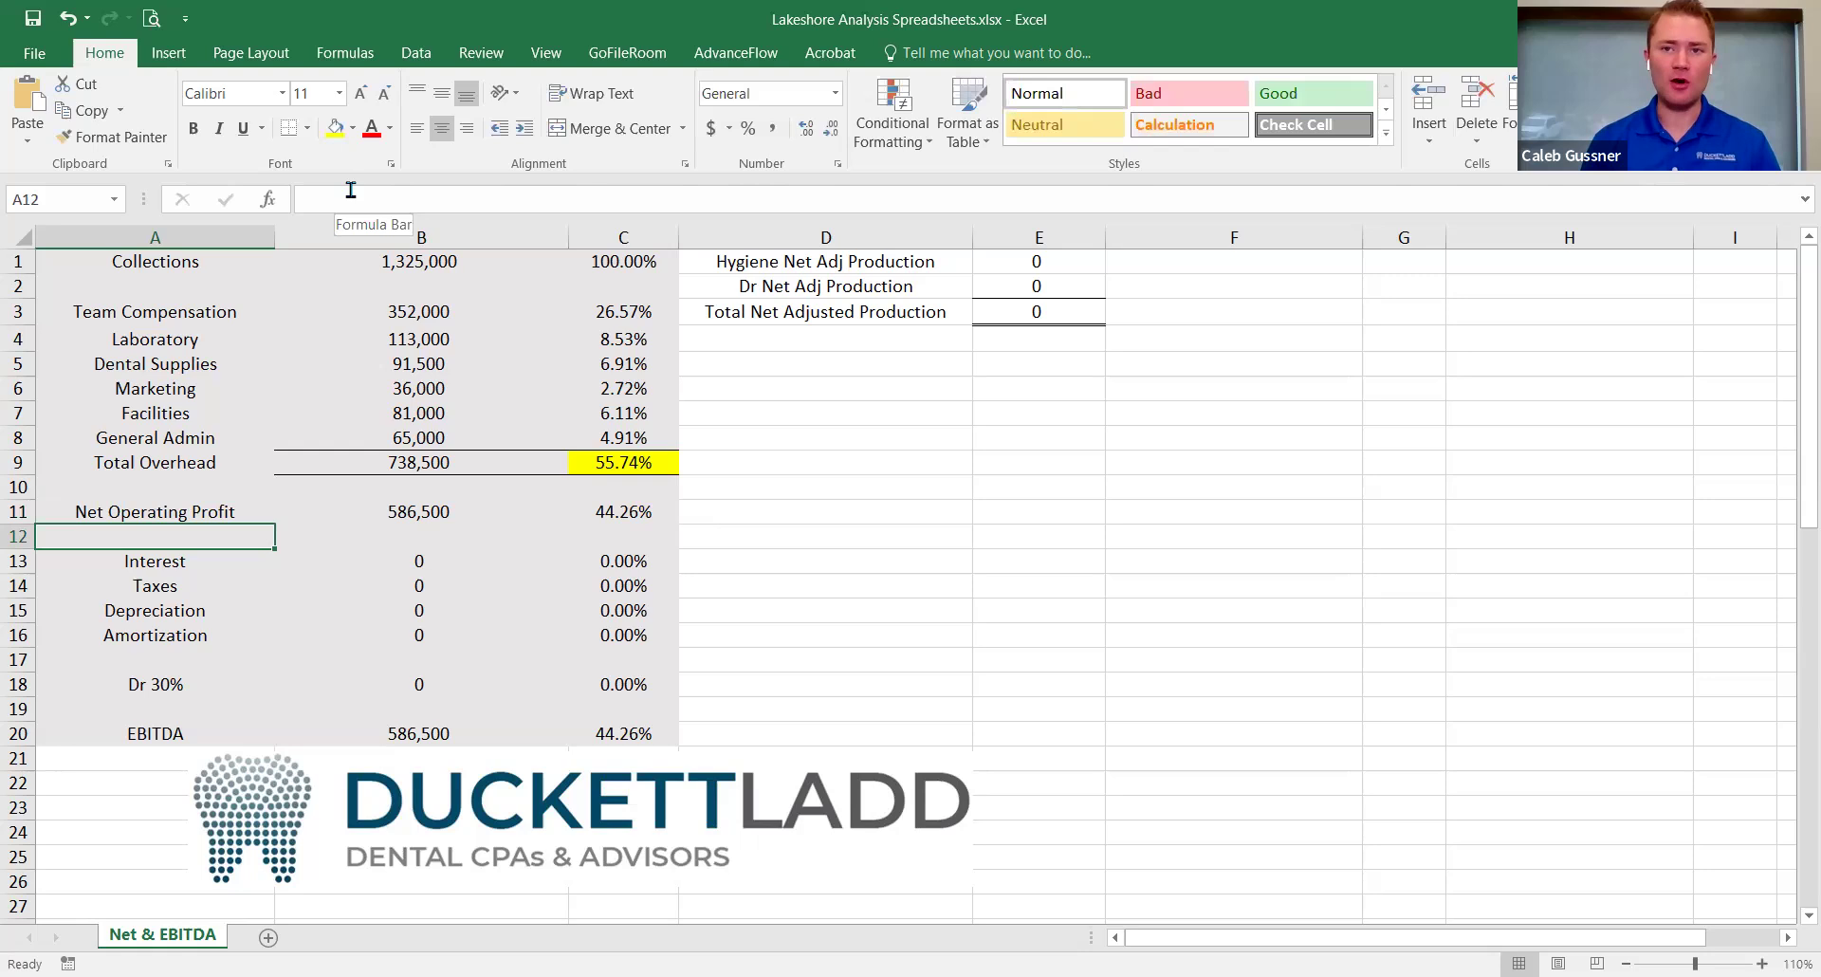
left_click(836, 517)
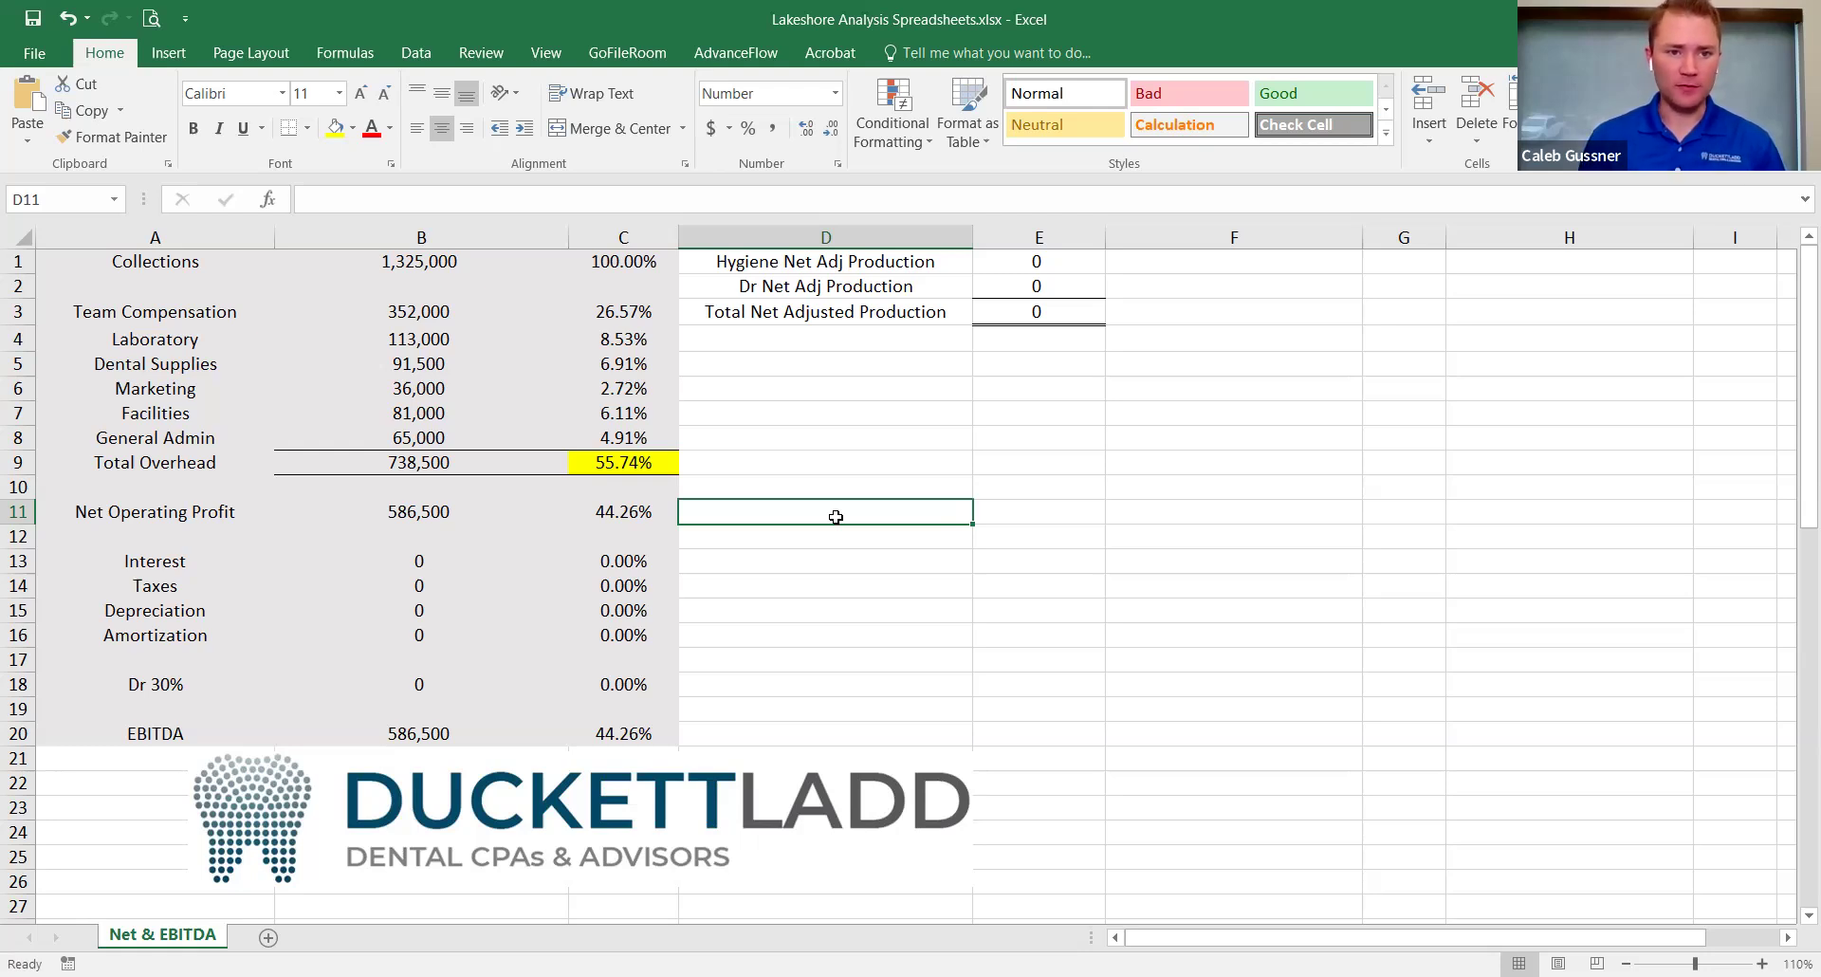
Examine the Net Operating Profit amount and percentage, and the Interest, Taxes, Depreciation and Amortization labels.
left_click(487, 519)
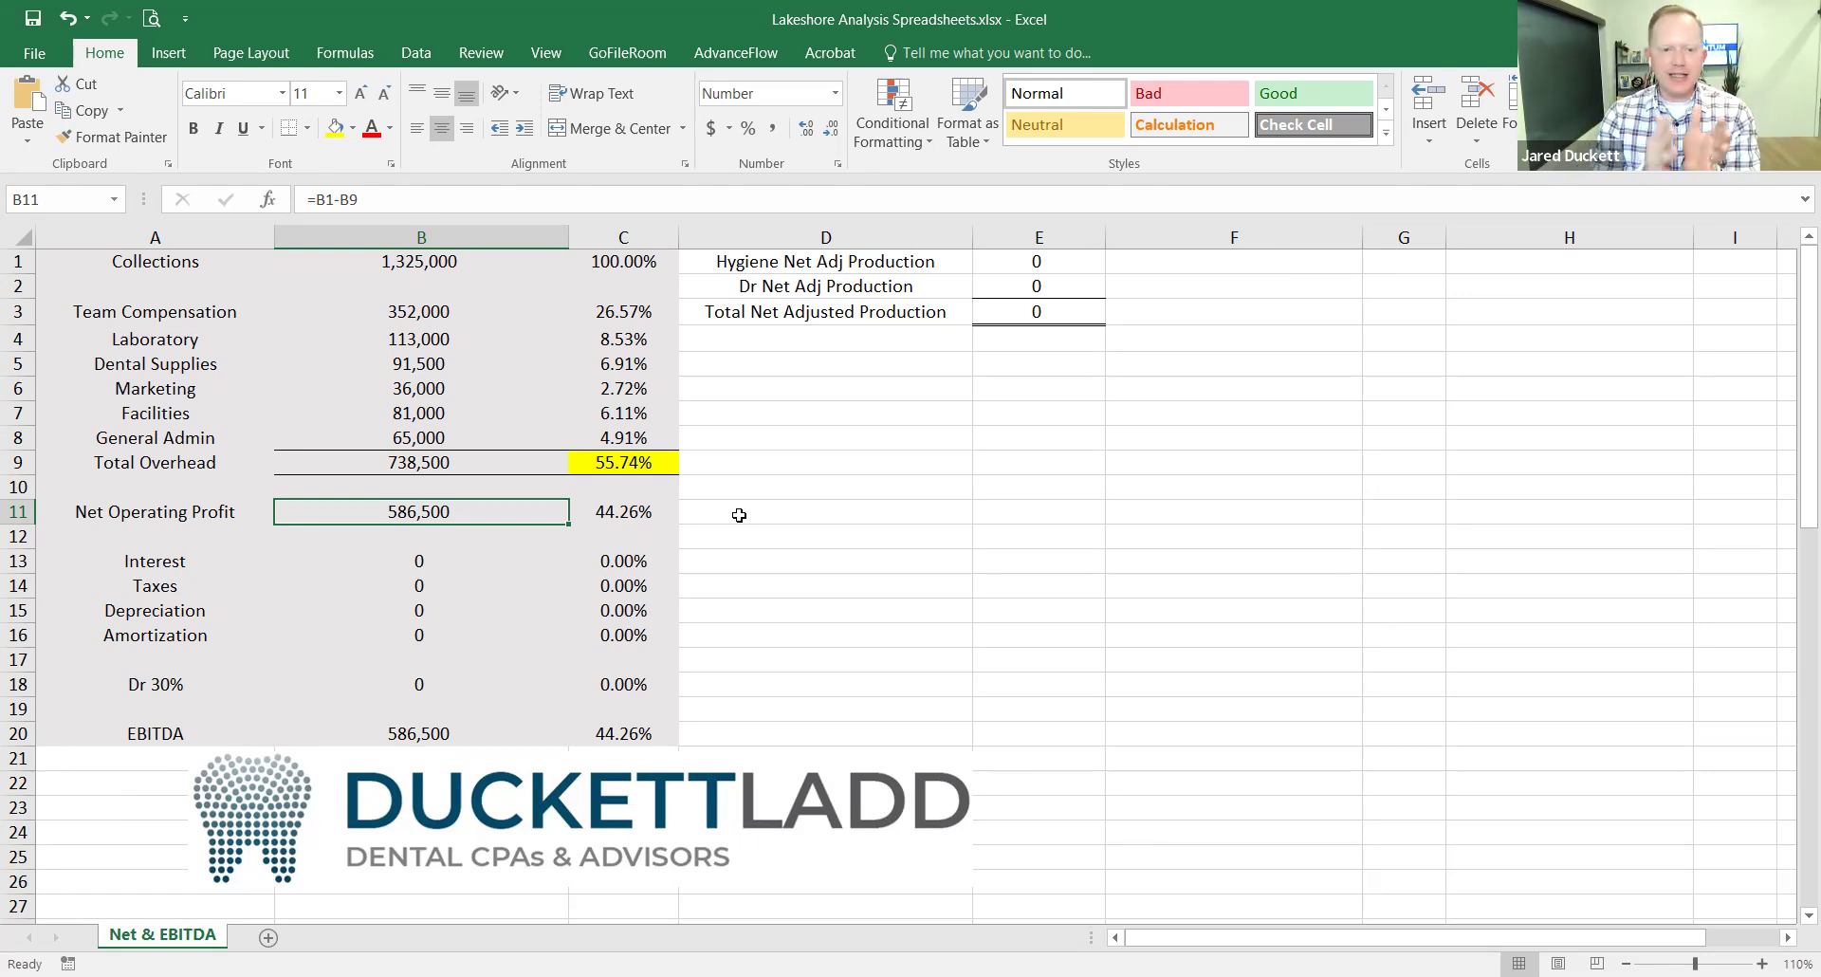
left_click(245, 515)
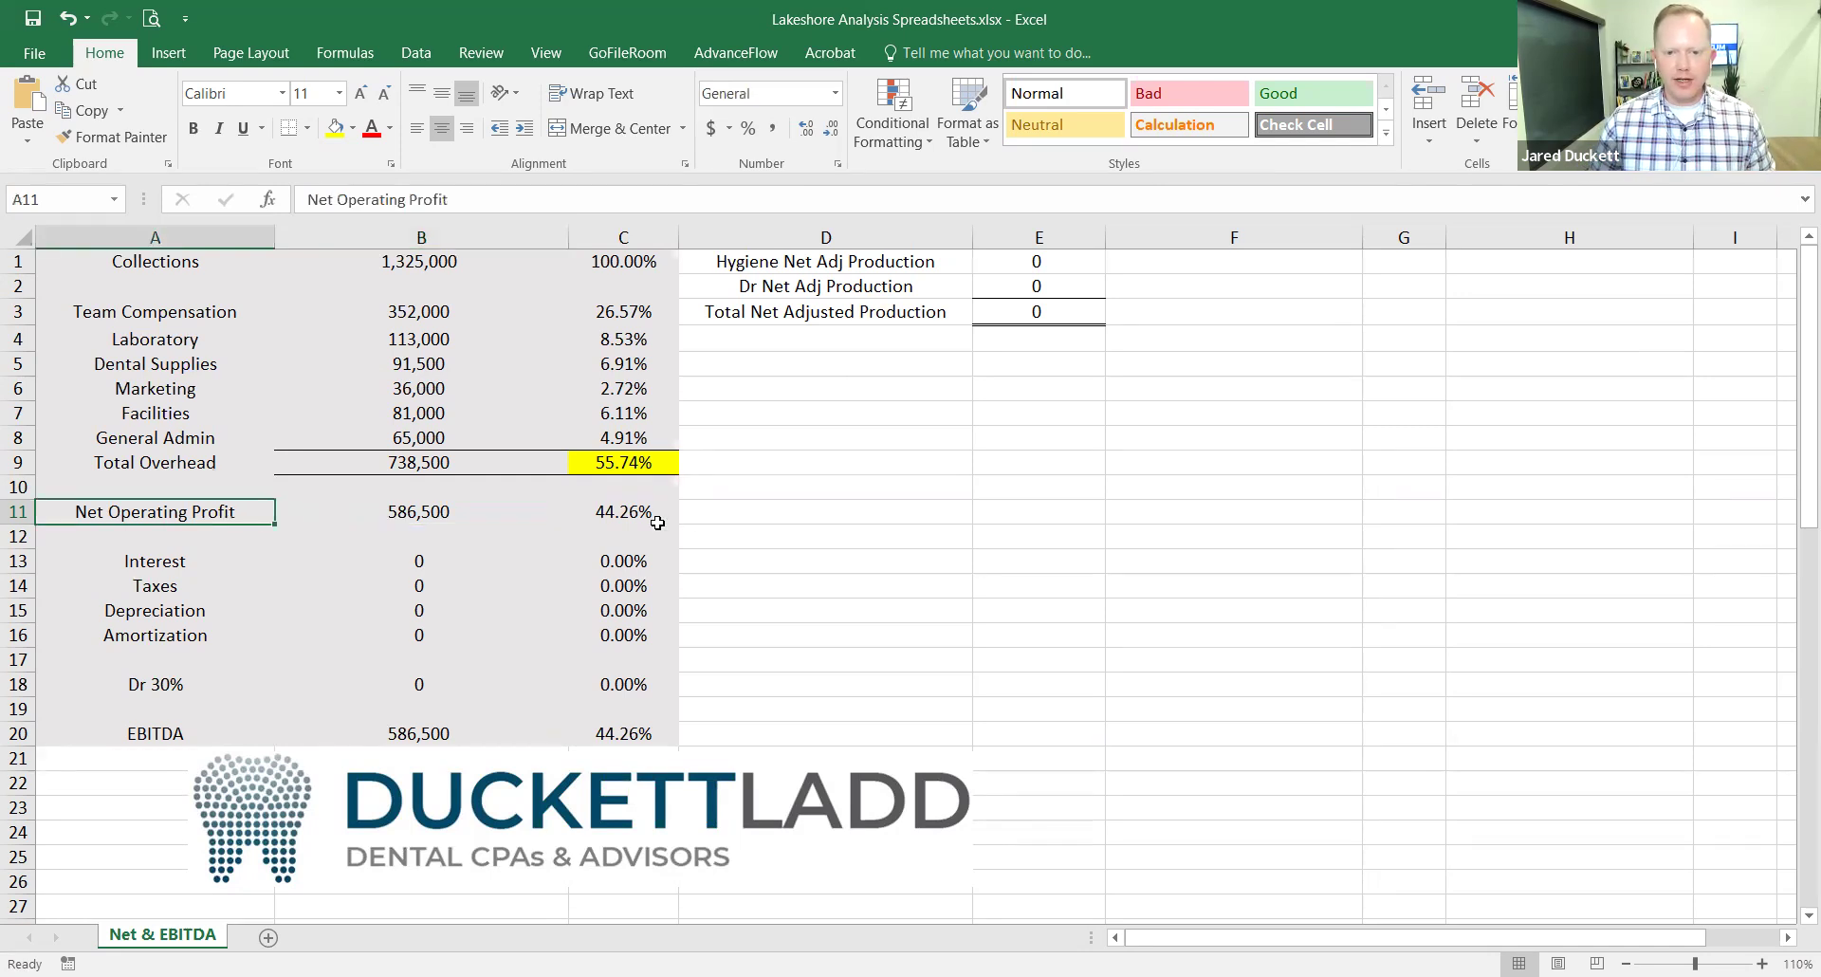
left_click(657, 523)
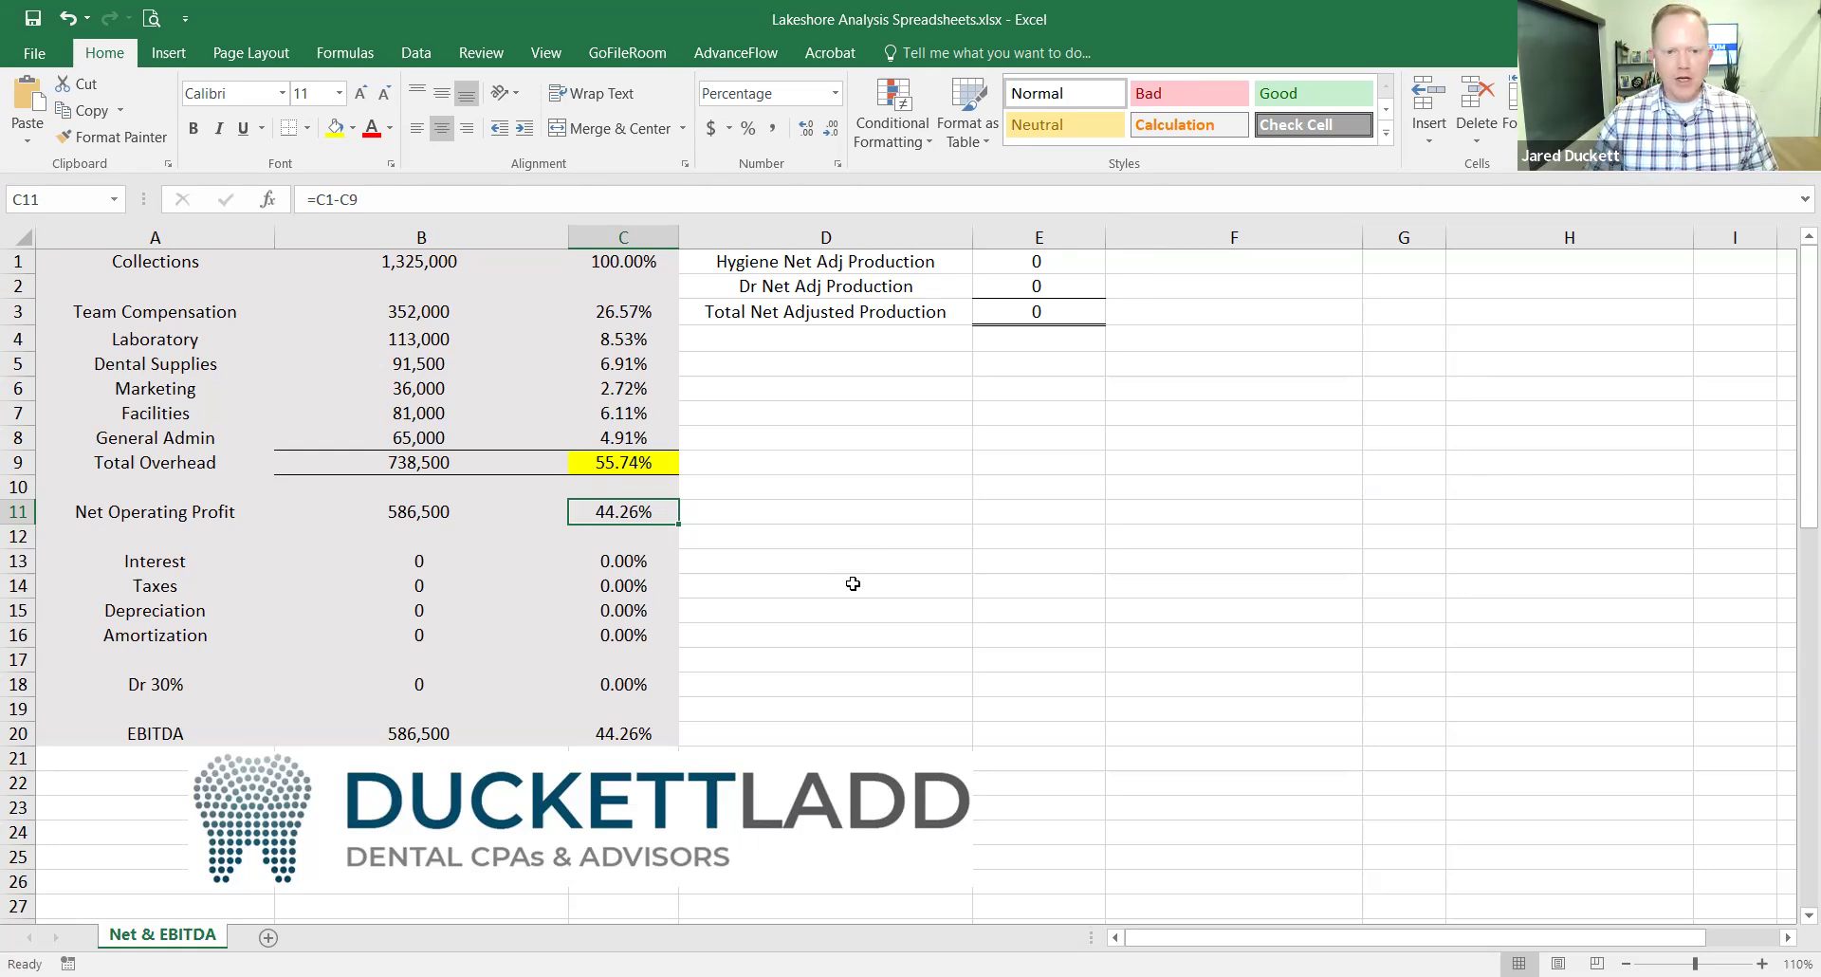
left_click(479, 519)
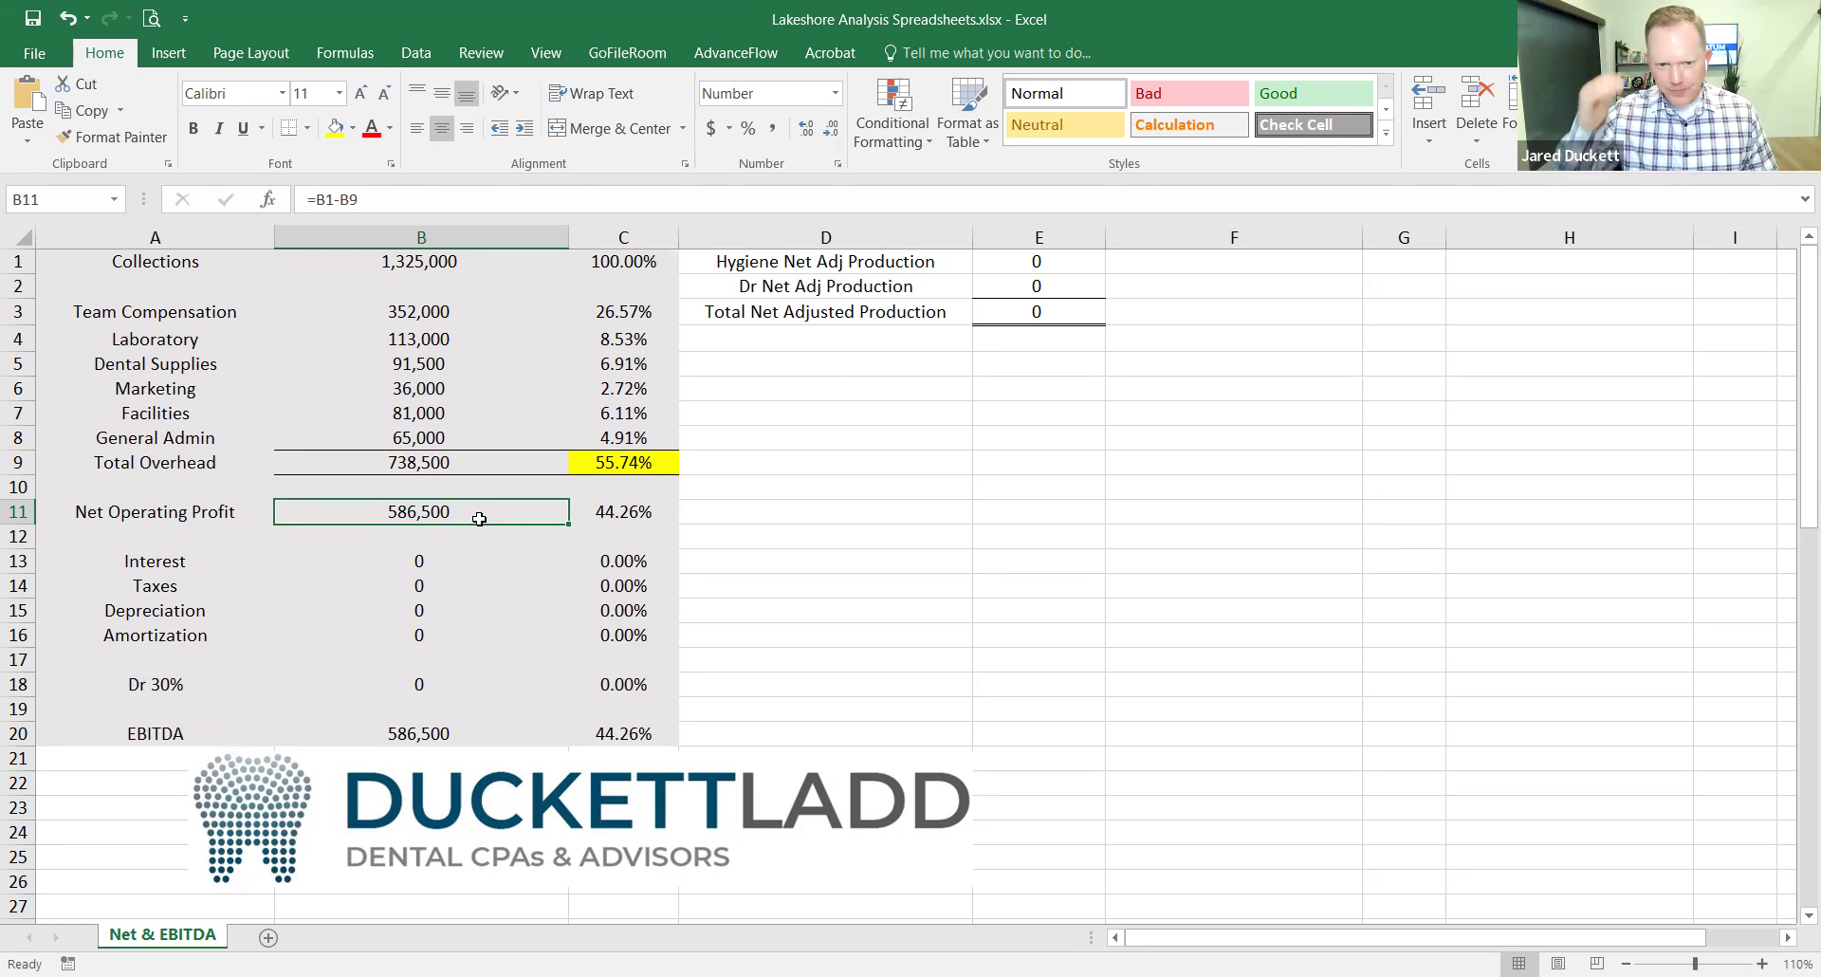
left_click(211, 560)
left_click(207, 582)
left_click(209, 610)
left_click(211, 636)
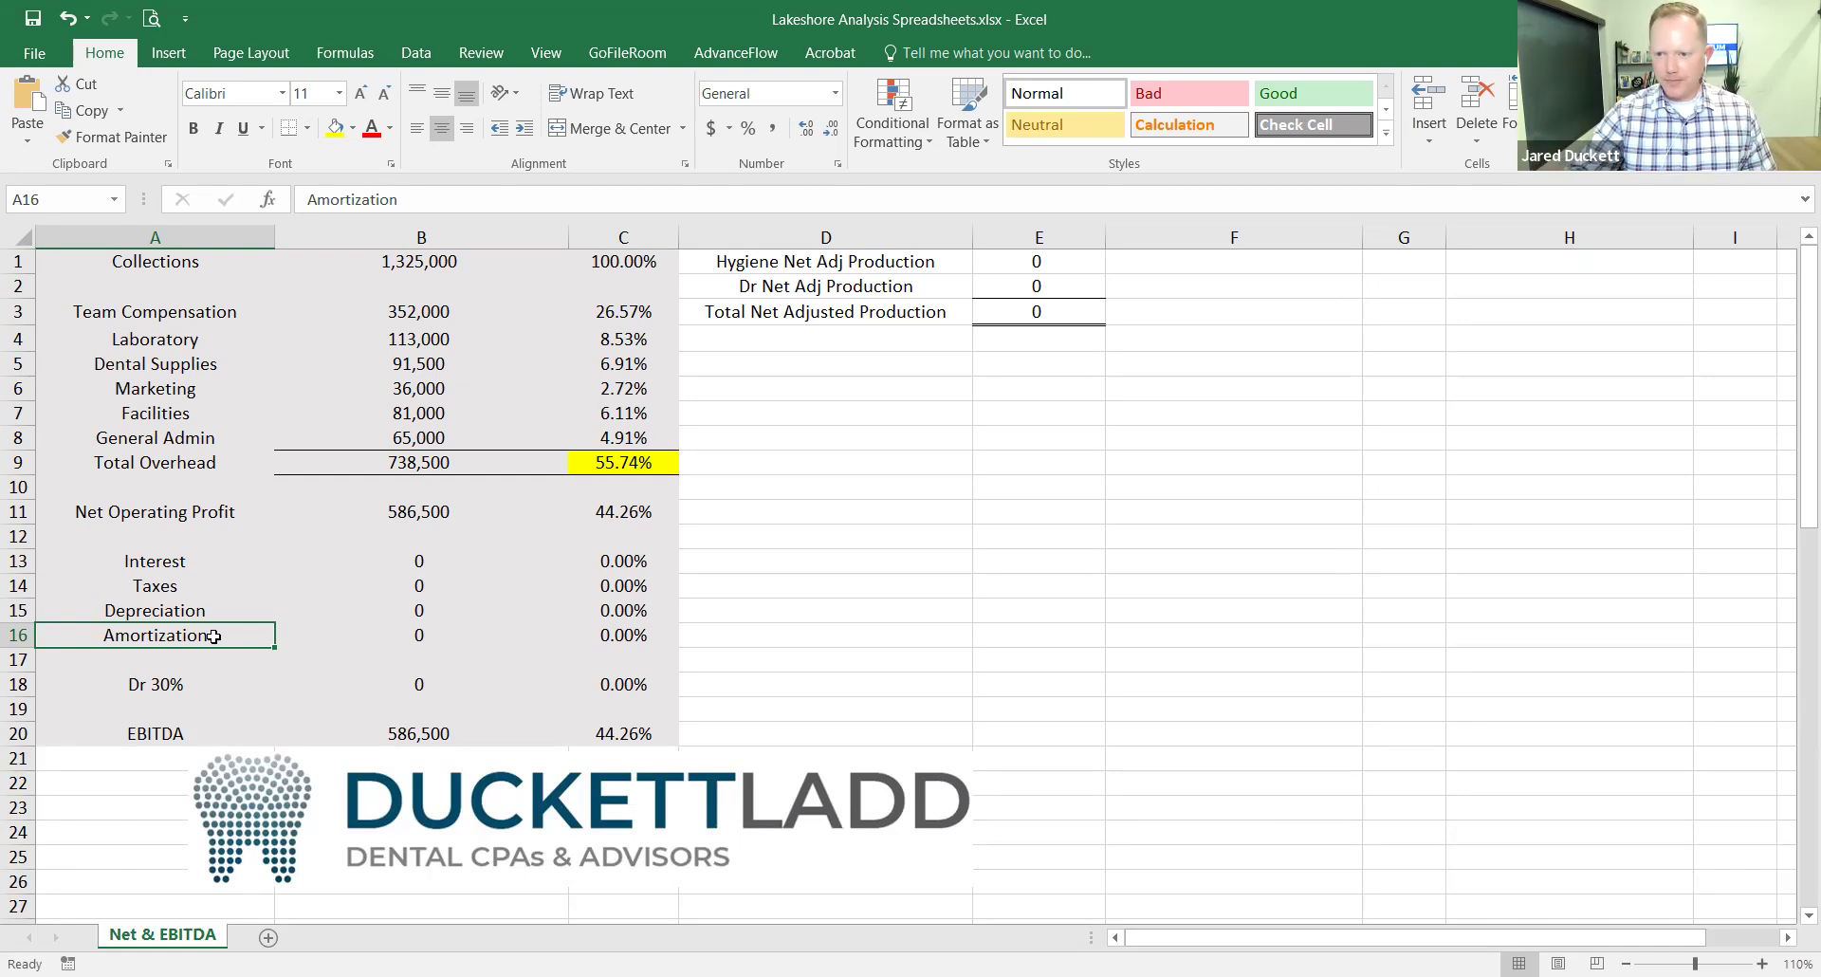
Enter 7500 as the Interest amount in cell B13 and review the overhead expense amounts it relates to.
left_click(420, 566)
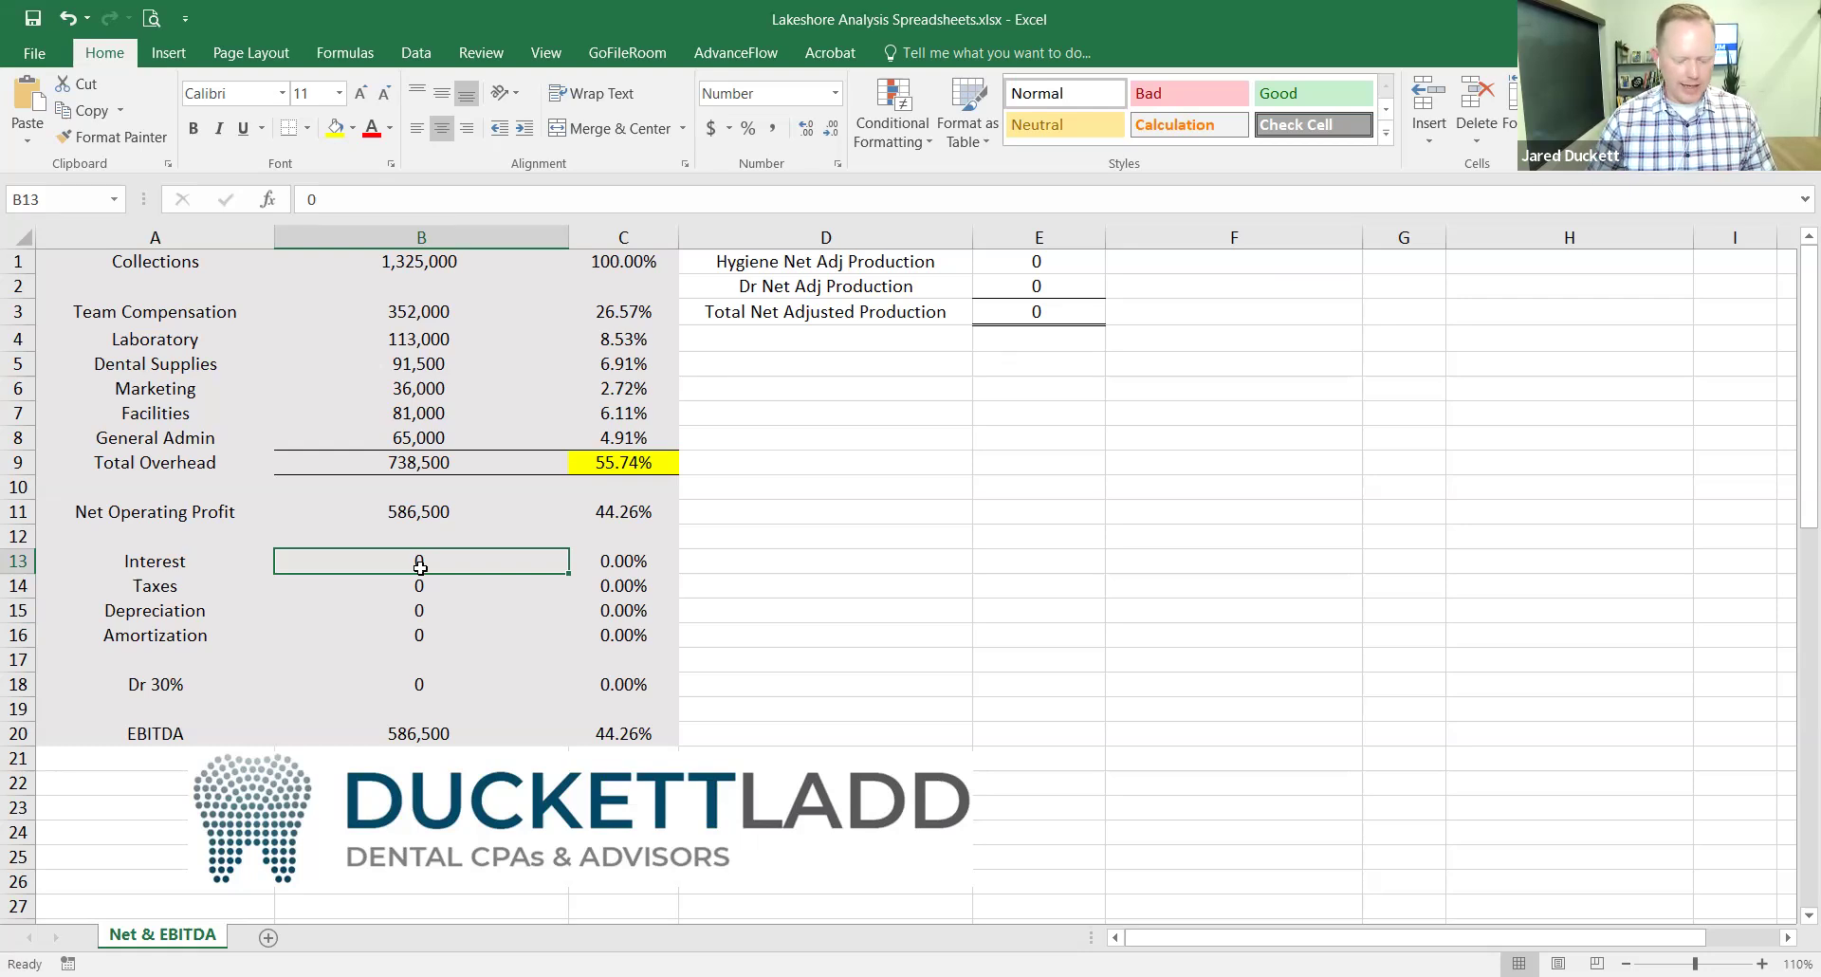
type("7500")
key("Return")
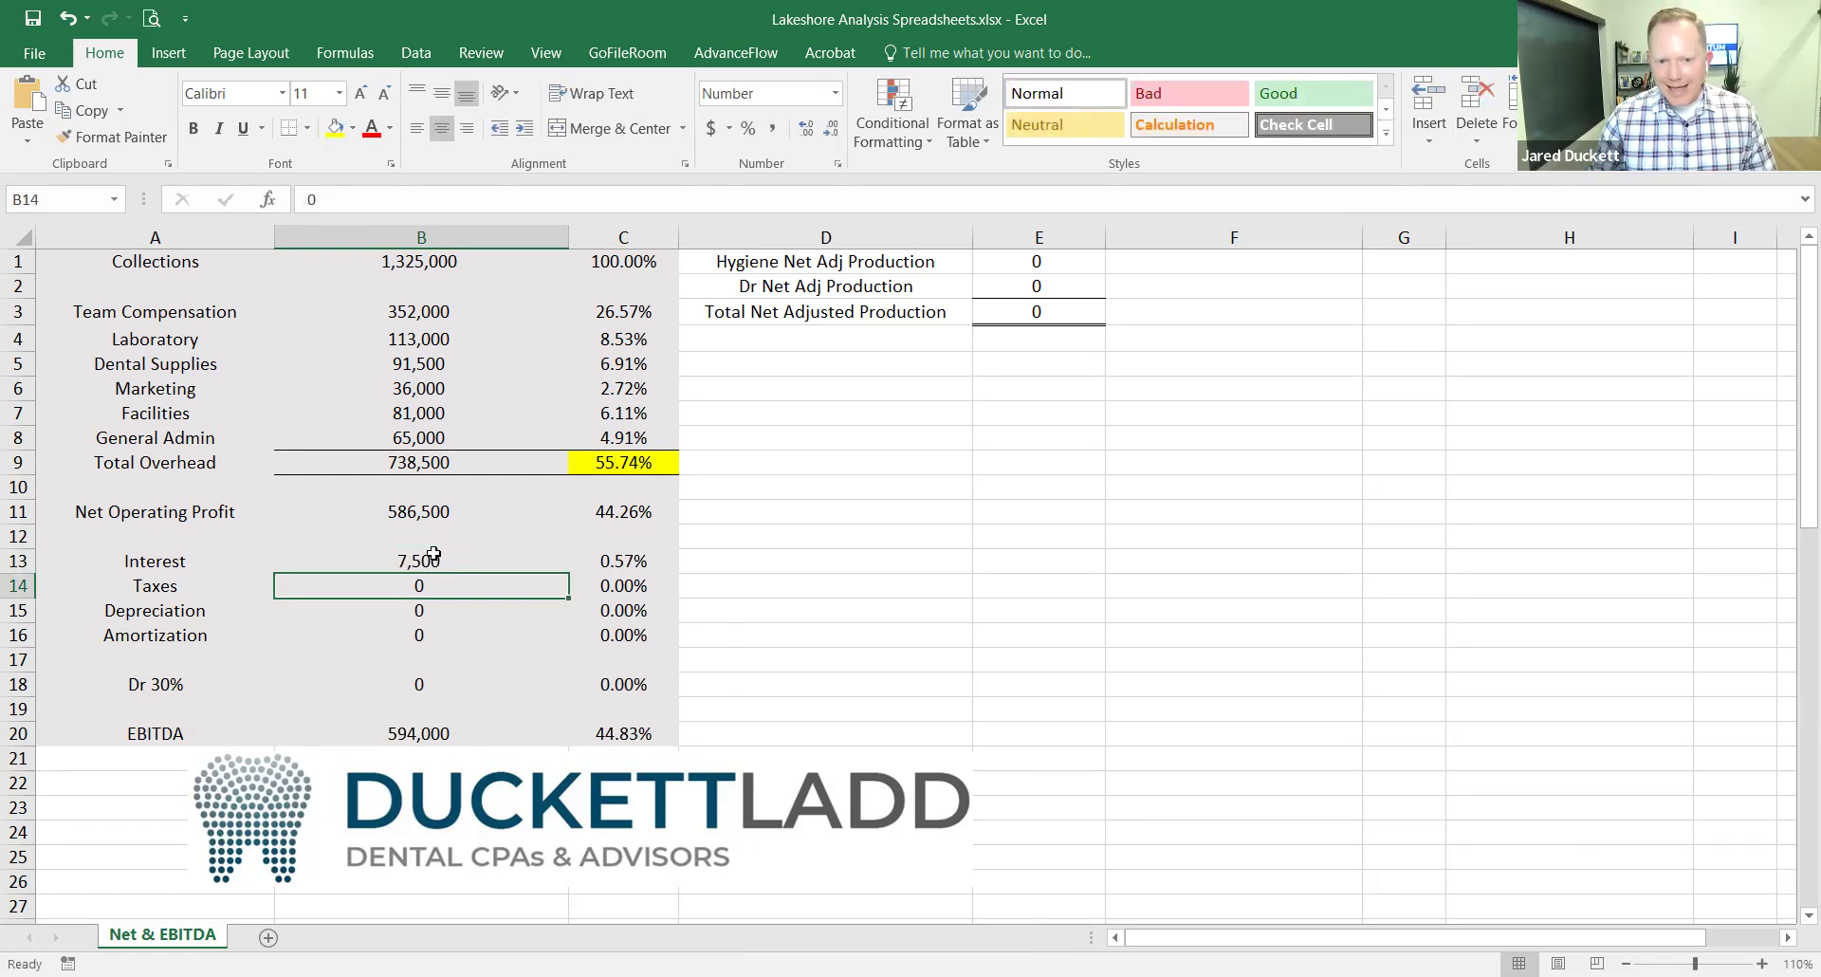
left_click(436, 560)
left_click_drag(455, 306, 459, 438)
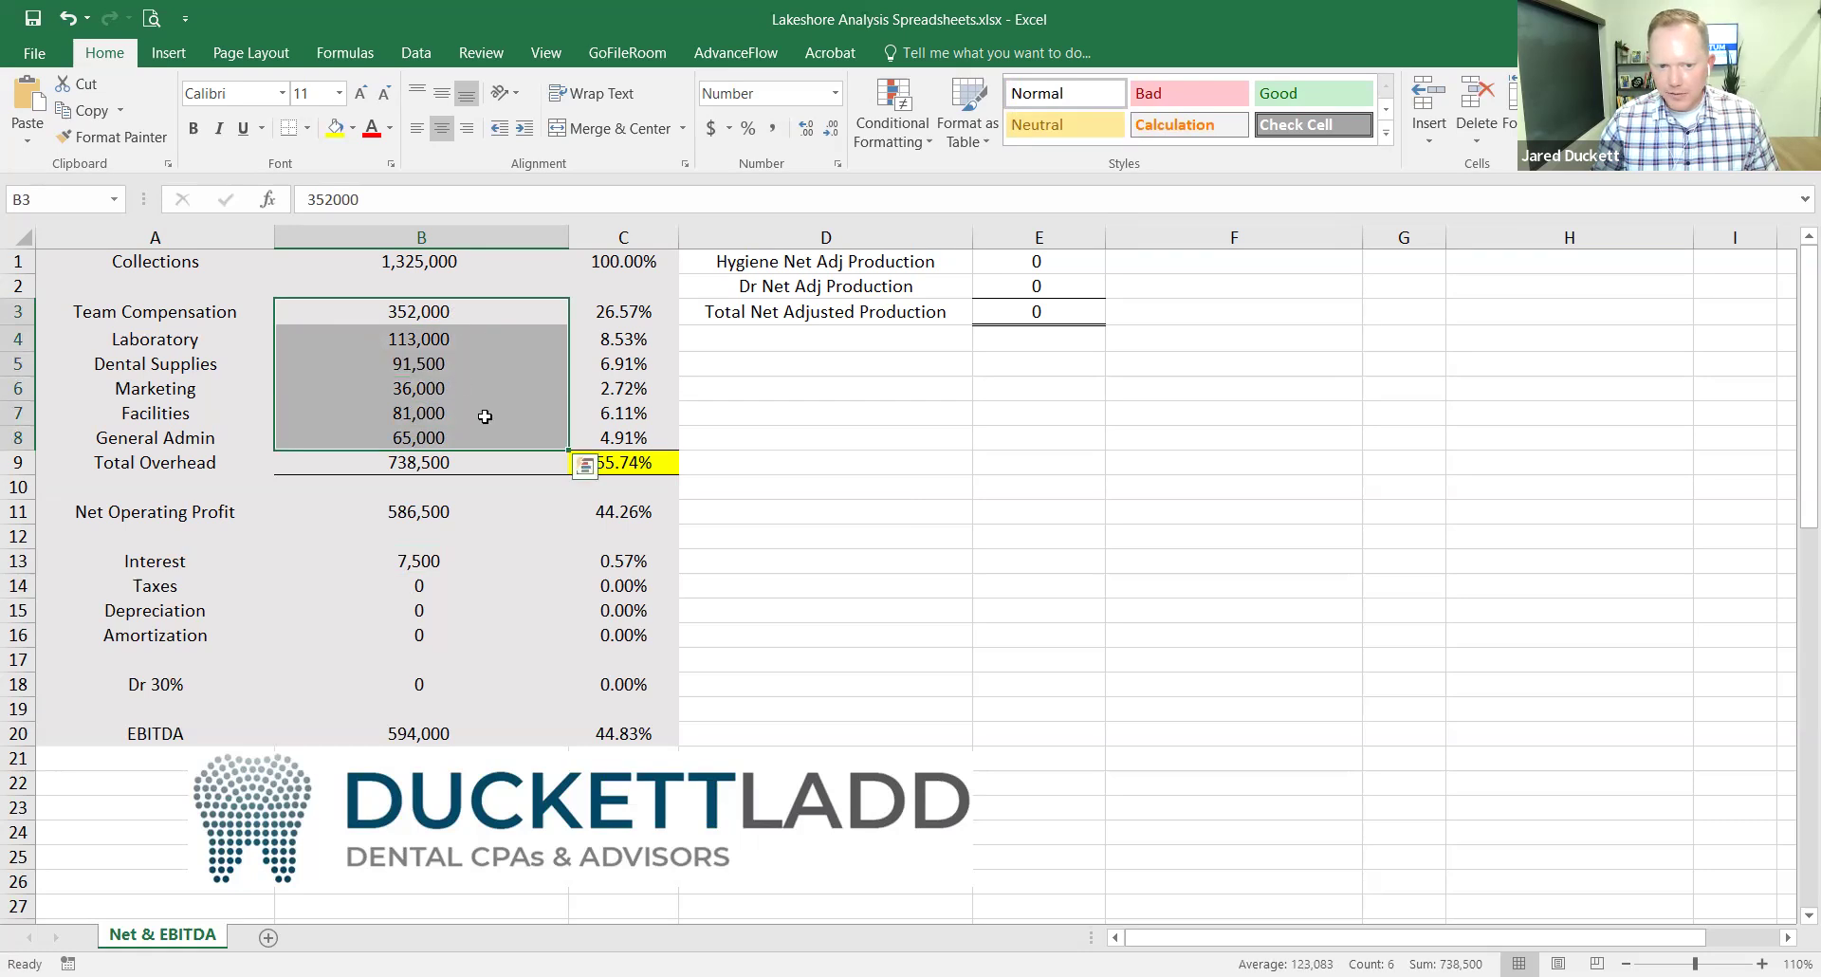
left_click(485, 414)
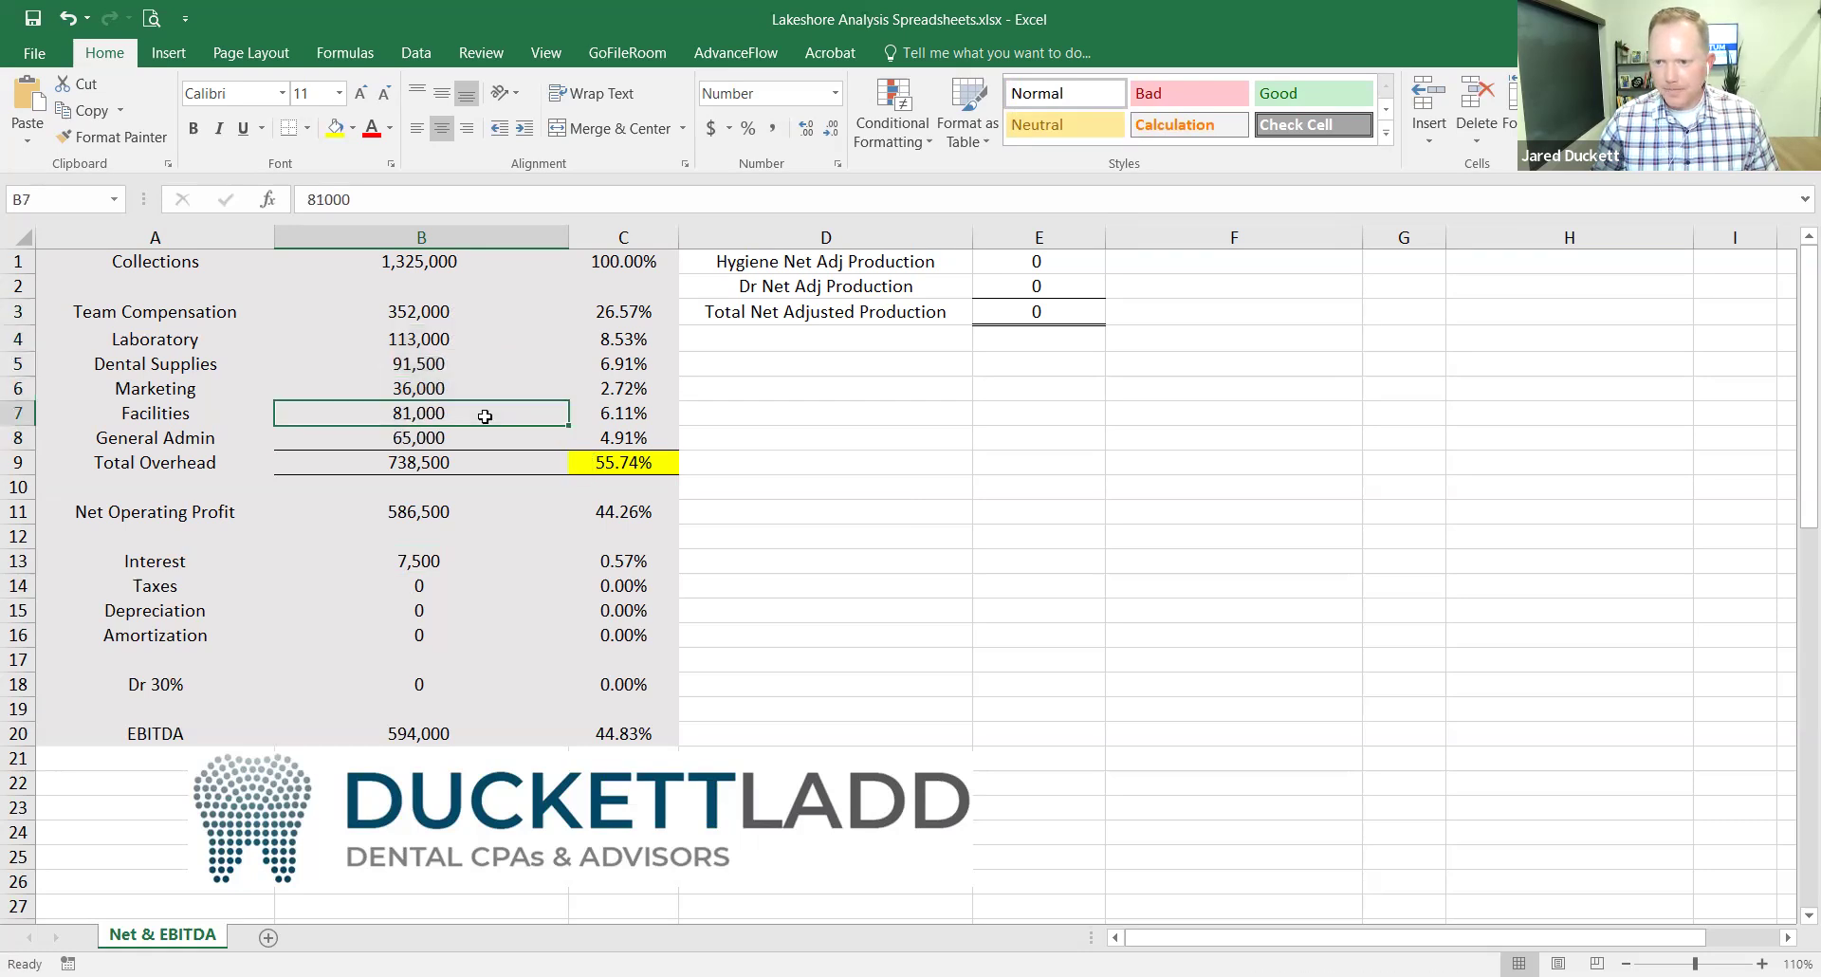
Leave Taxes unchanged, enter 22500 as the Depreciation amount in cell B15, and review the overhead expense amounts.
left_click(441, 587)
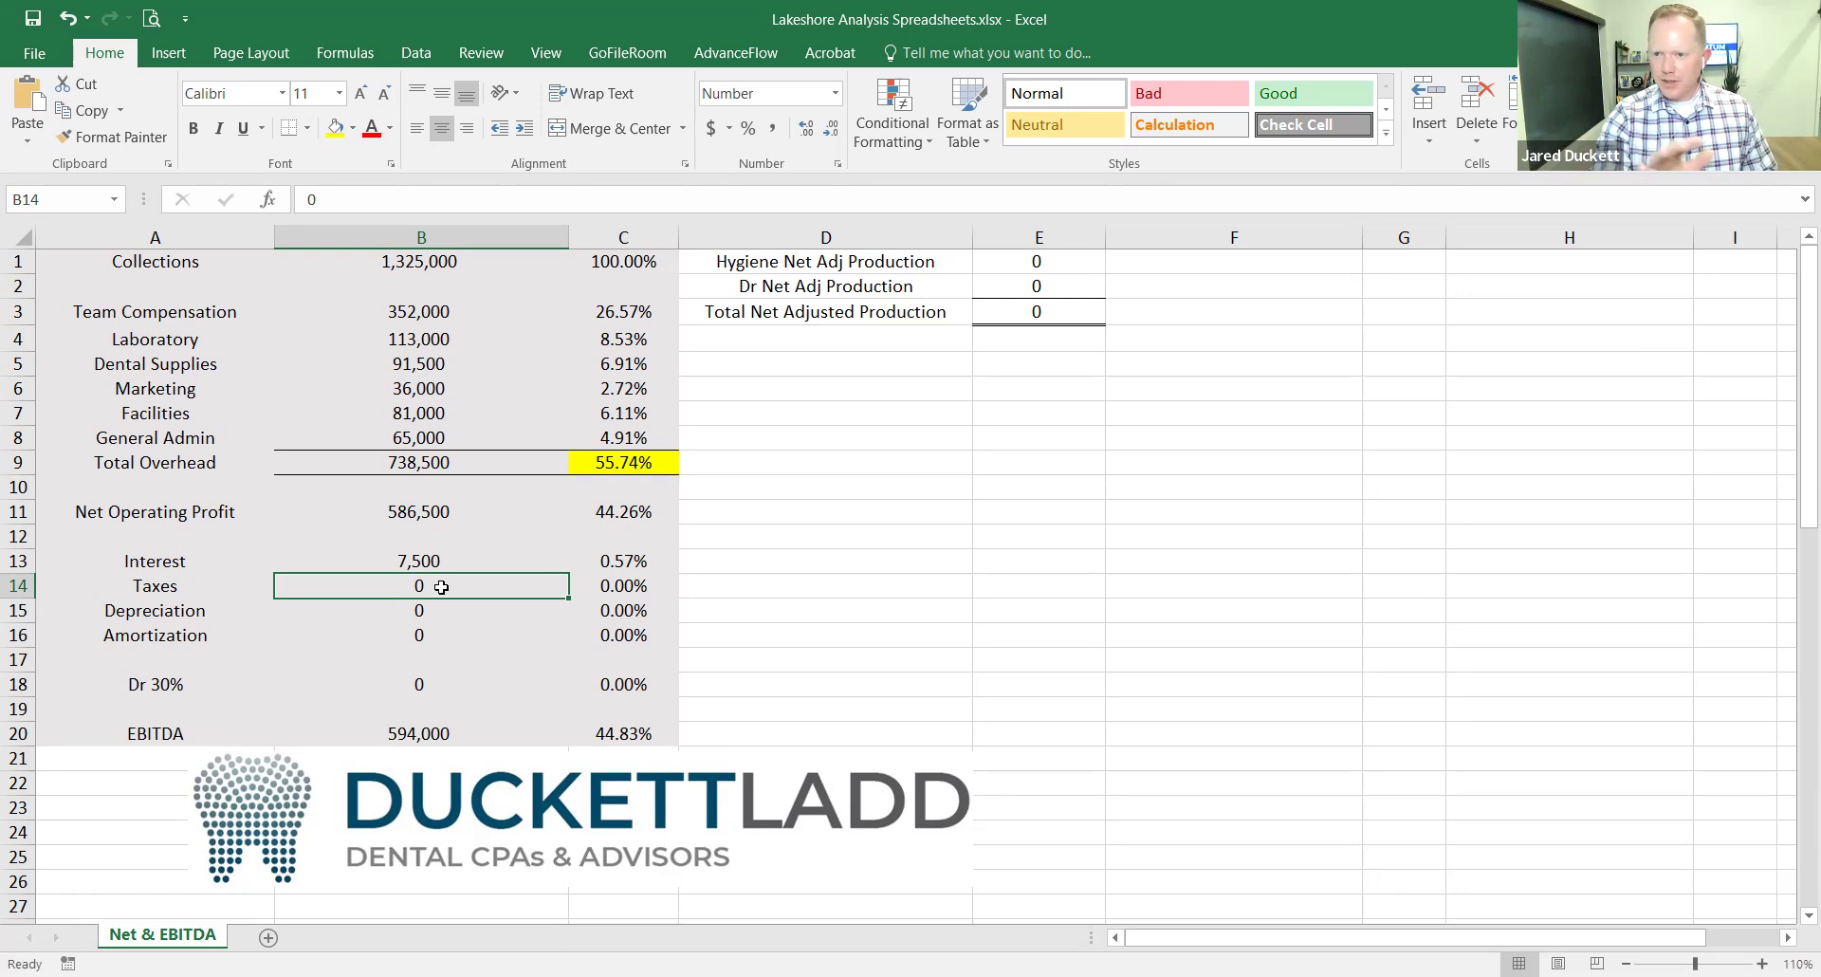
key("Return")
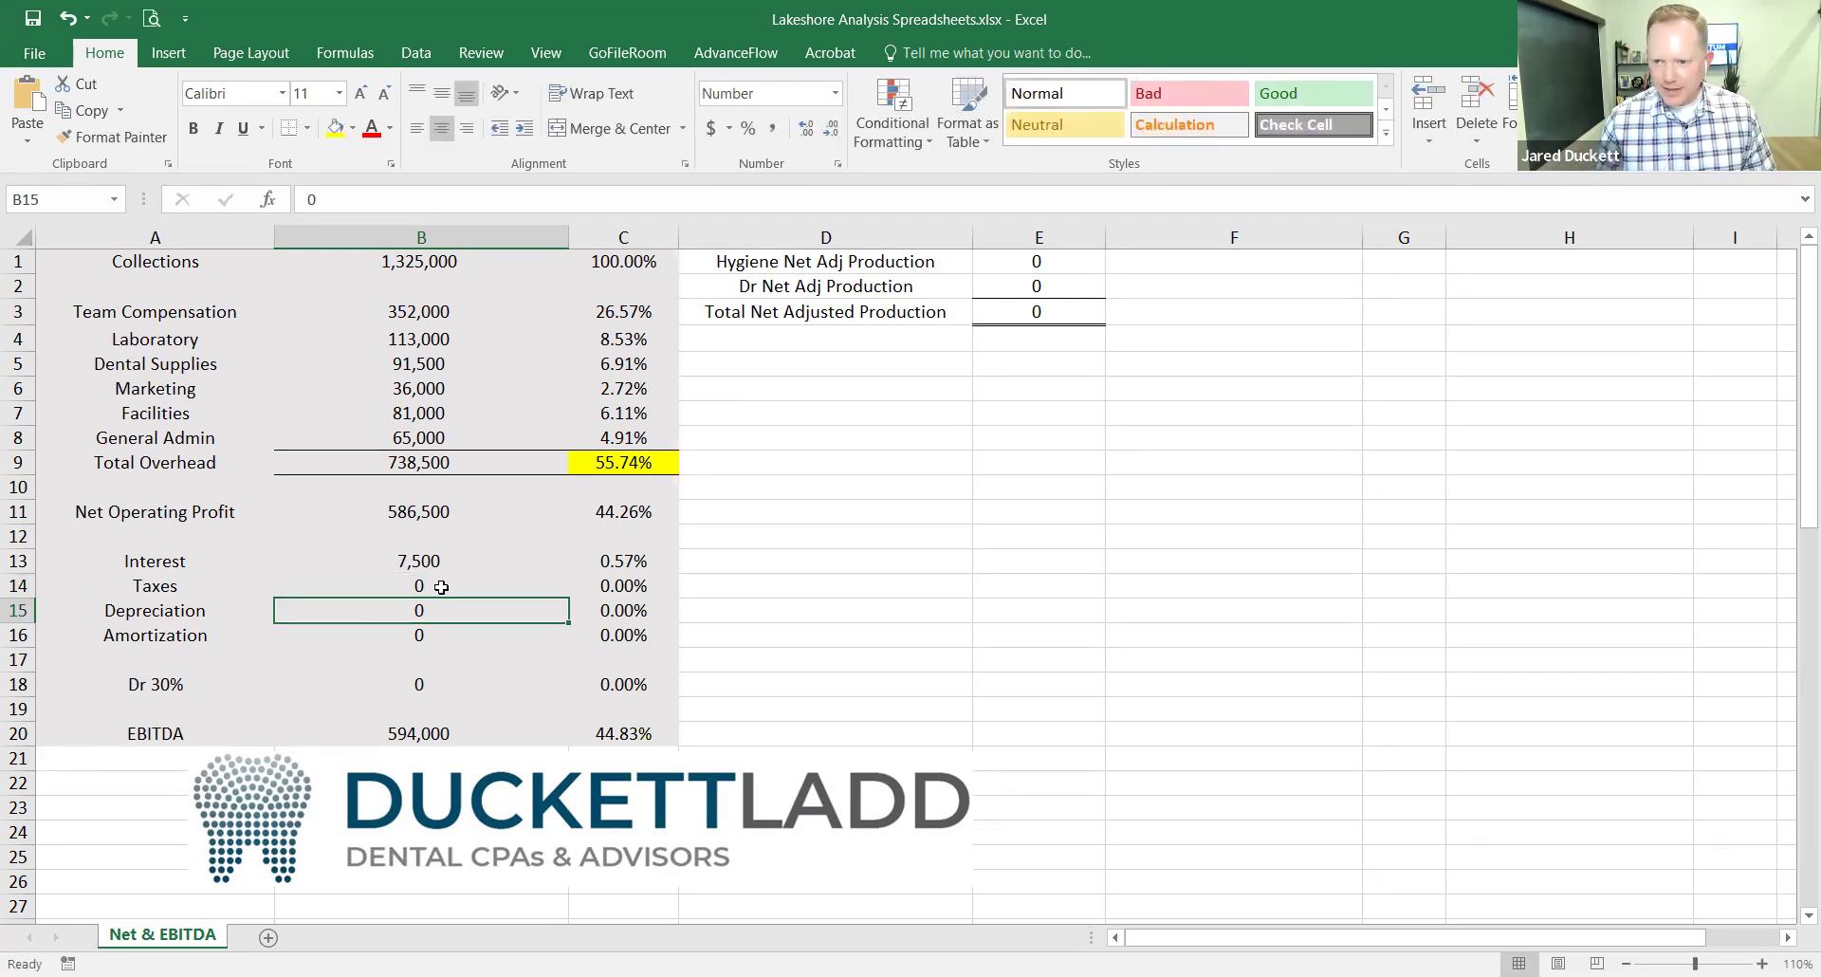
left_click_drag(479, 301, 485, 449)
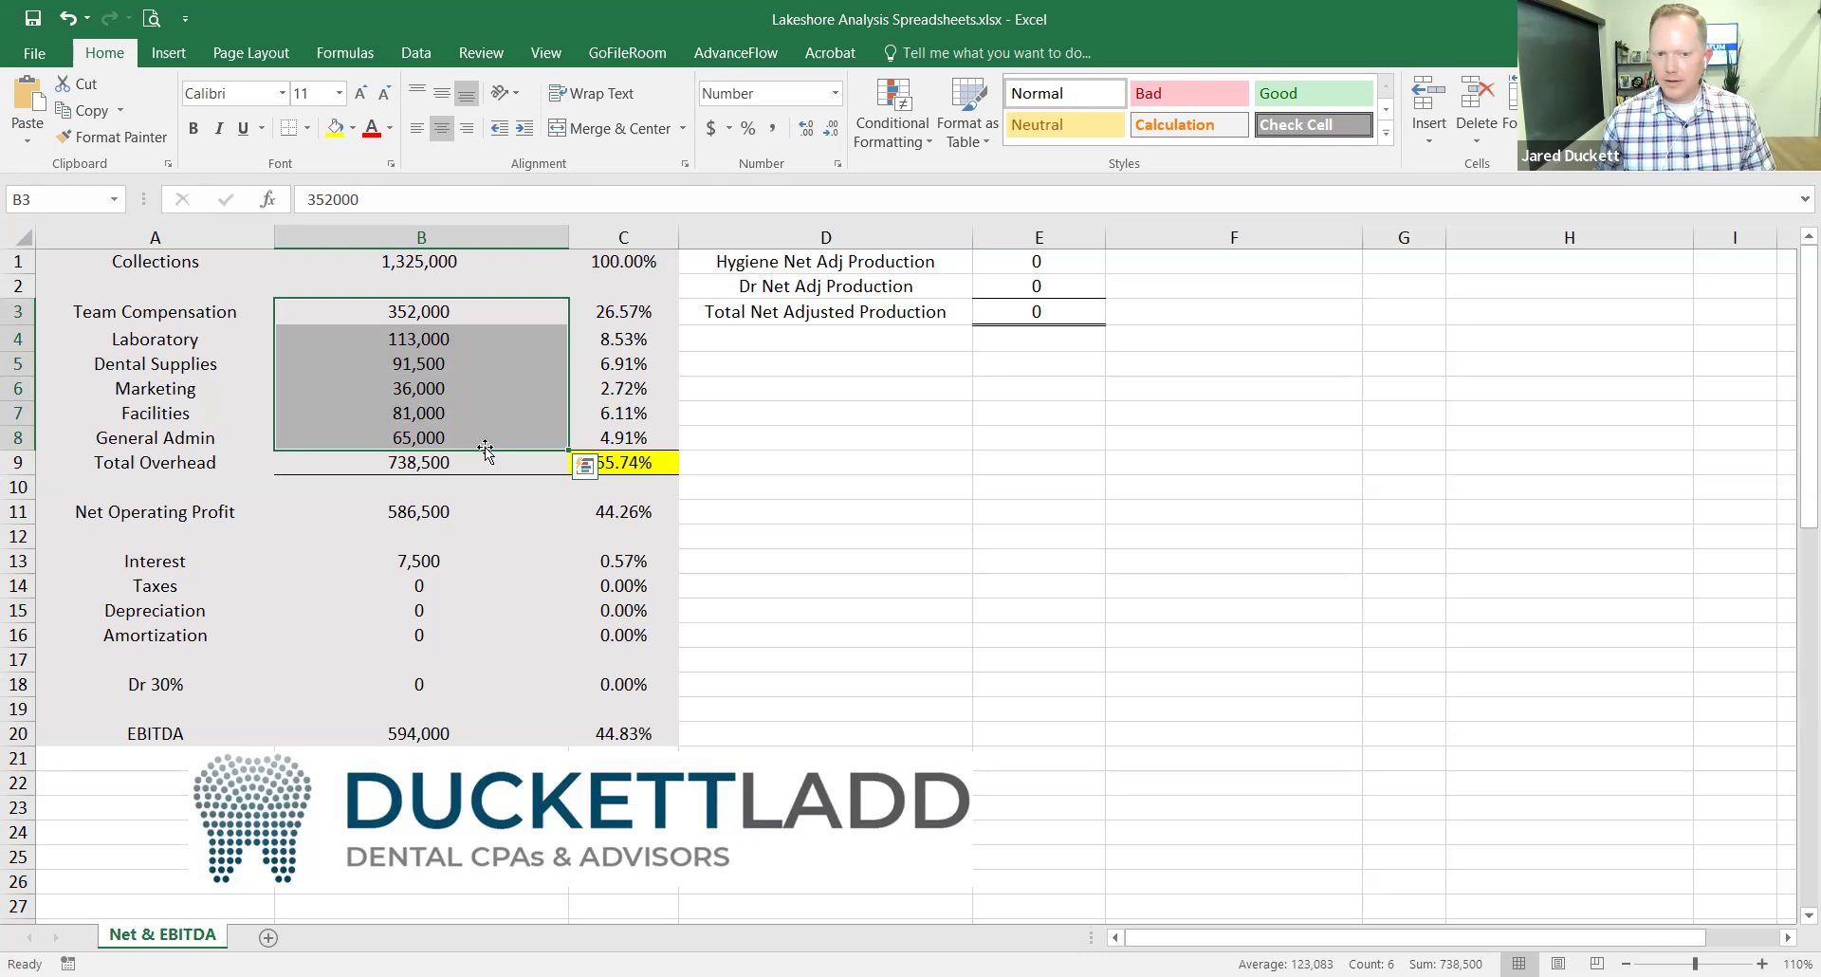
left_click(461, 615)
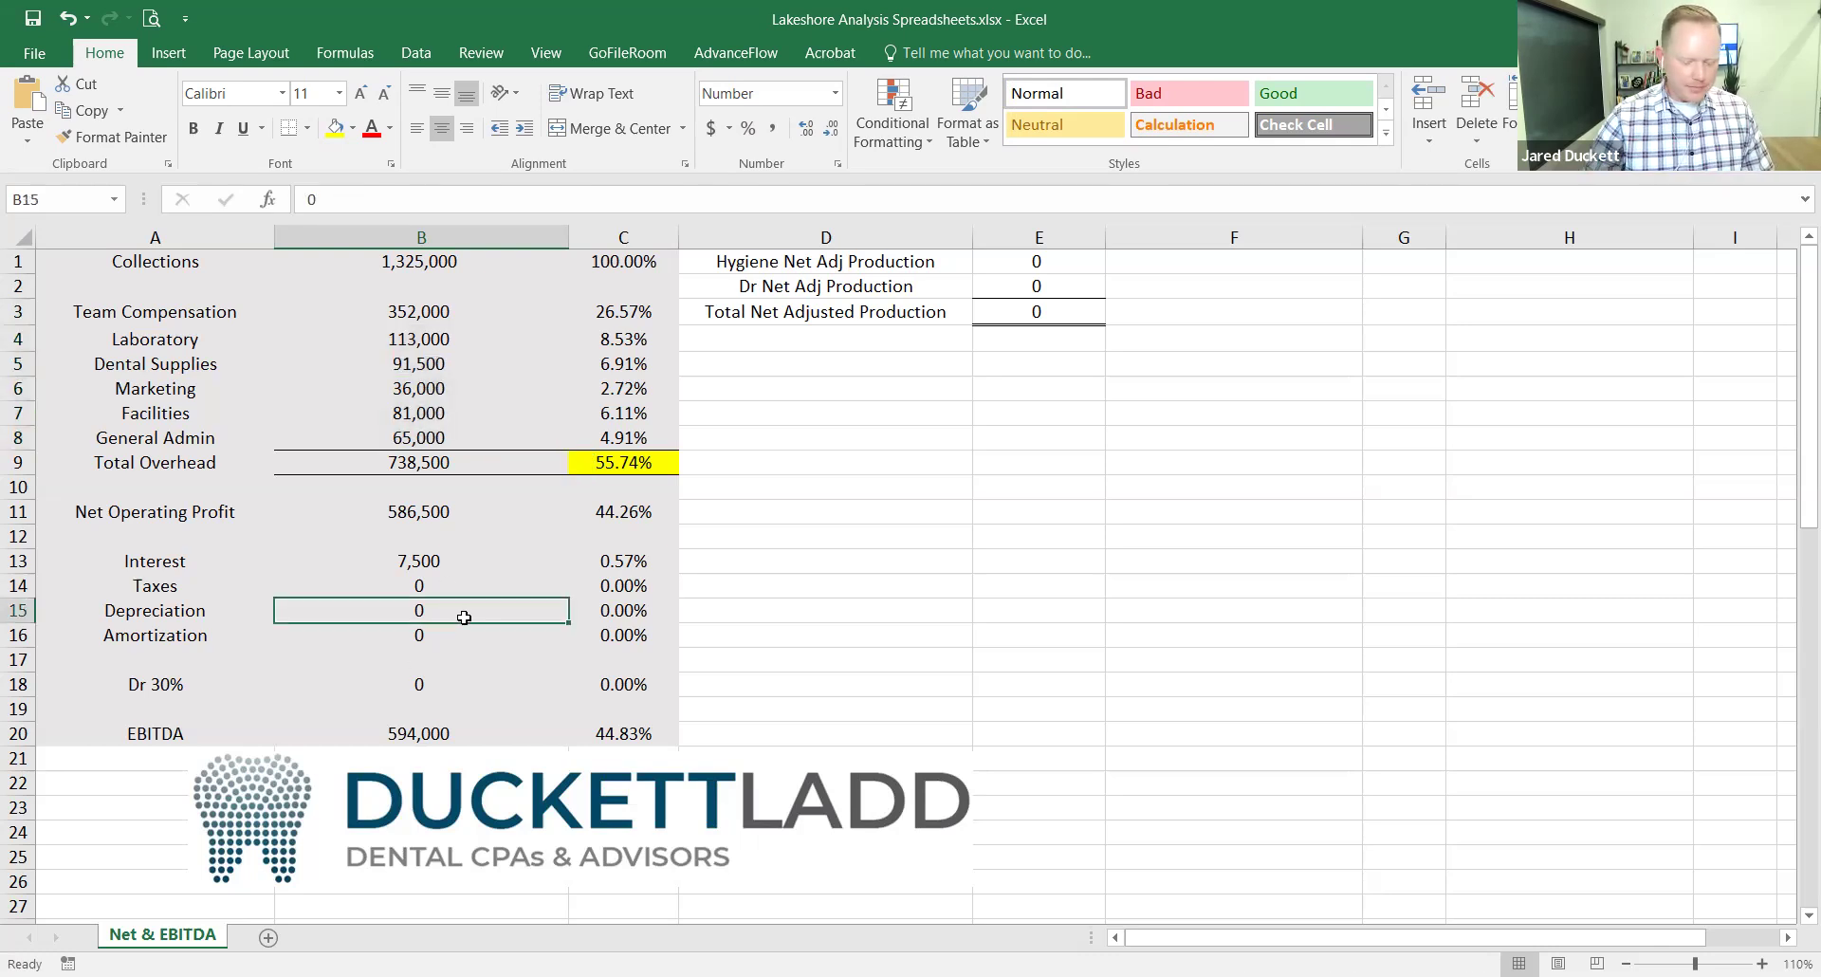
type("22500")
key("Return")
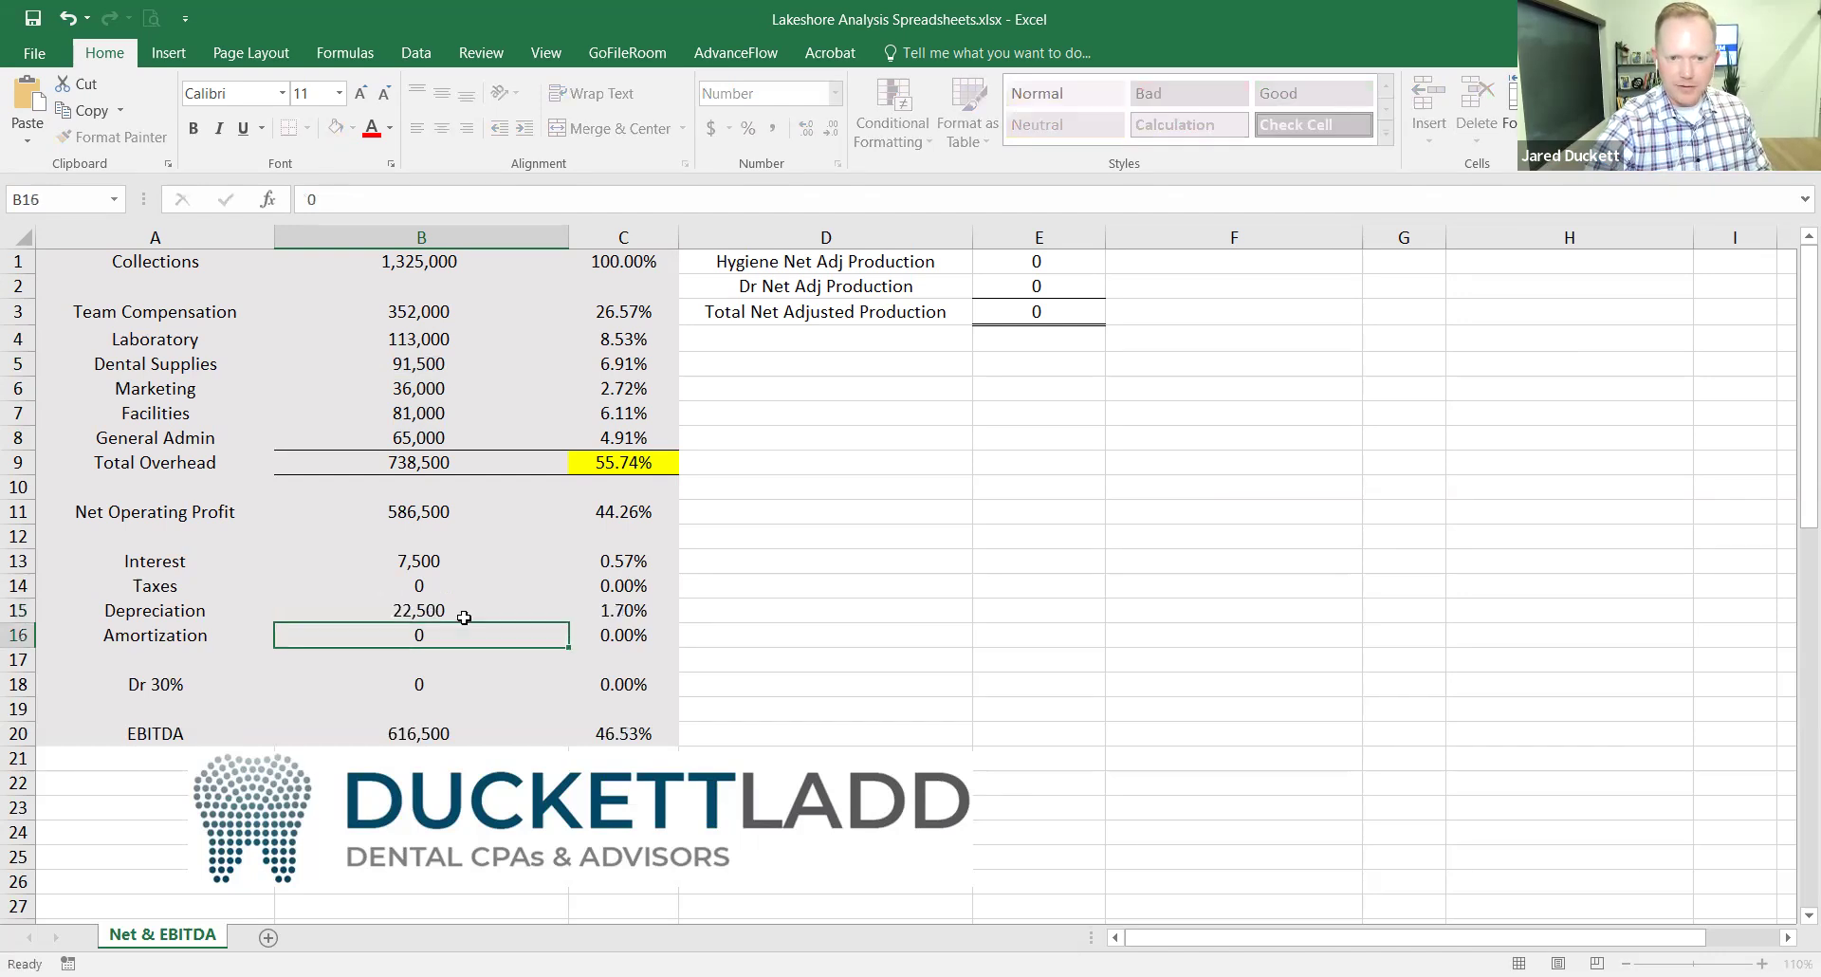
left_click(463, 618)
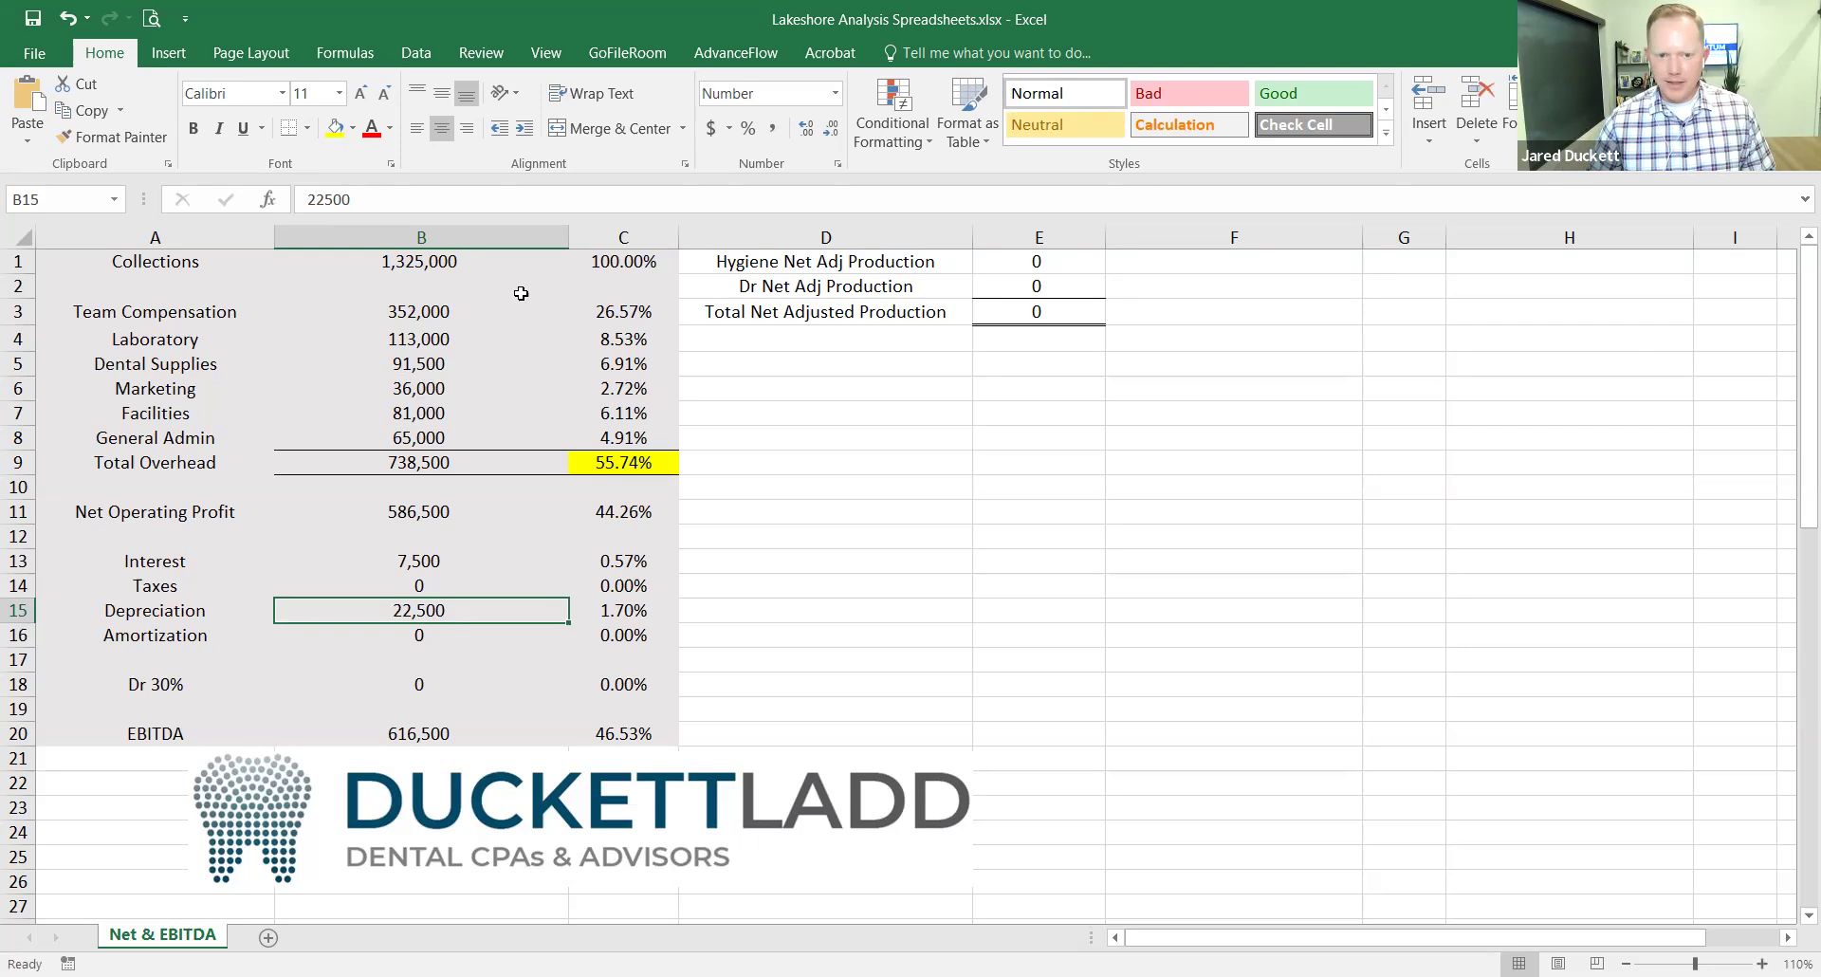
left_click_drag(480, 311, 473, 442)
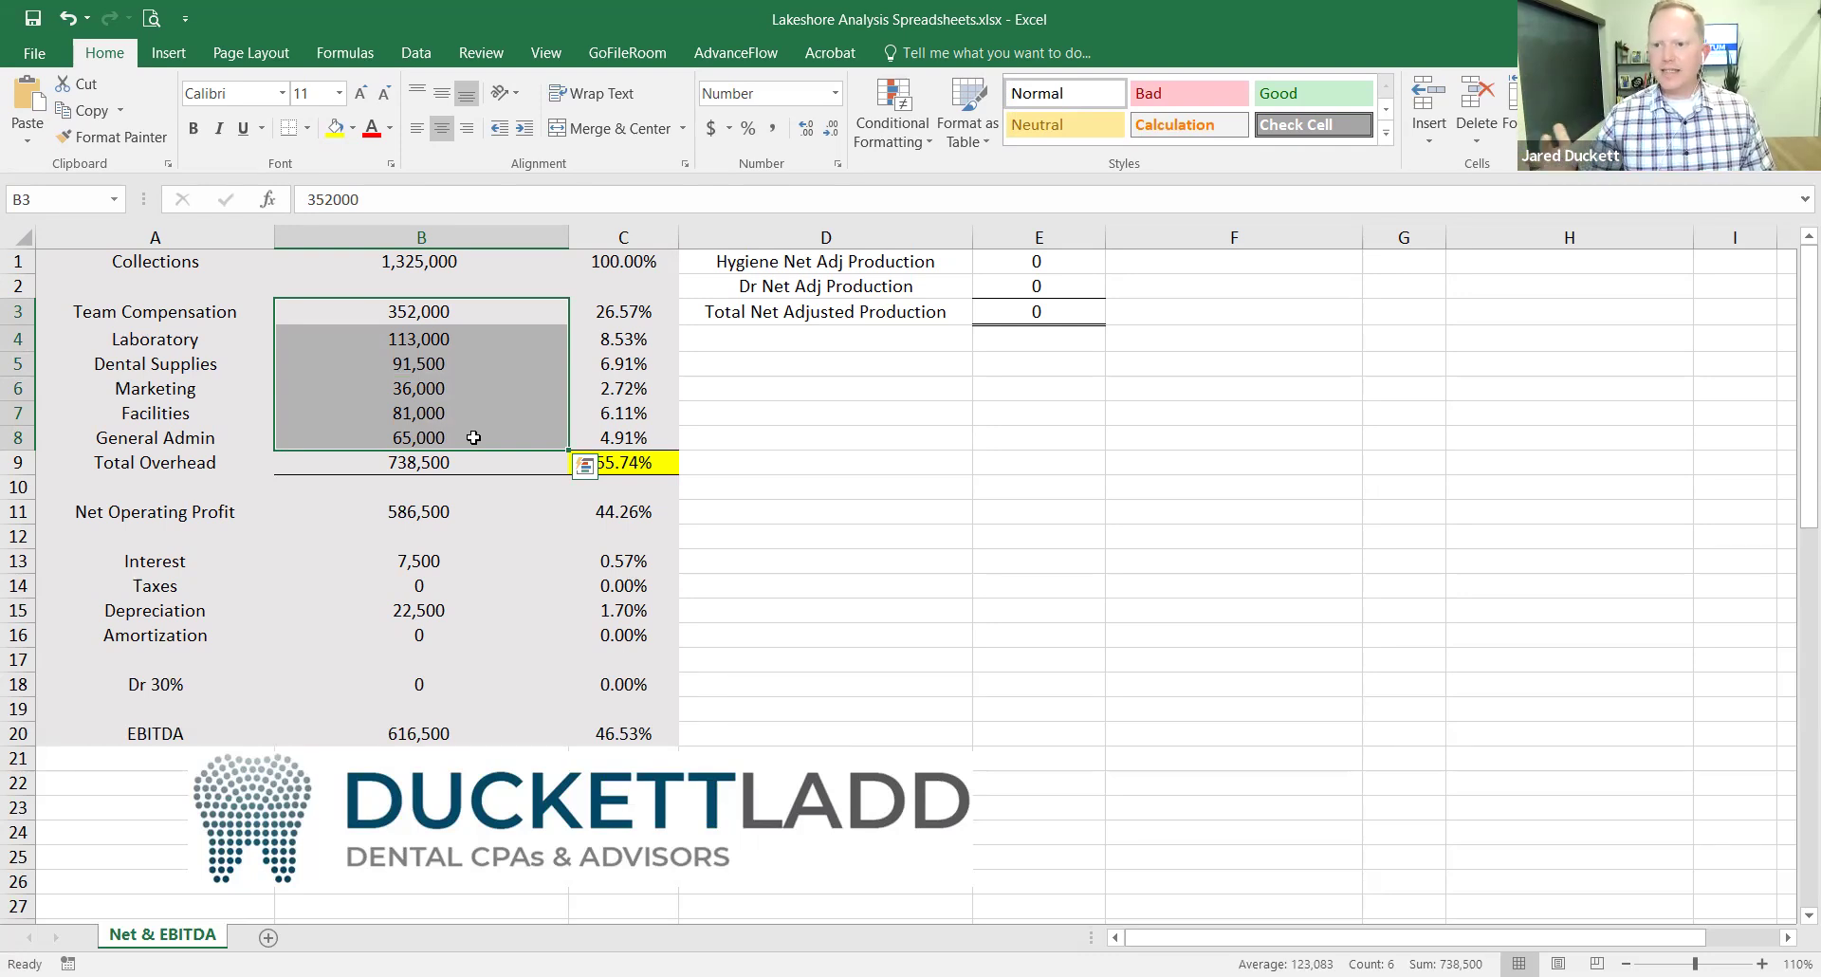
Enter 5000 as the Amortization amount in cell B16.
left_click(446, 630)
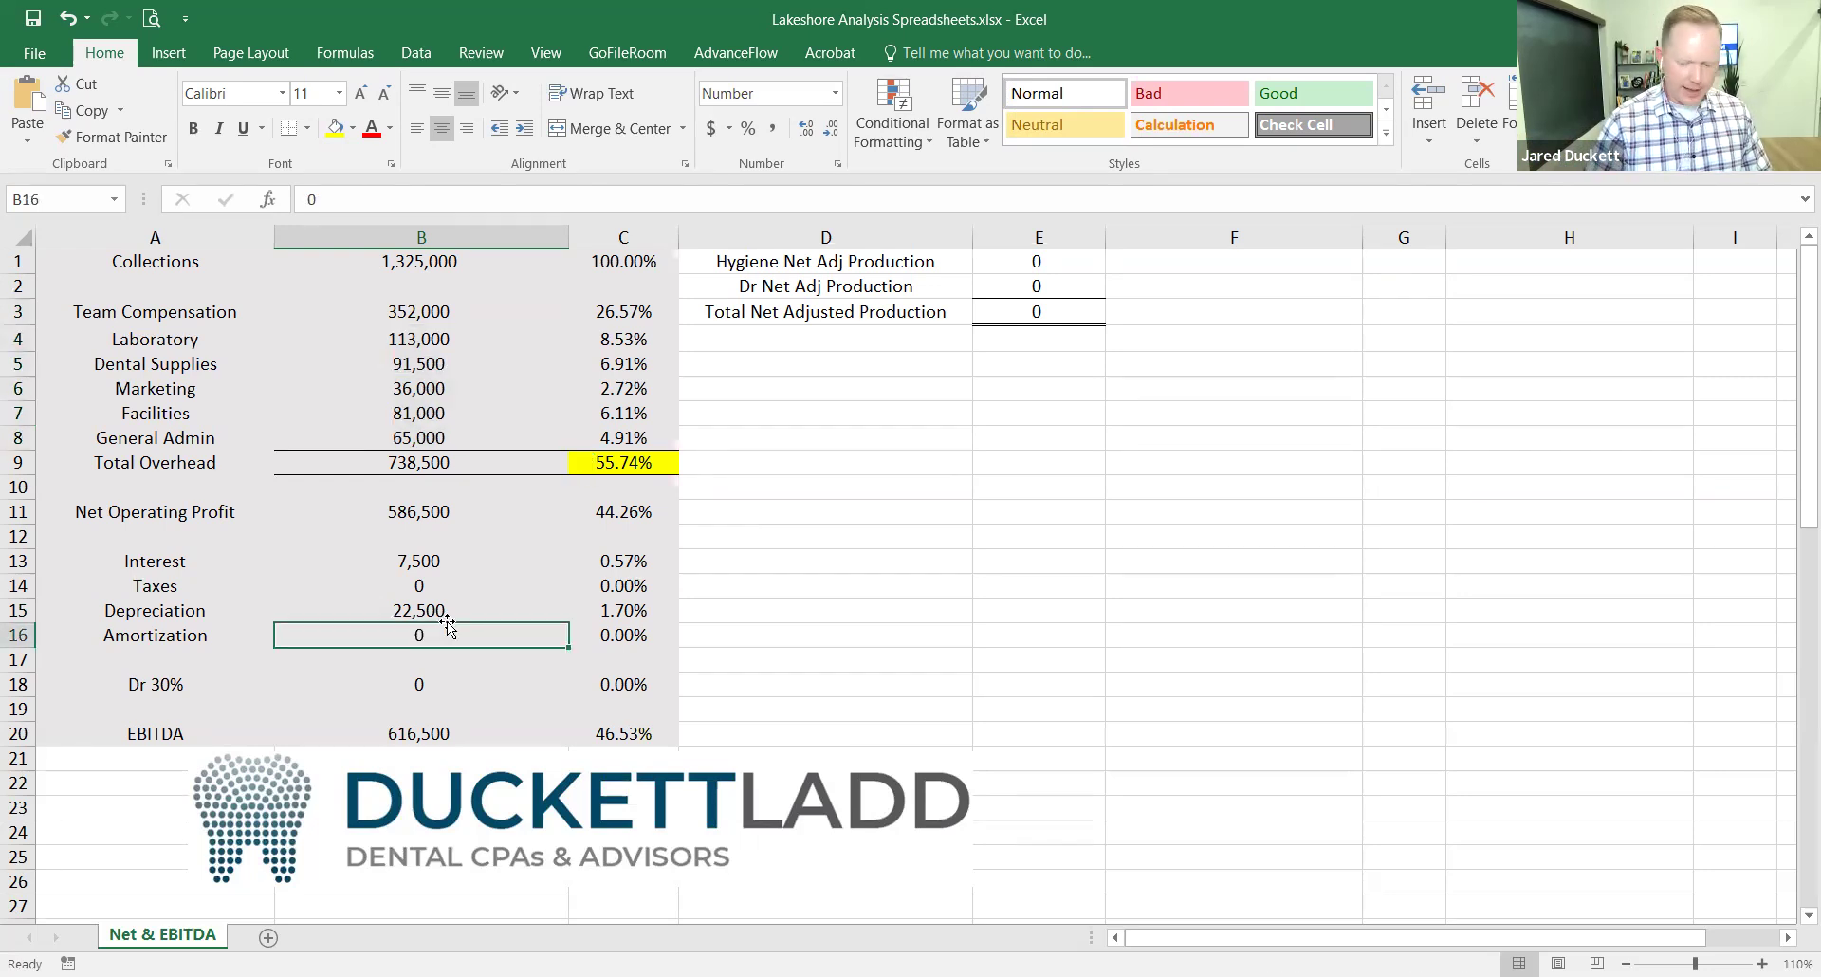
type("5000")
key("Return")
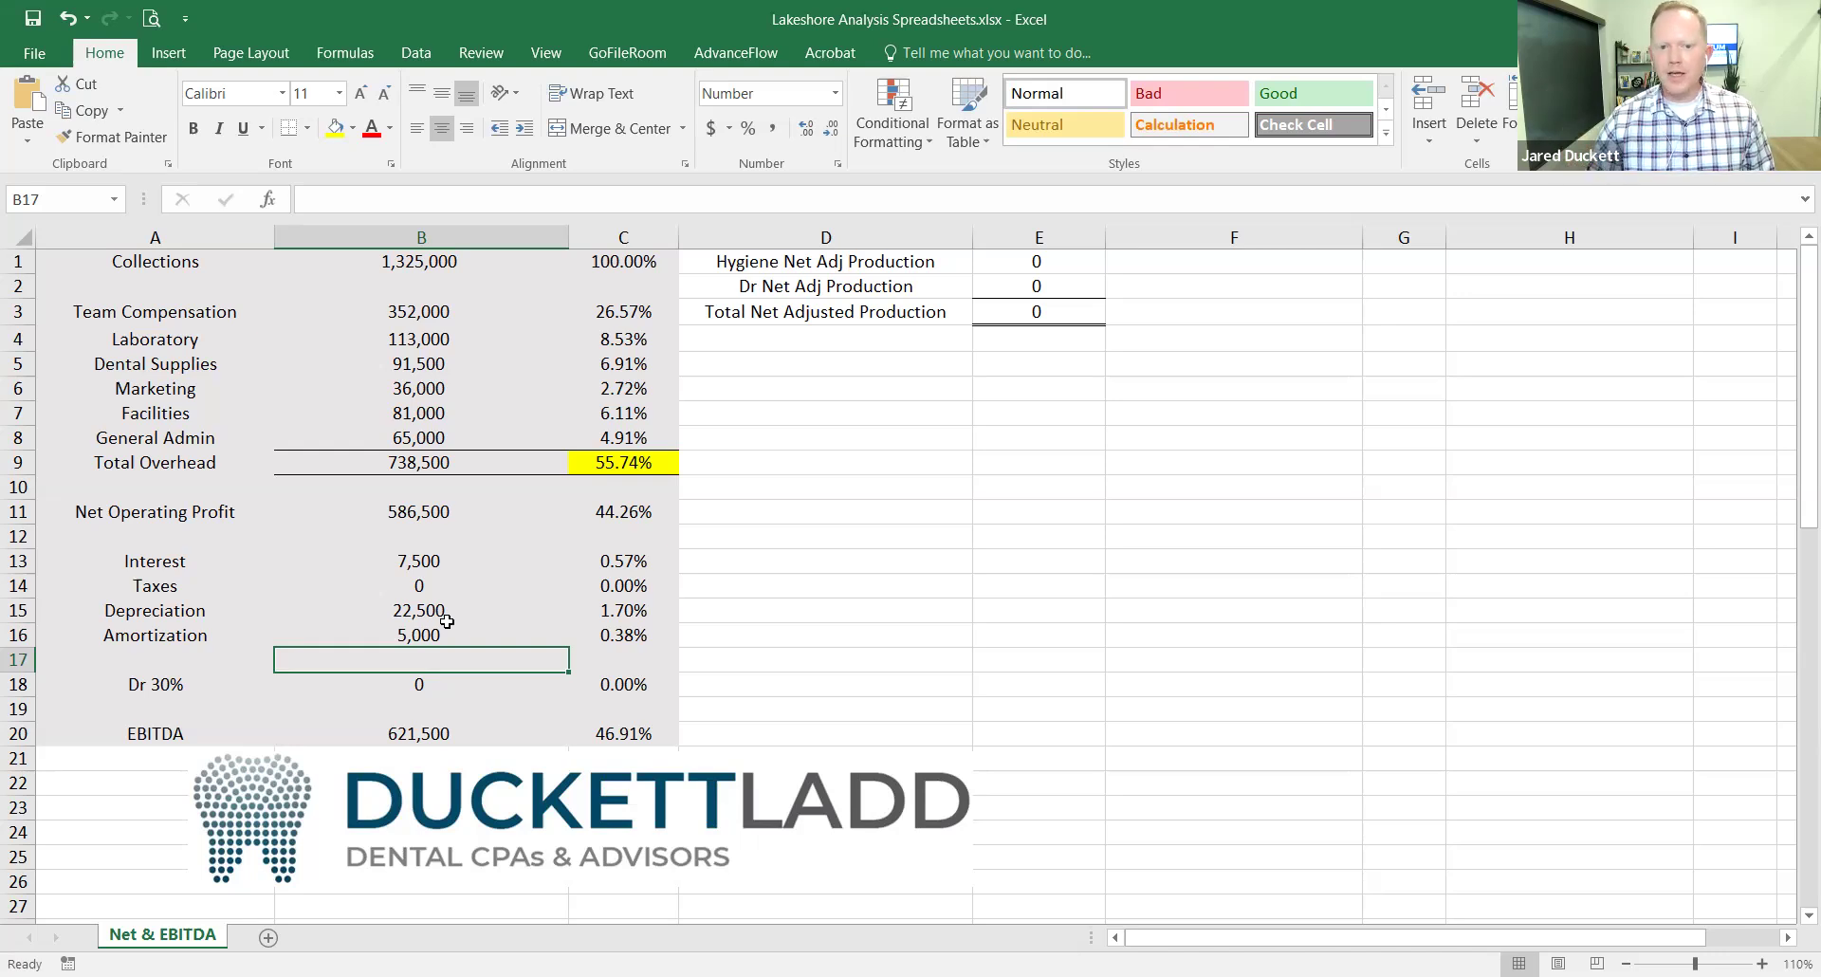
Check the sum of Net Operating Profit and the Interest, Taxes, Depreciation and Amortization add-backs in B11:B16.
left_click(484, 564)
left_click_drag(227, 570, 231, 634)
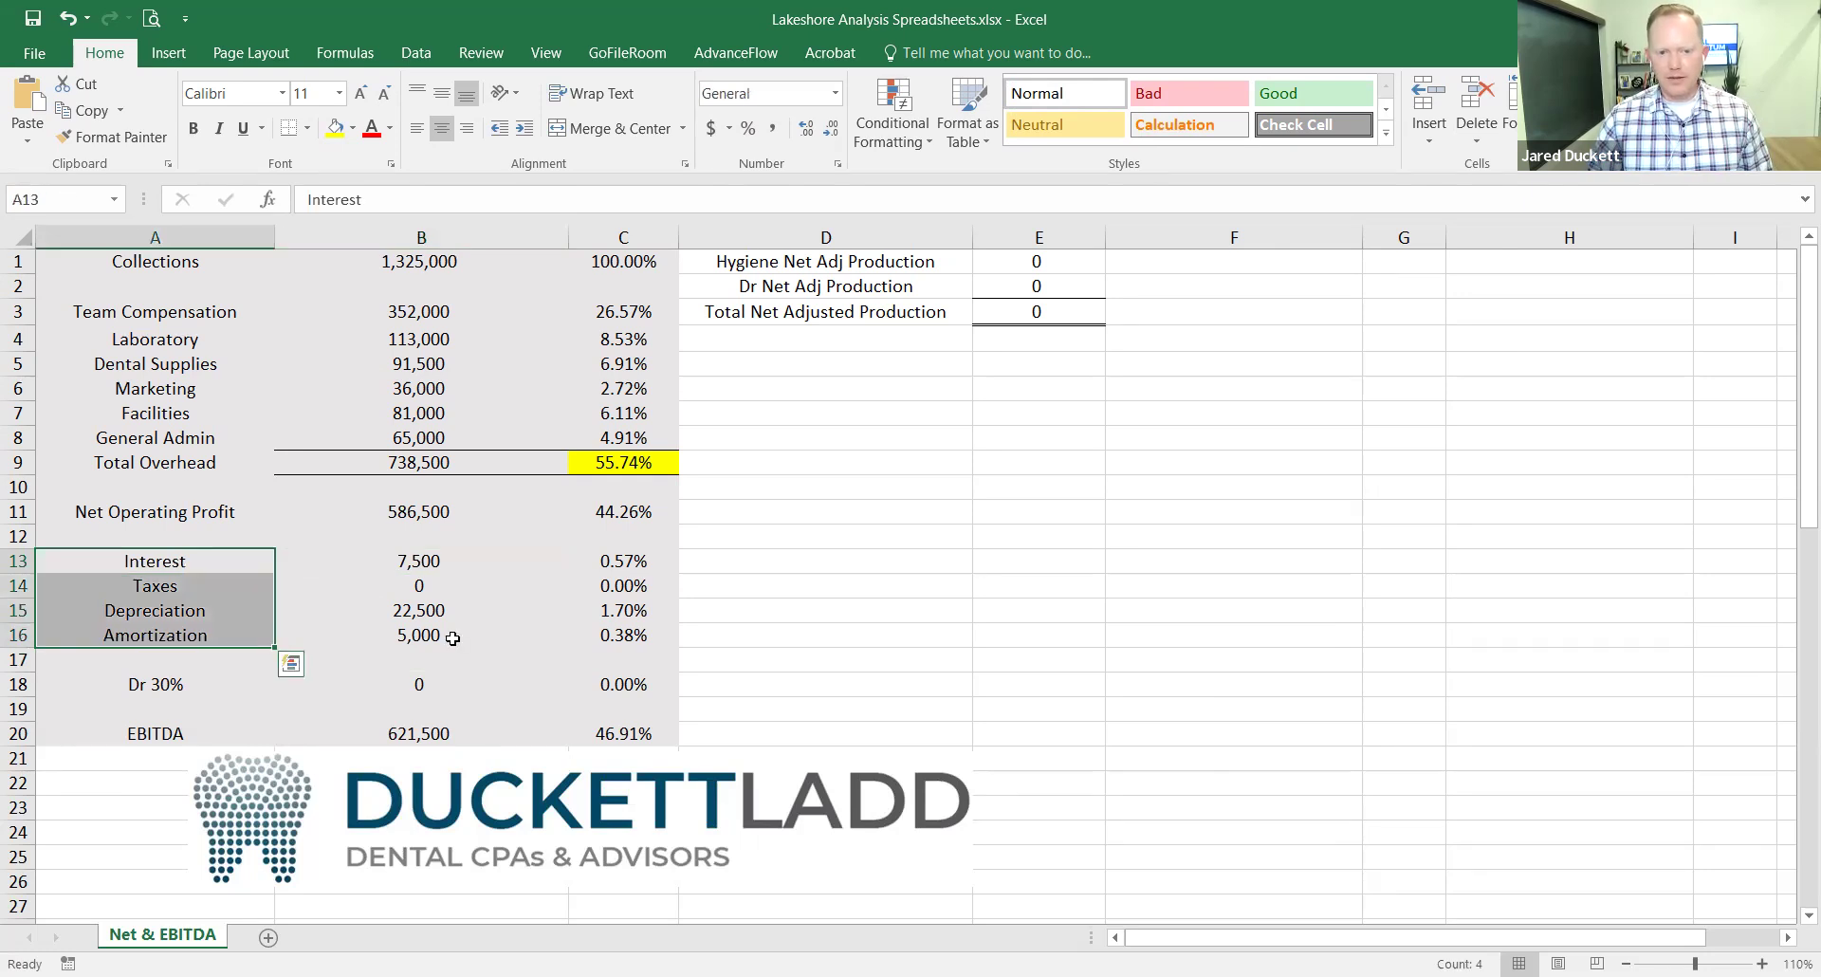
left_click(467, 514)
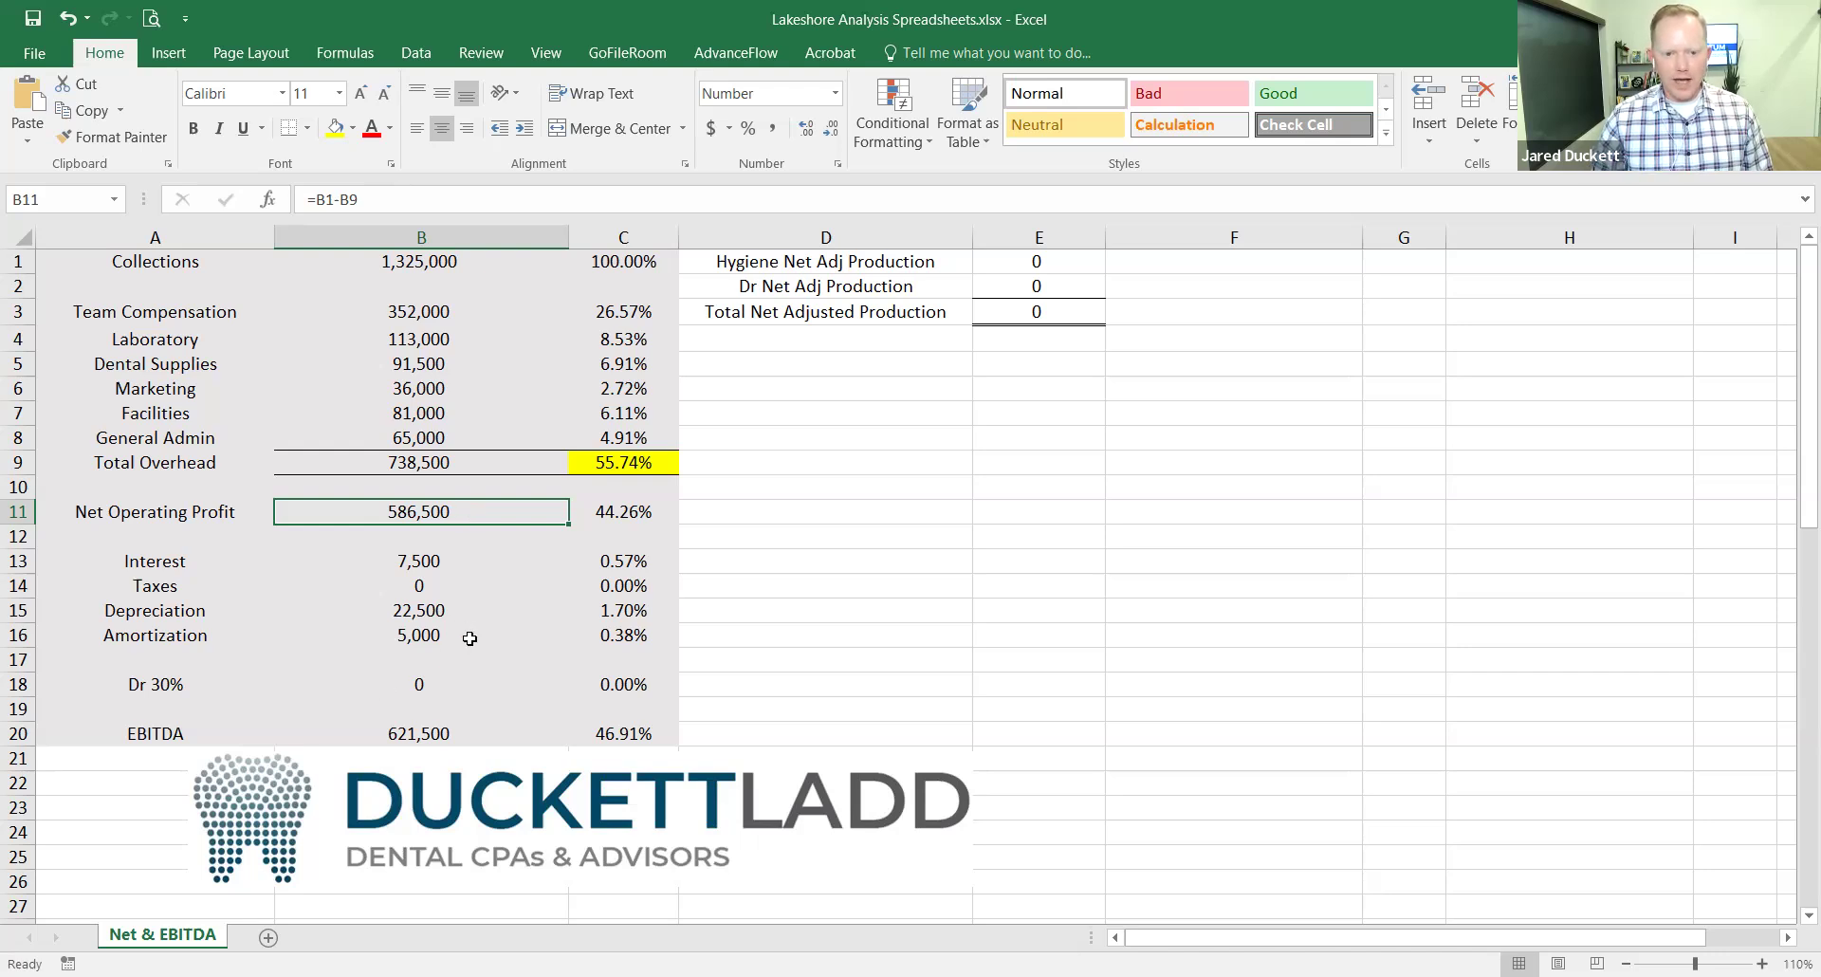
left_click_drag(469, 637, 473, 508)
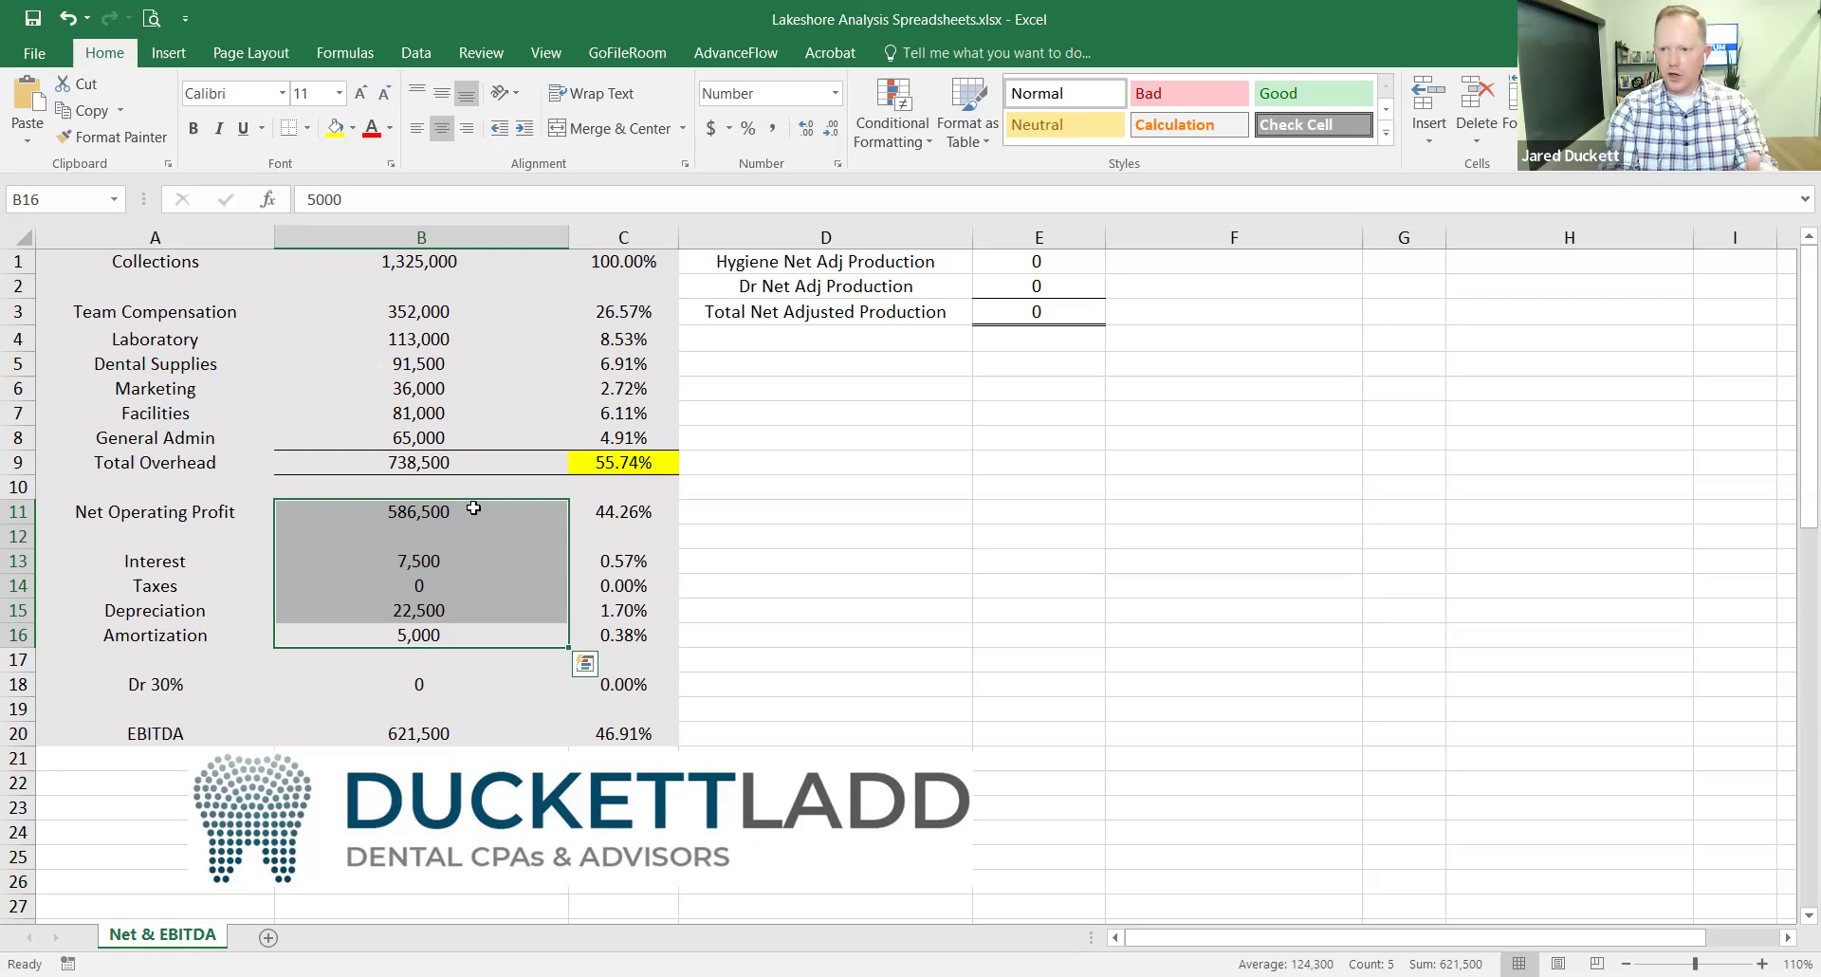
Enter 352000 as Hygiene Net Adj Production in E1 and 973000 as Dr Net Adj Production in E2.
left_click(496, 688)
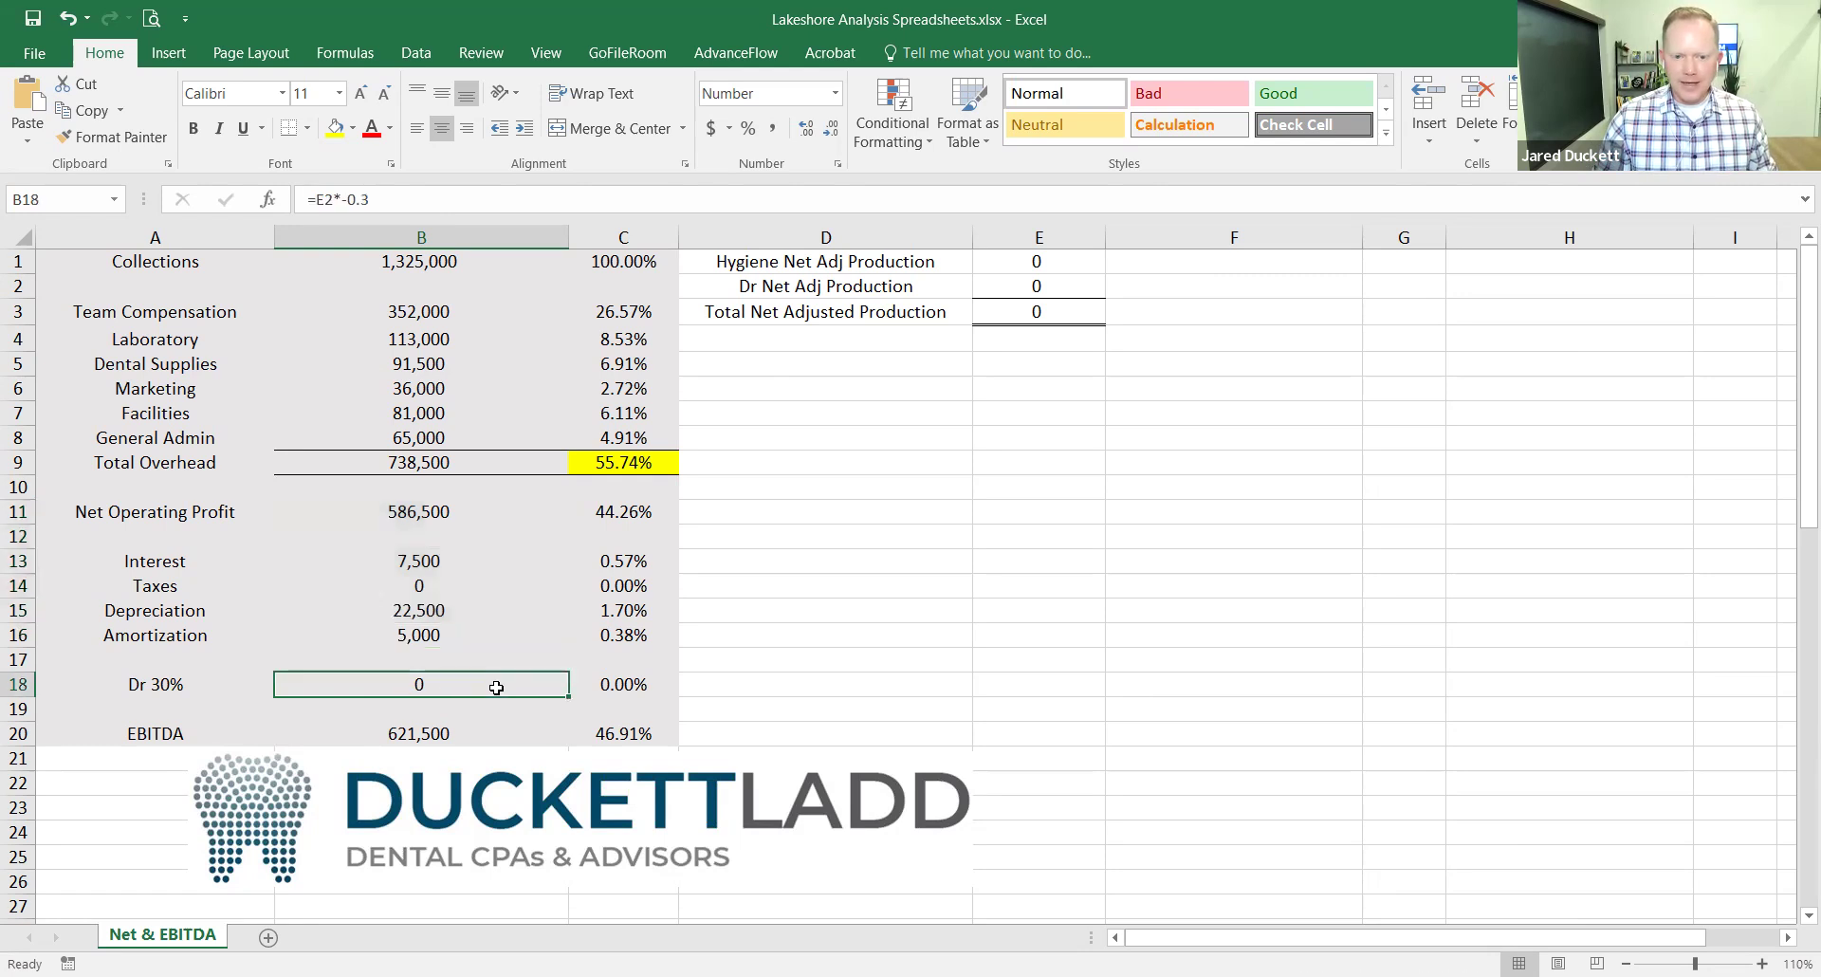
left_click(1039, 268)
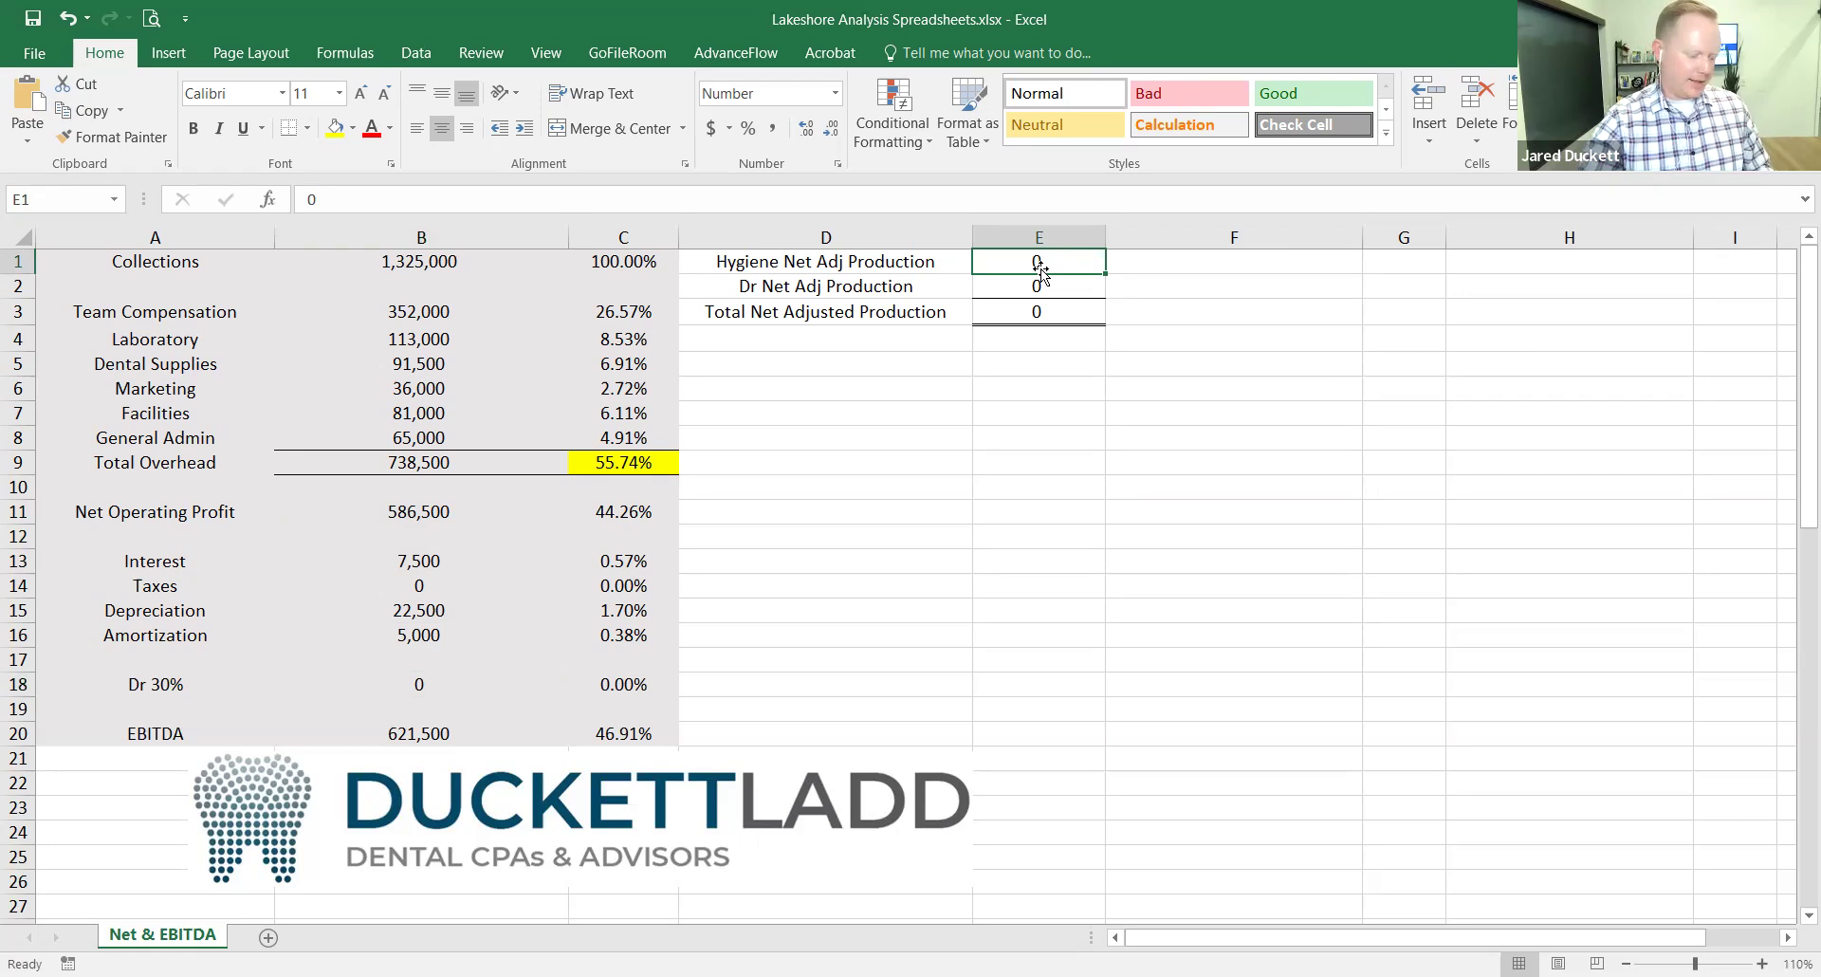
type("352000")
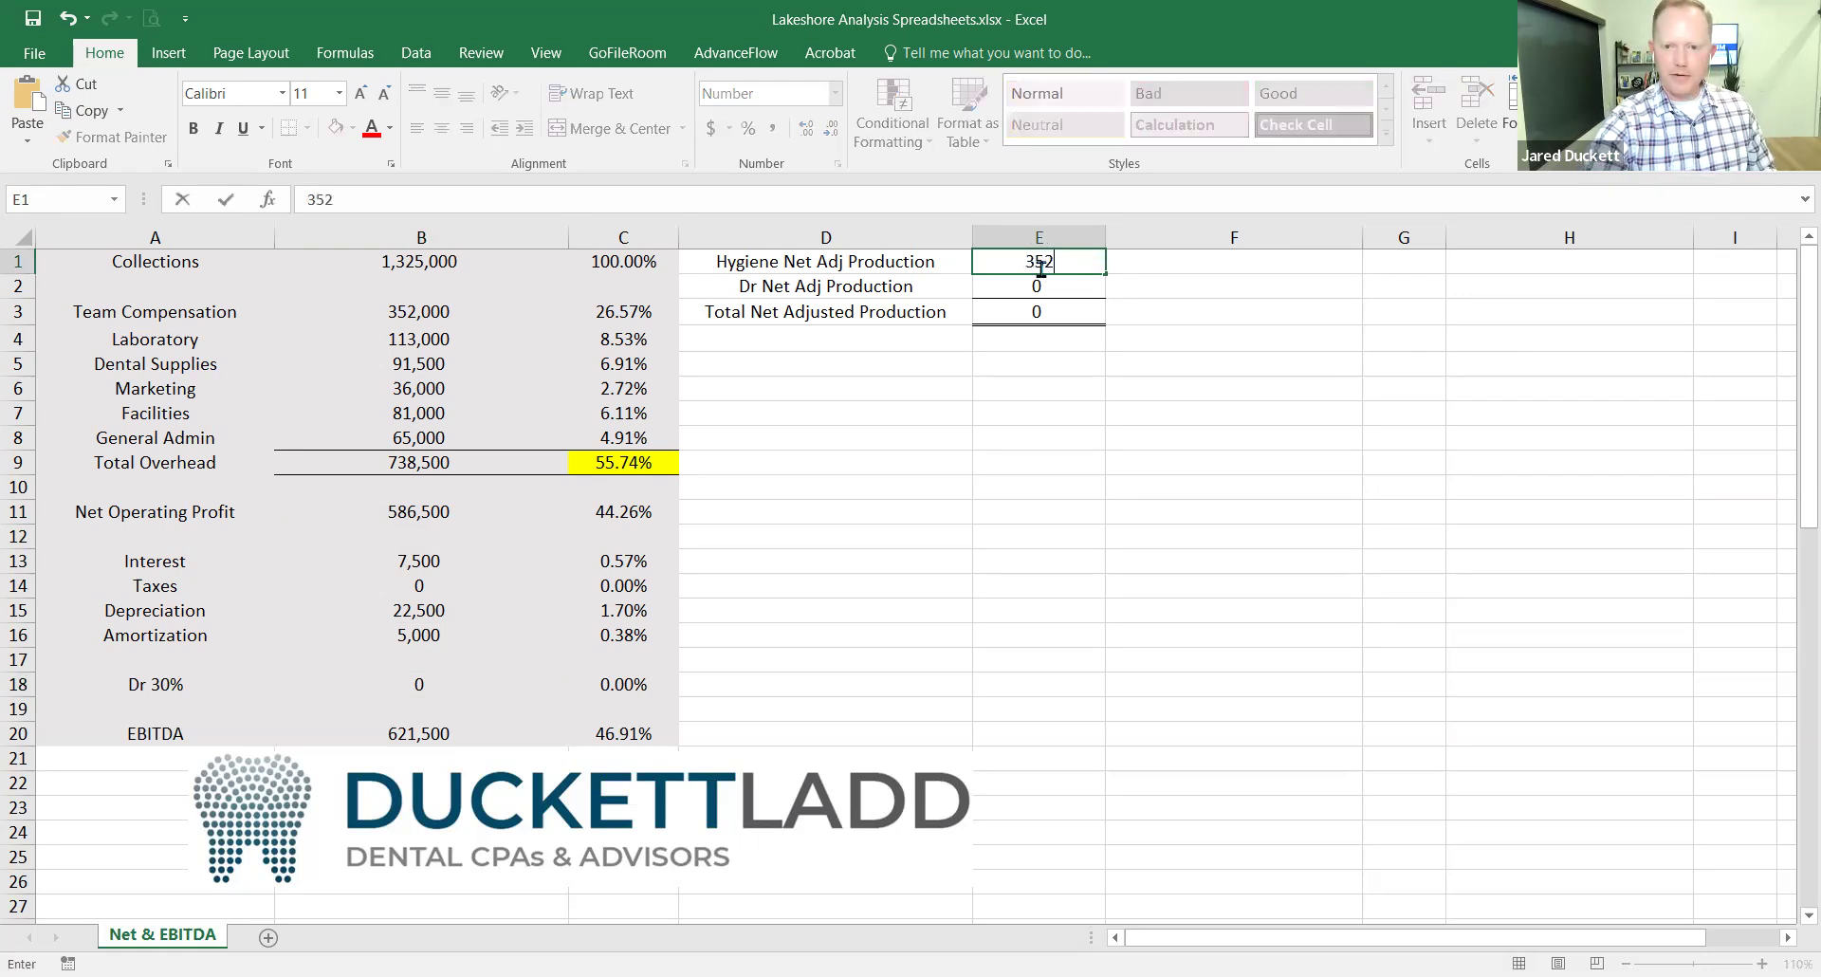
key("Return")
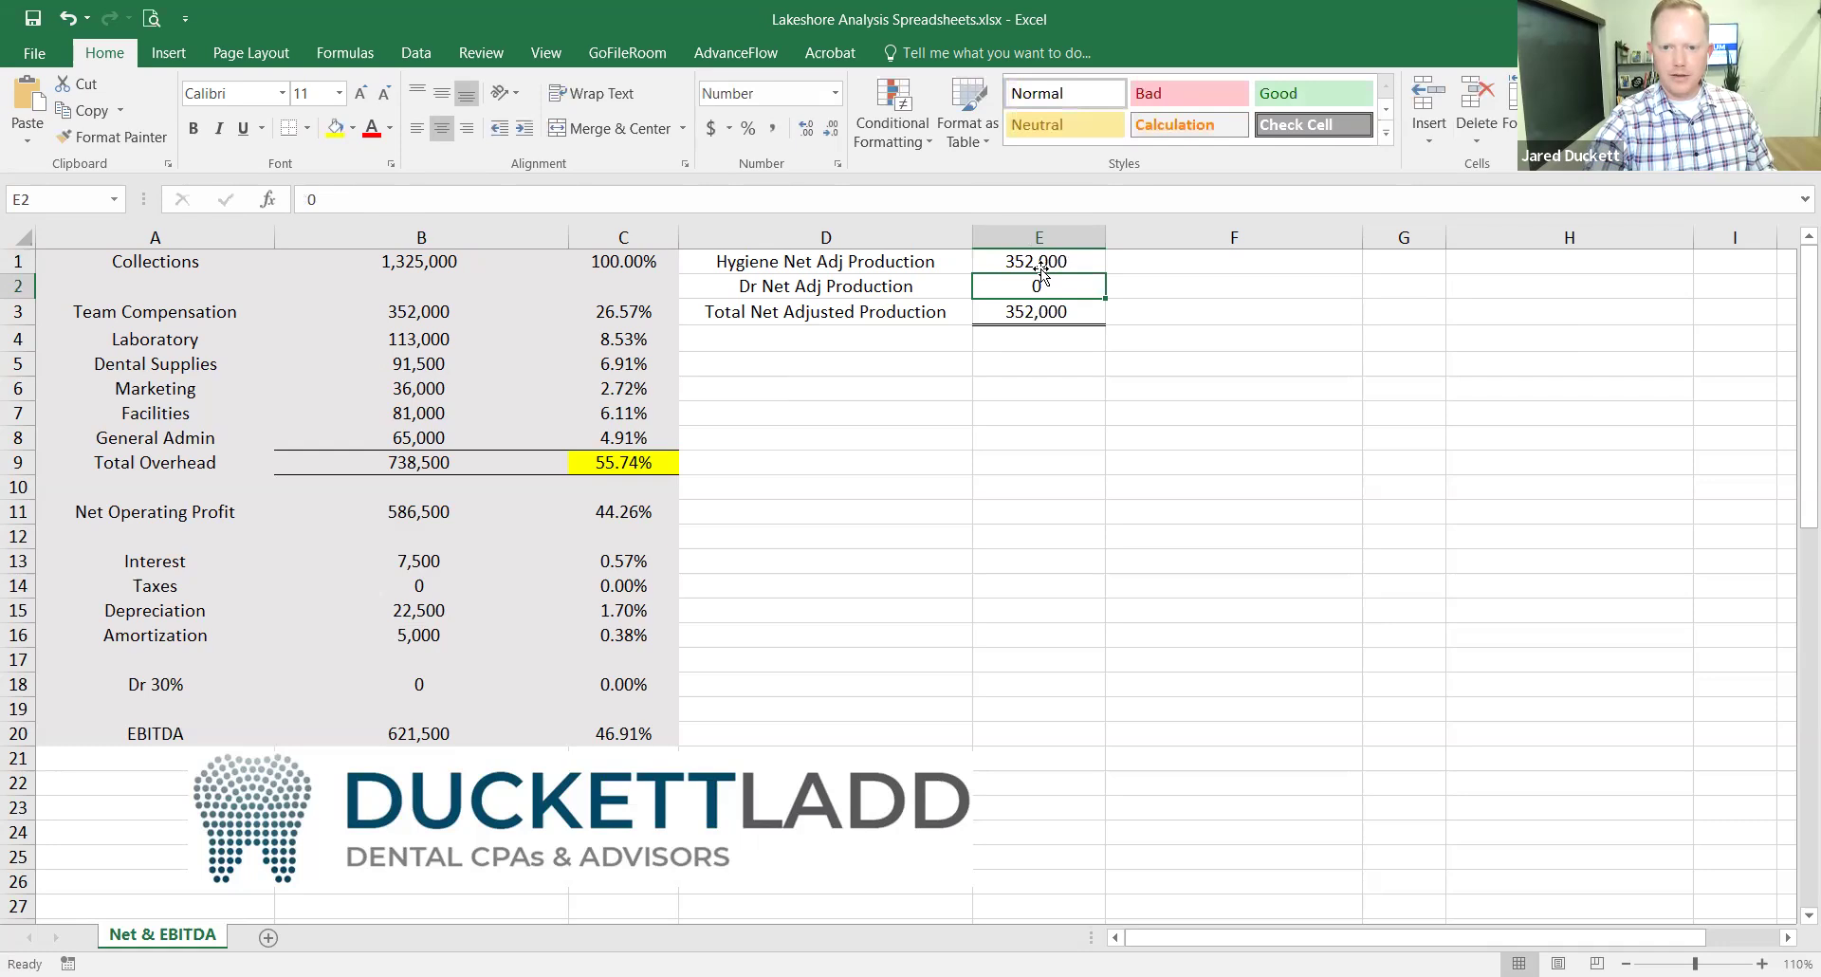
type("973000")
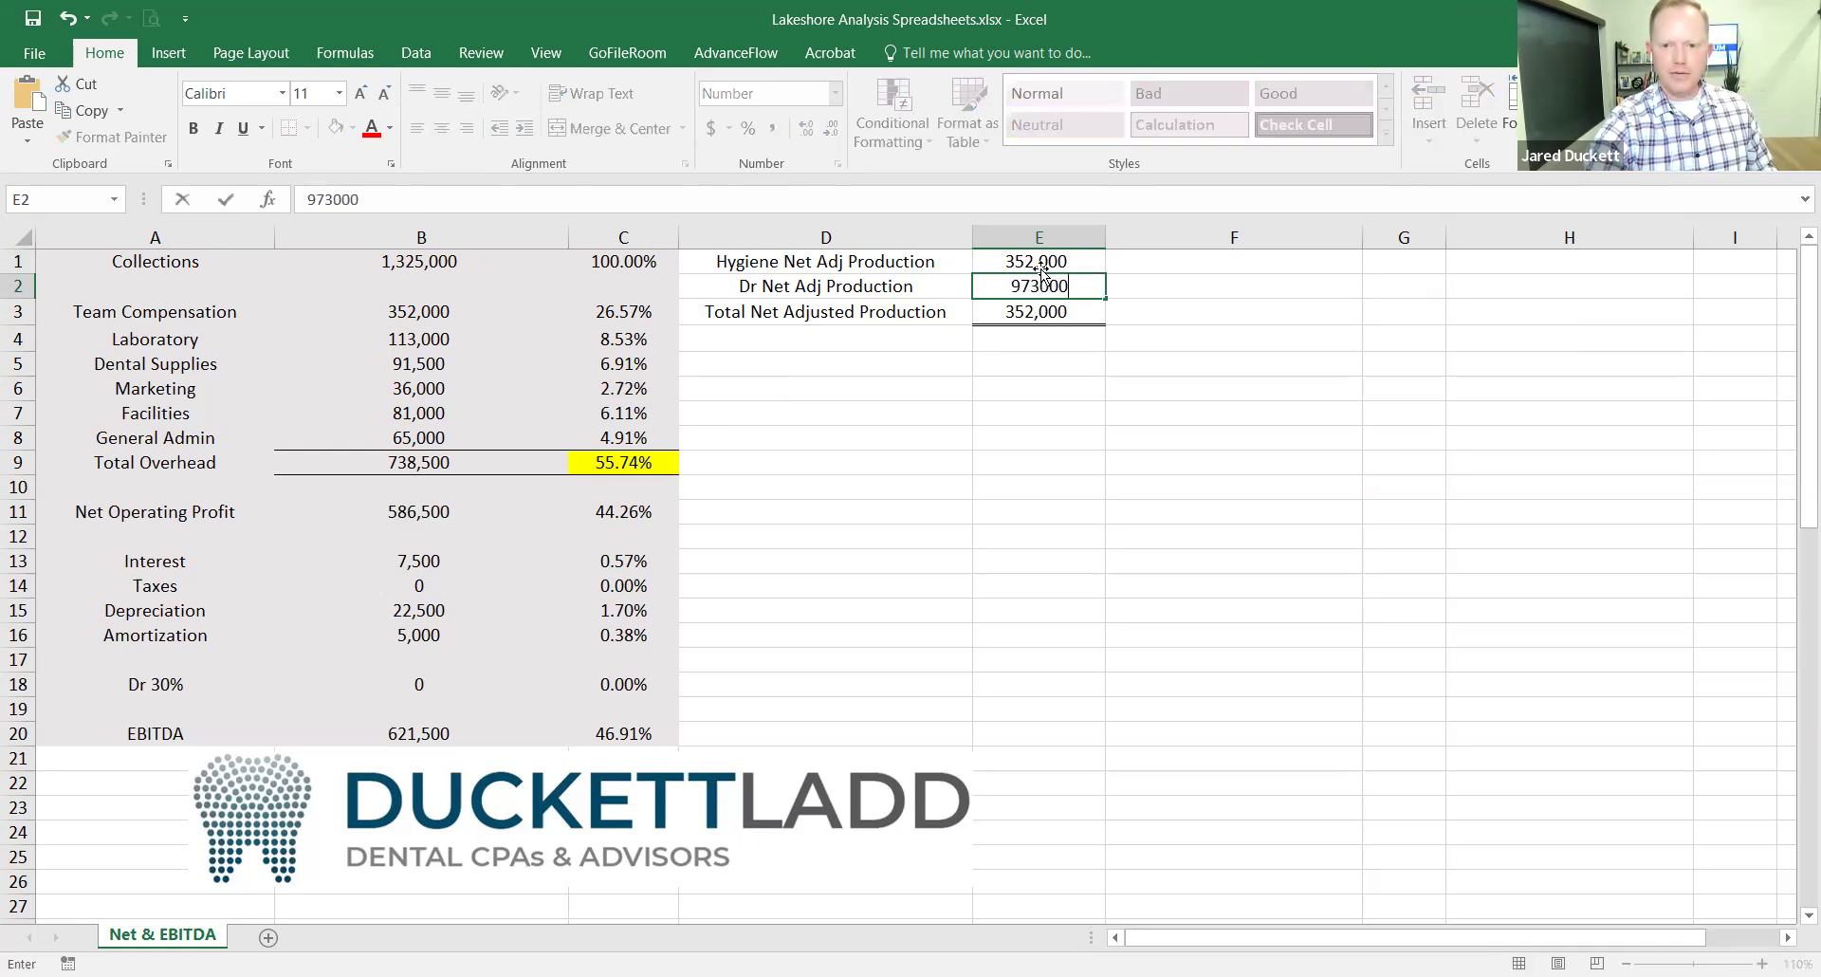
key("Return")
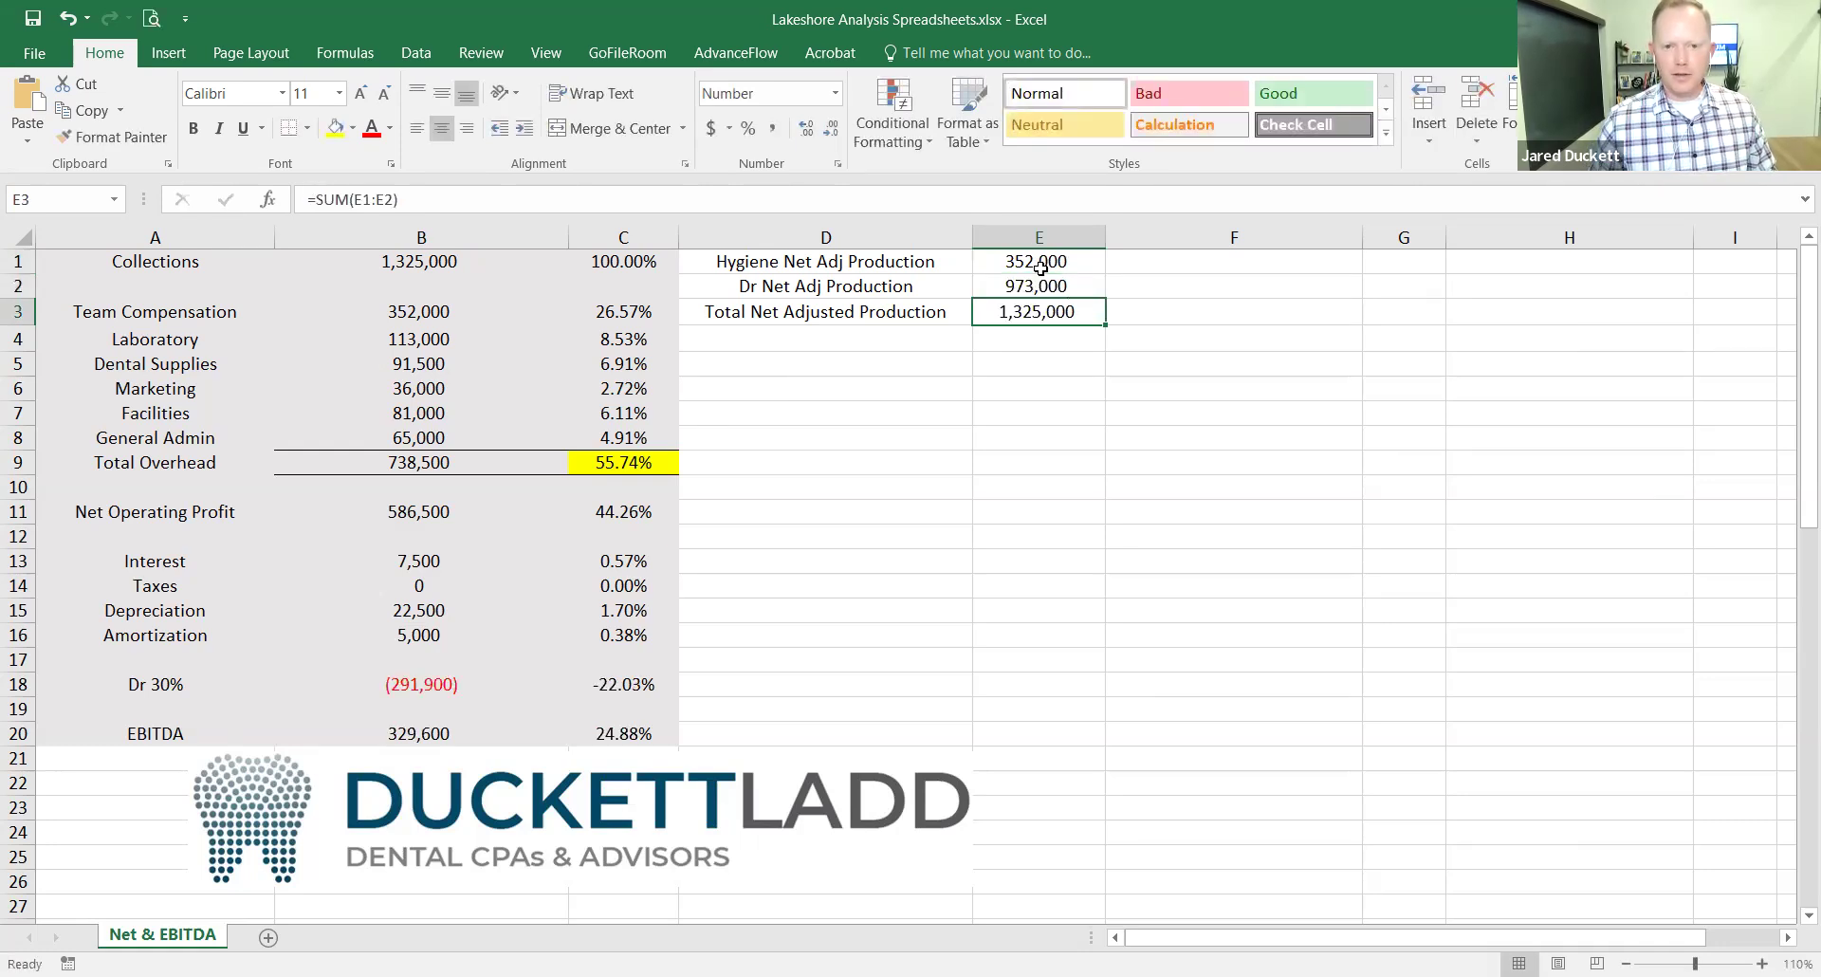
Compare Total Net Adjusted Production in E3 with Collections, and review the Dr 30% amount in B18 and the EBITDA row.
left_click(1044, 370)
left_click(1053, 314)
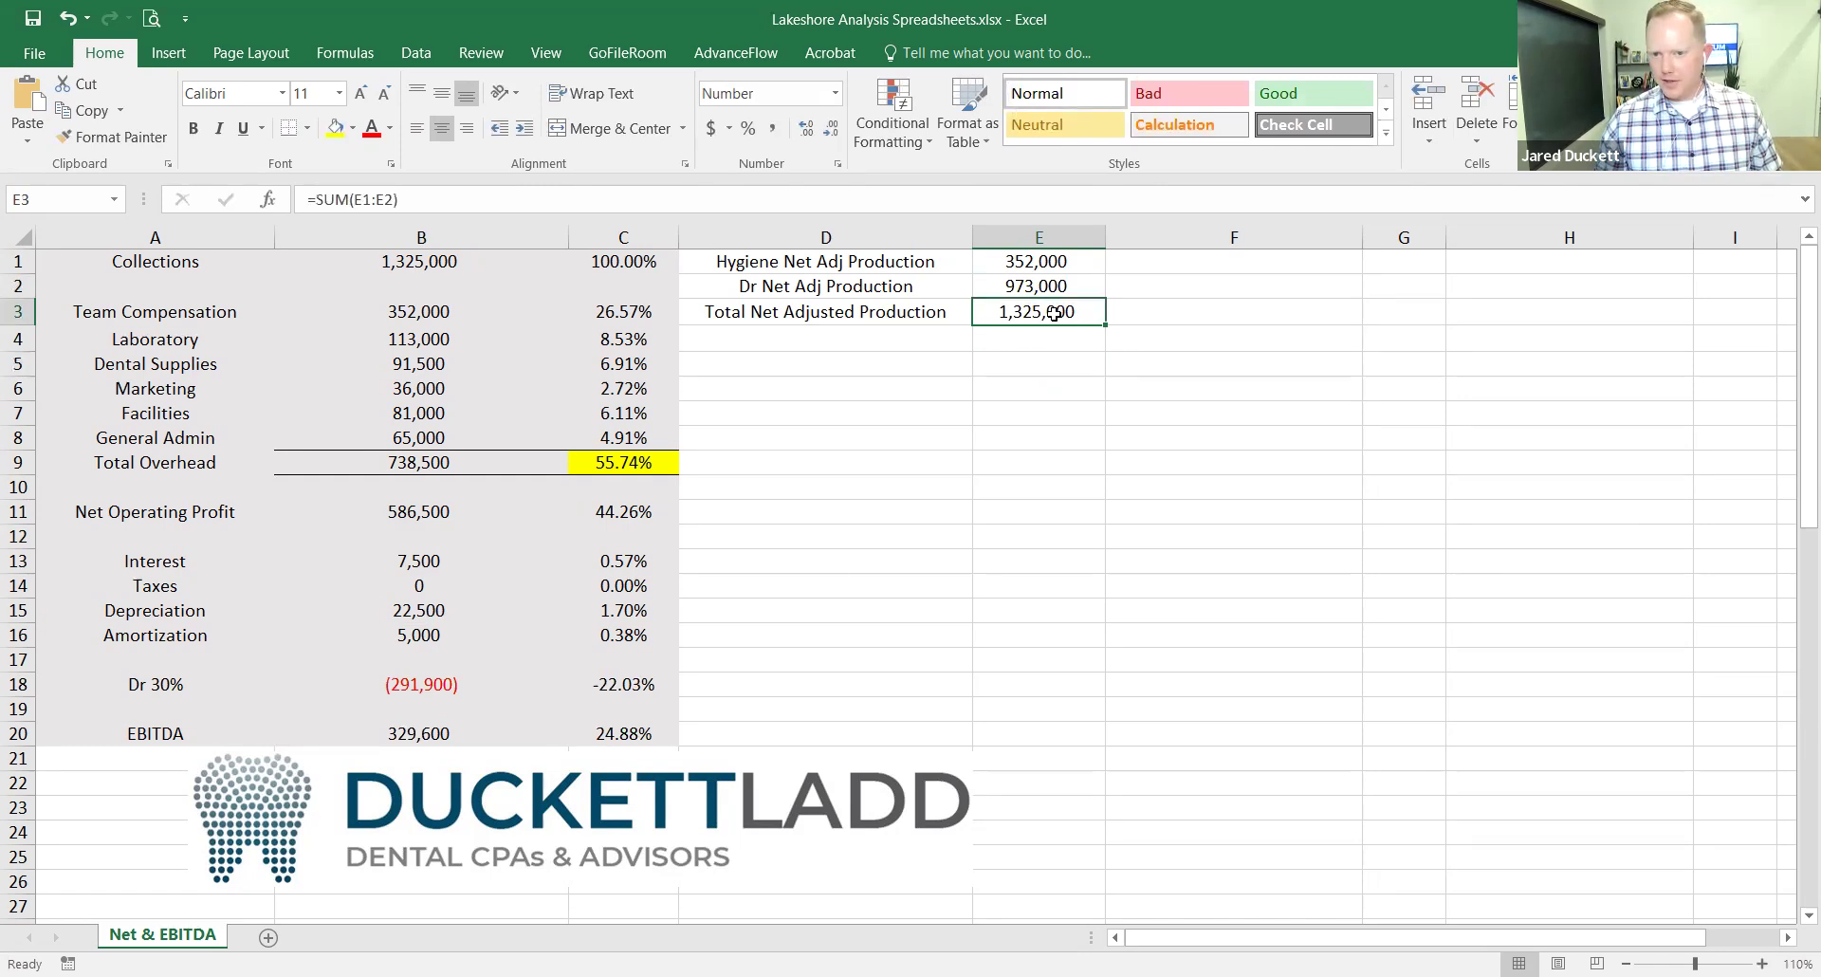
left_click(475, 267)
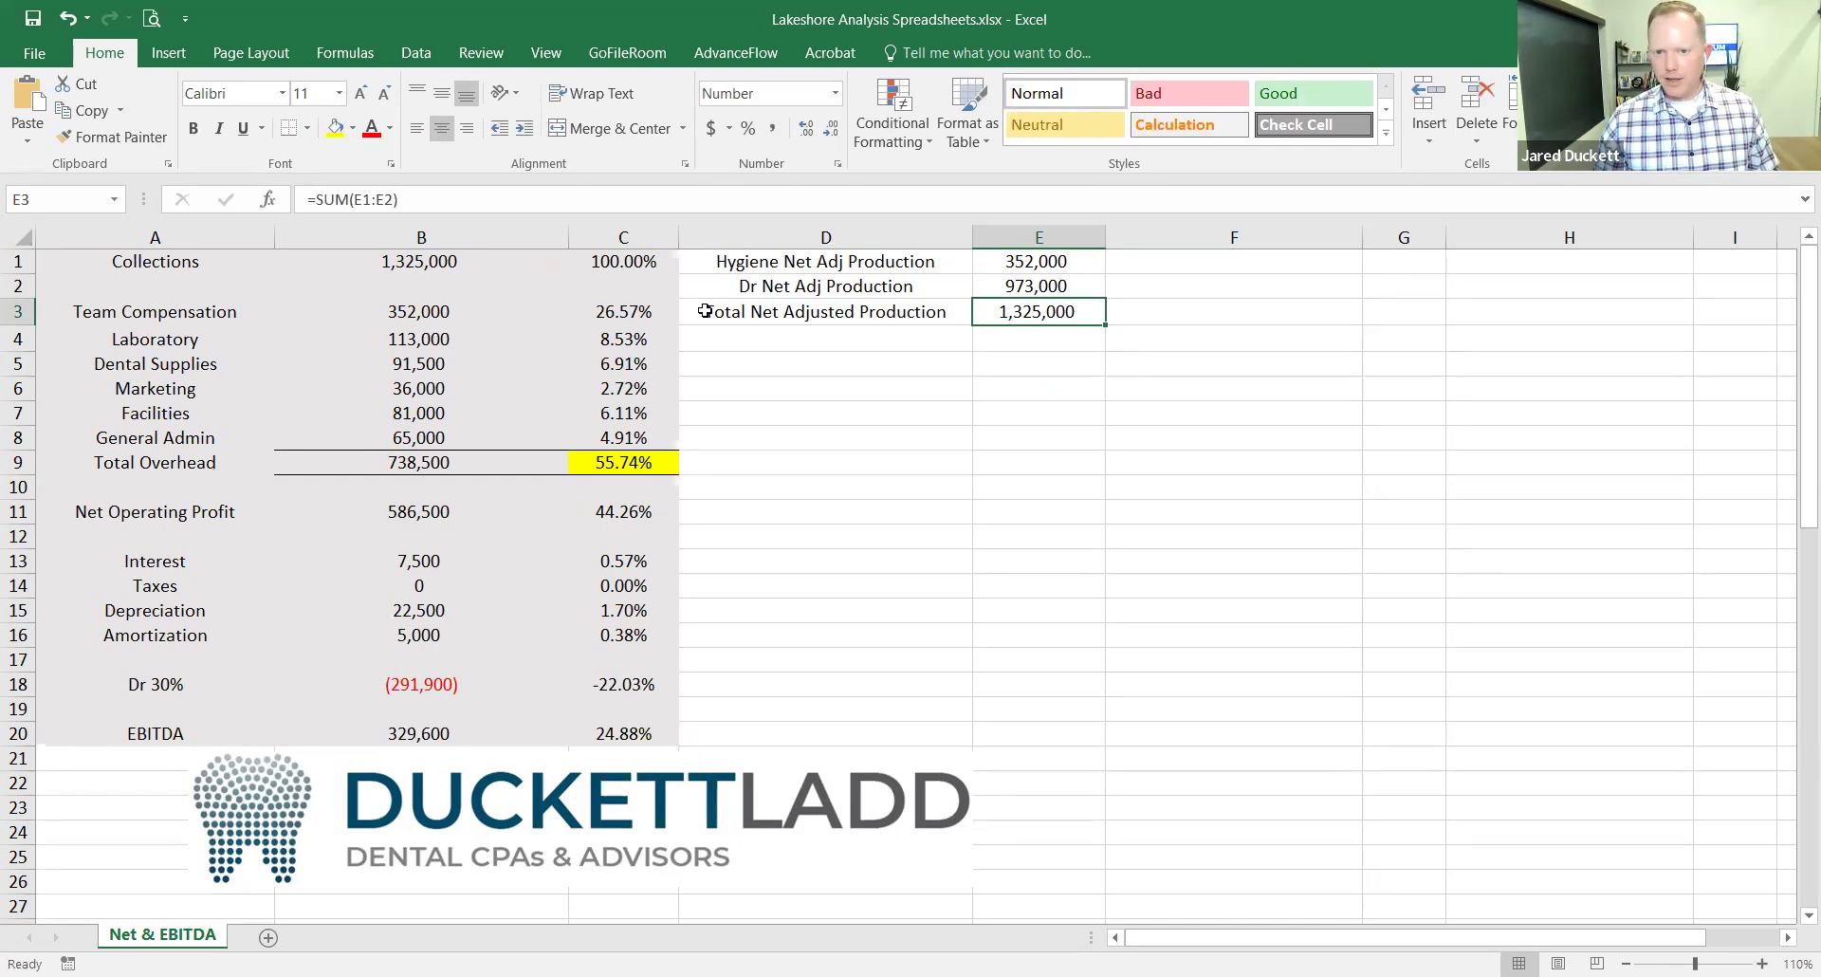
left_click(1017, 314)
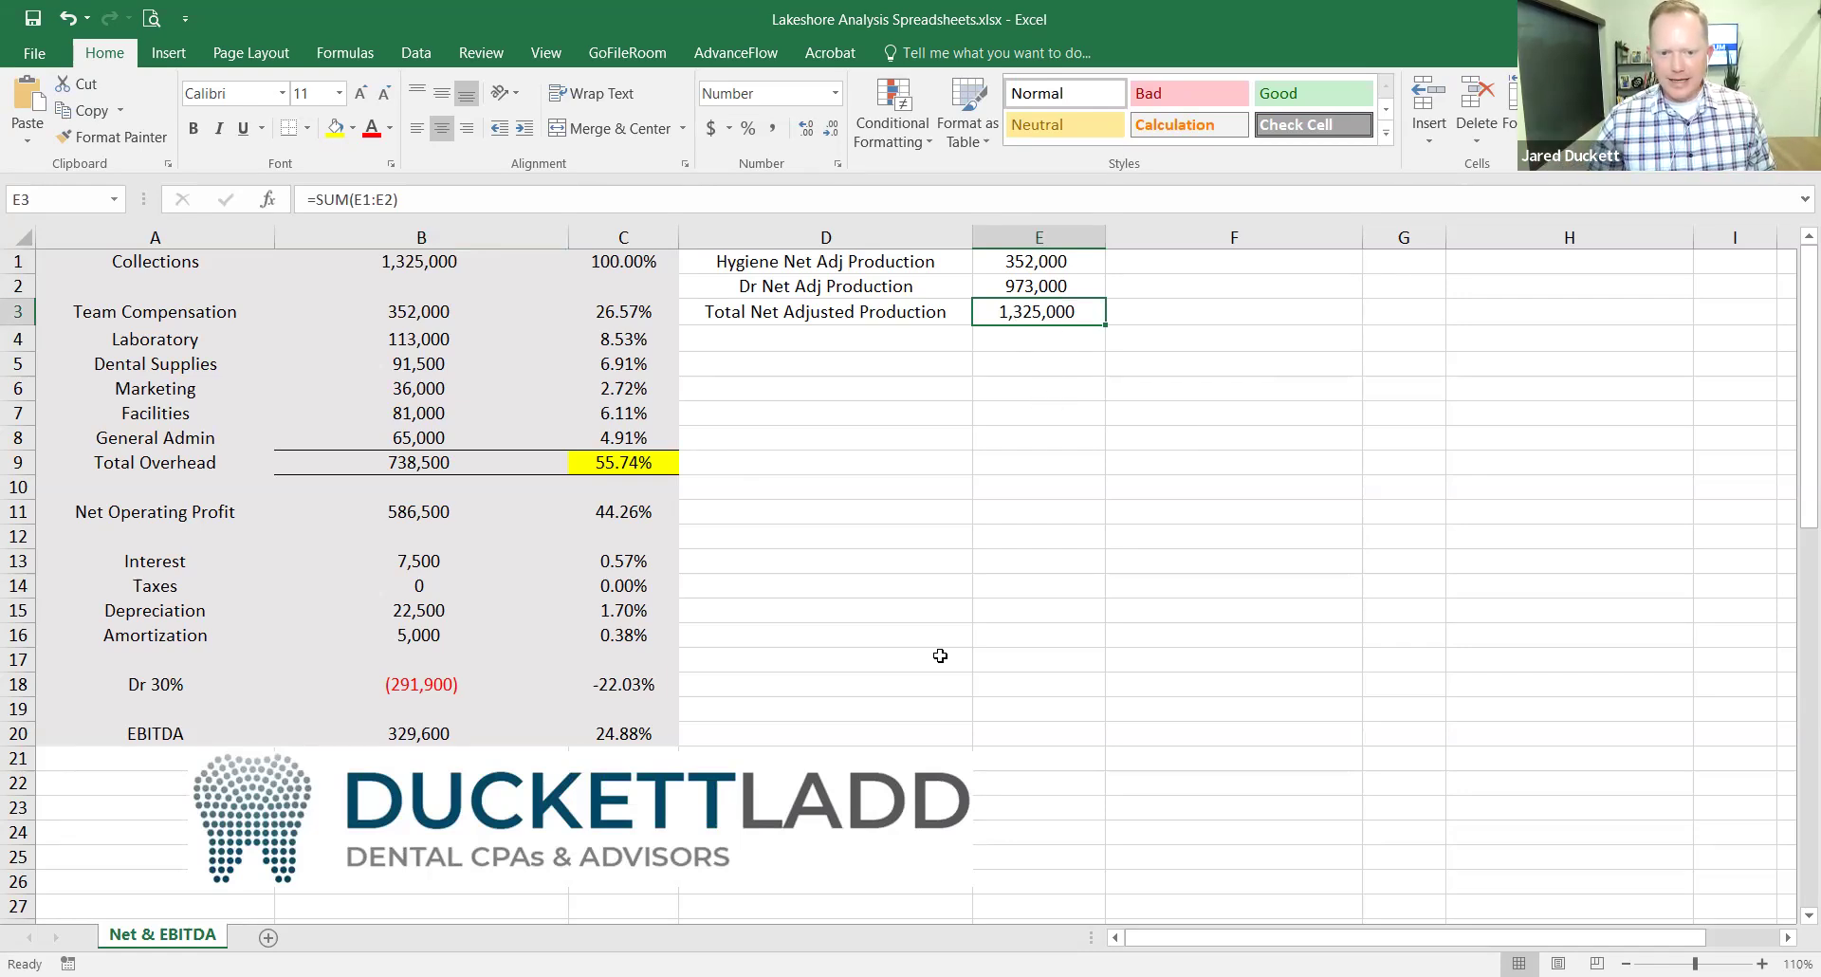
left_click(496, 681)
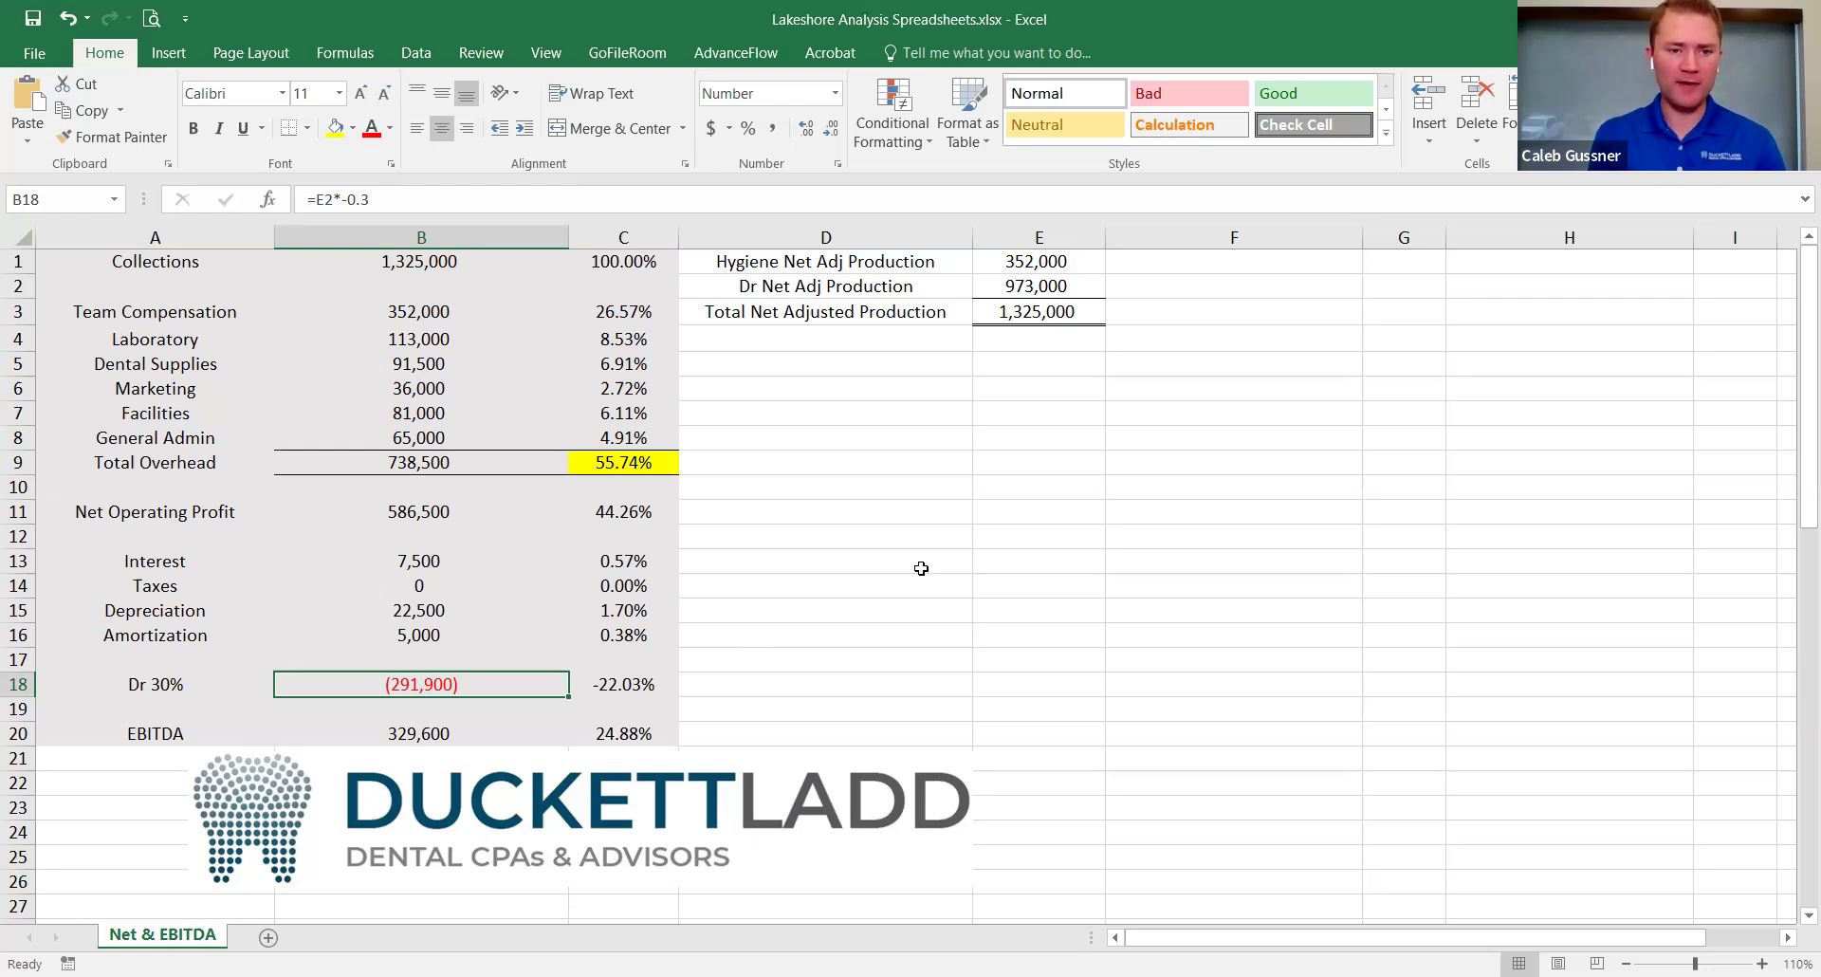
left_click(240, 736)
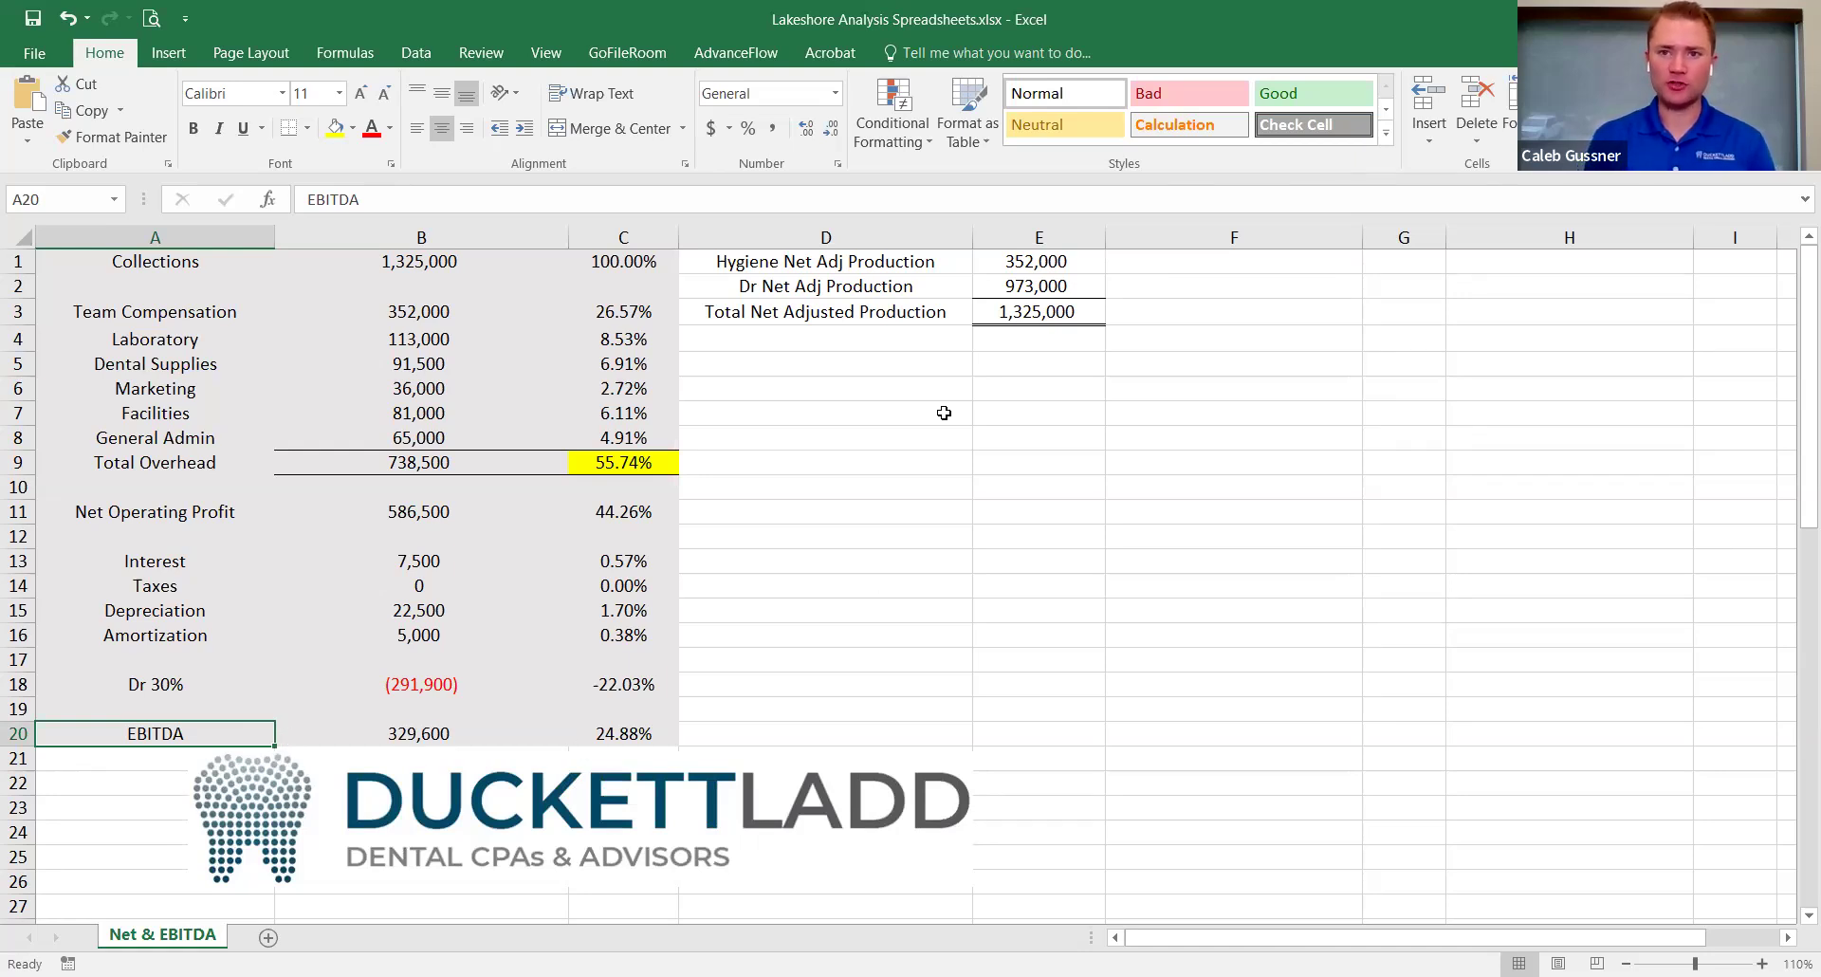
Highlight Dr Net Adj Production in E2 in yellow and inspect the Dr 30% formula in B18 that references it.
left_click(1048, 287)
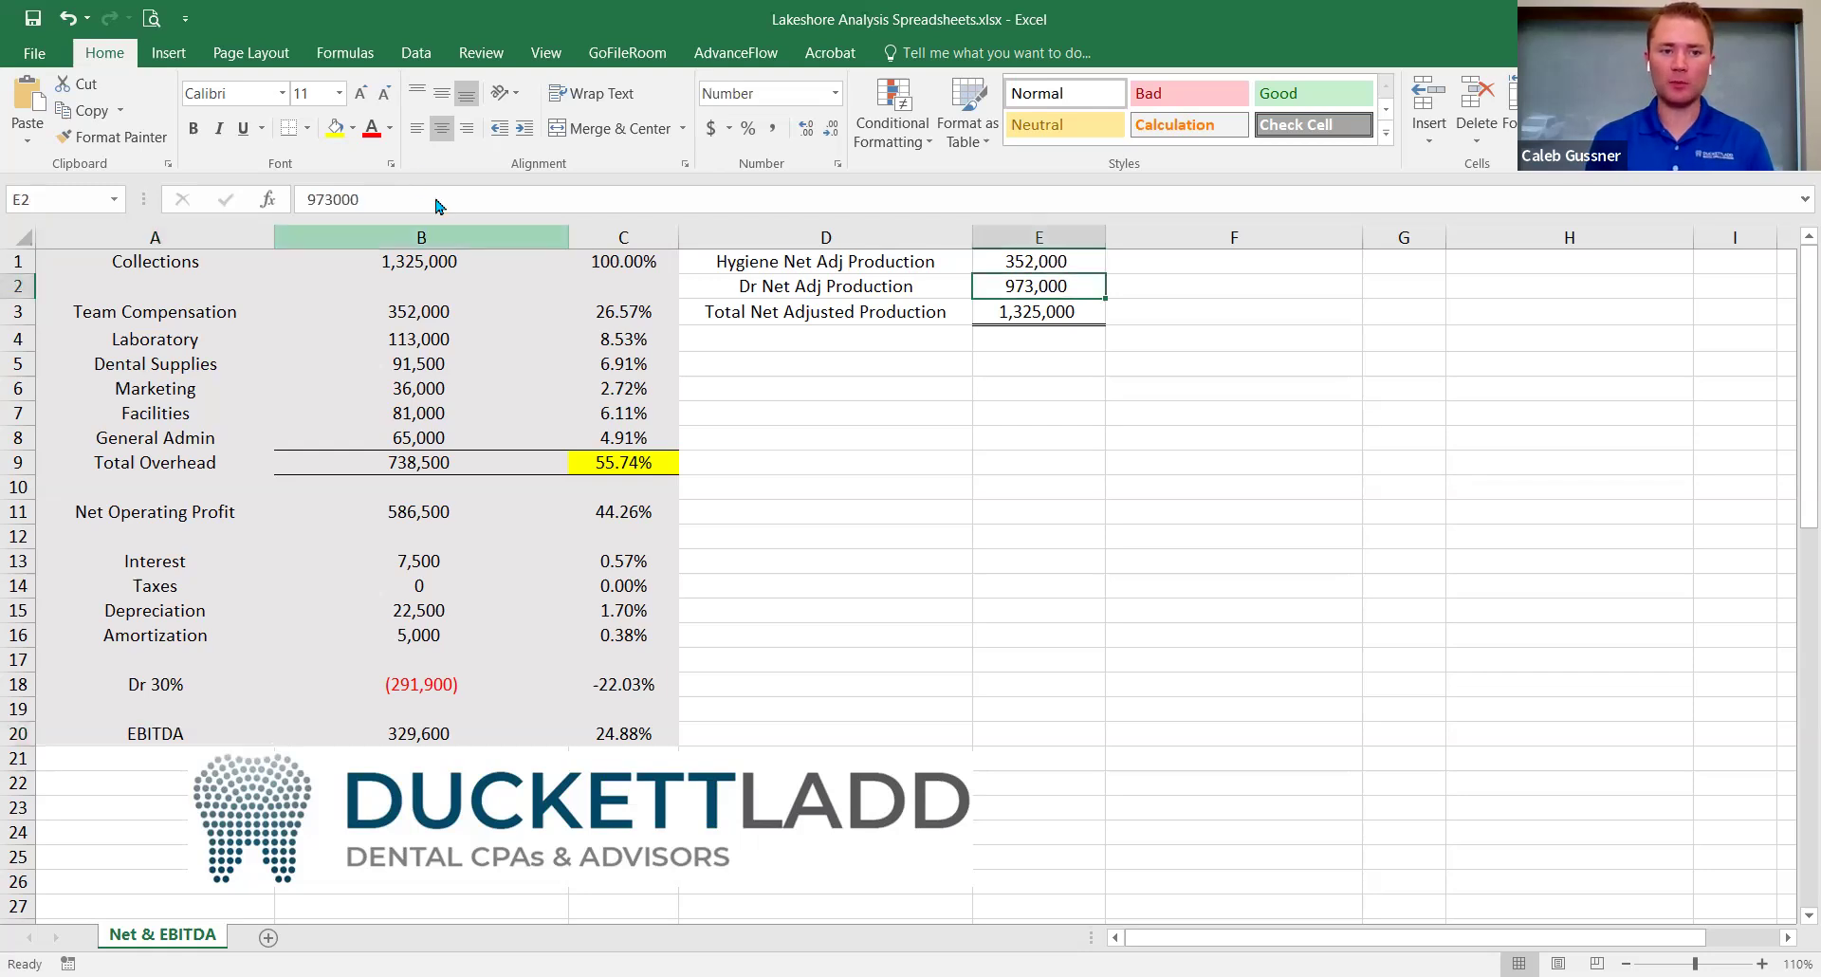
left_click(335, 127)
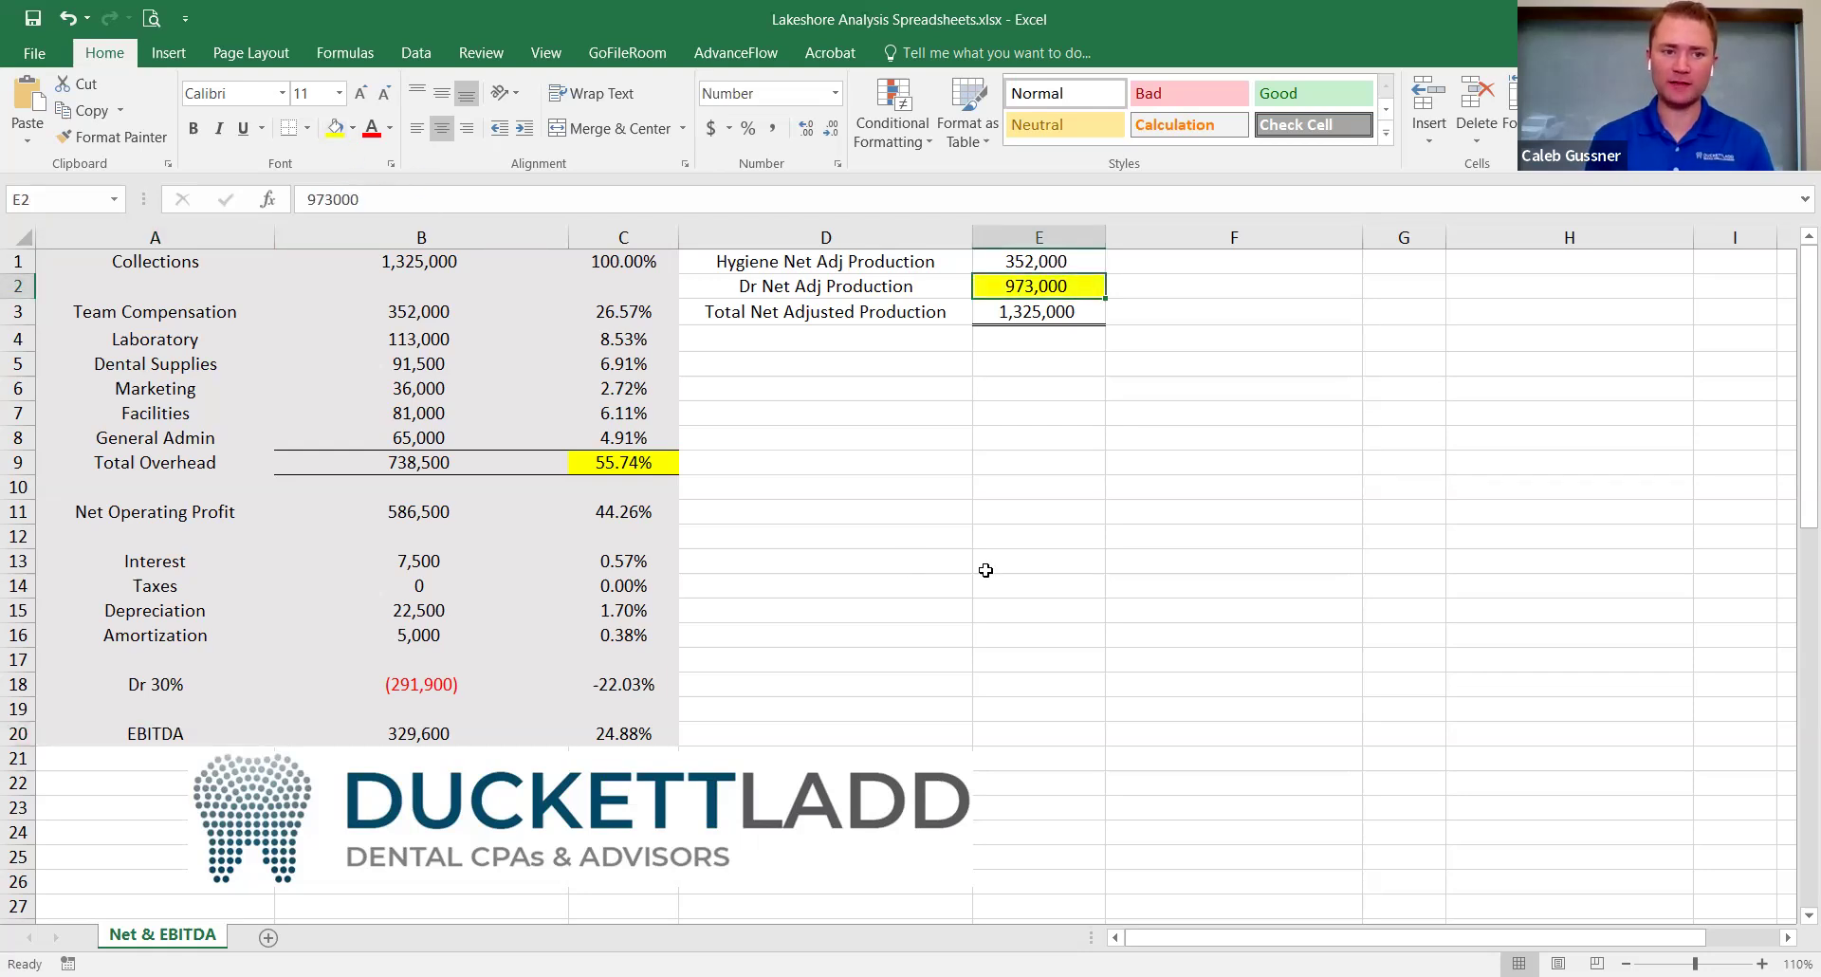
left_click(500, 681)
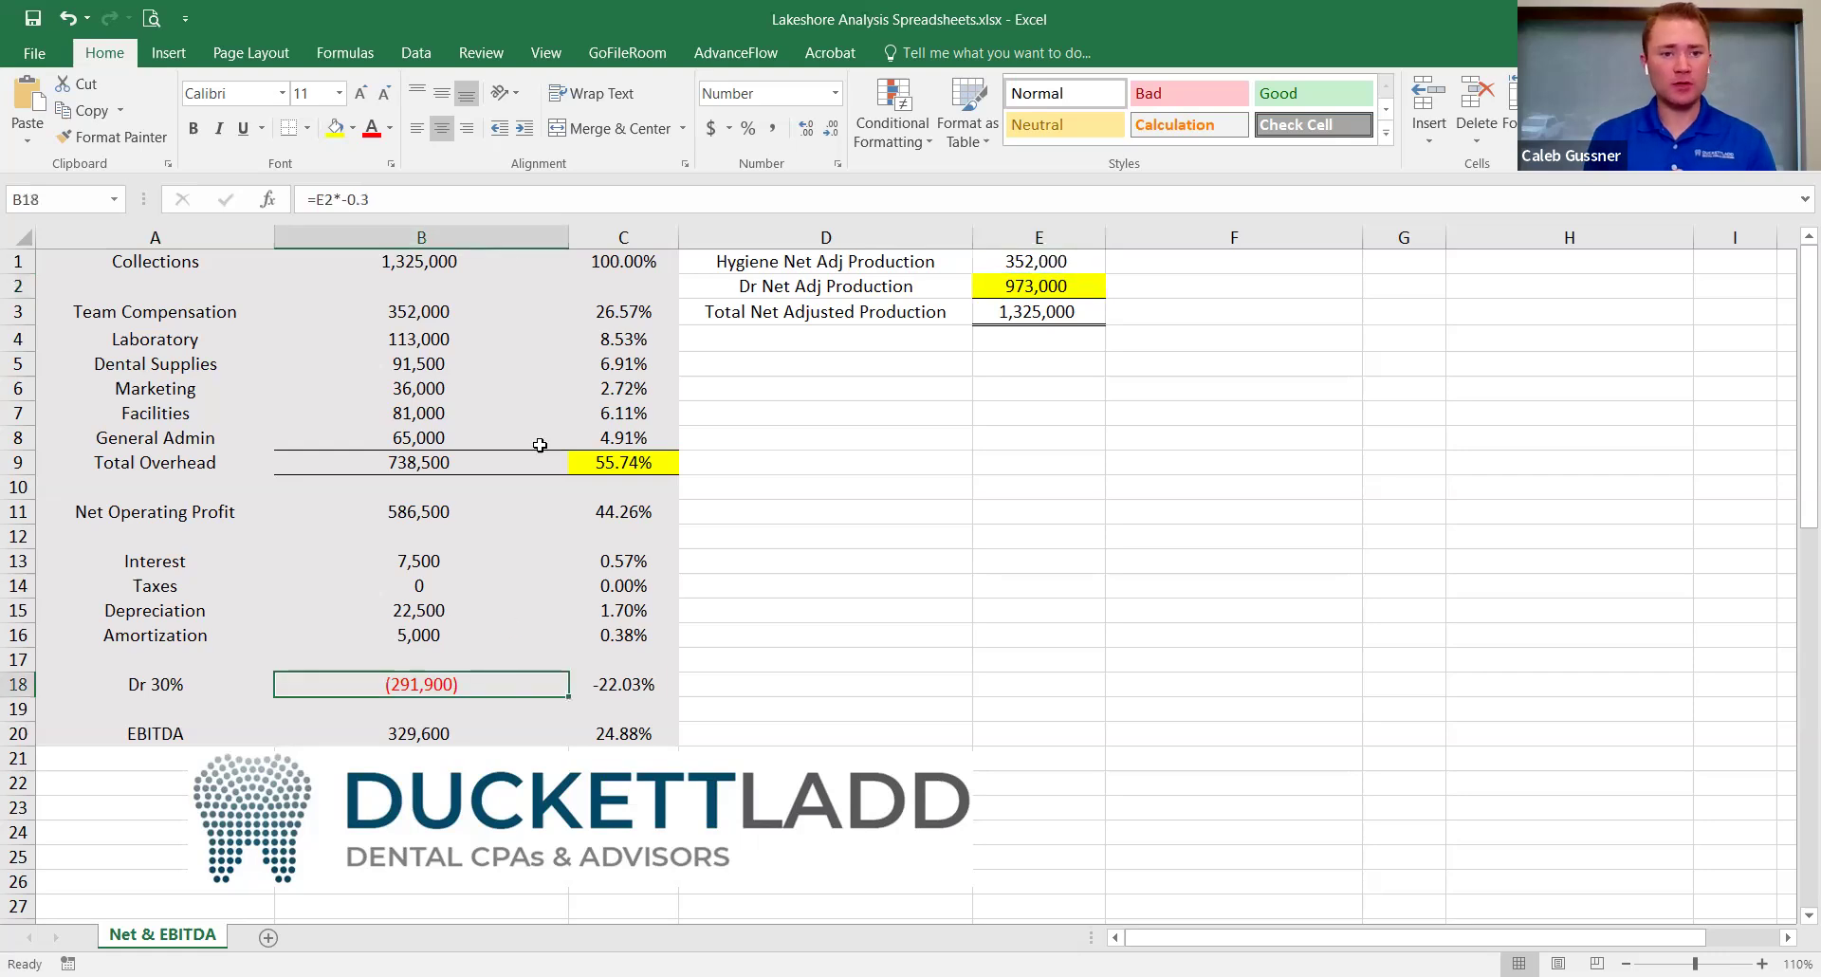
left_click(496, 202)
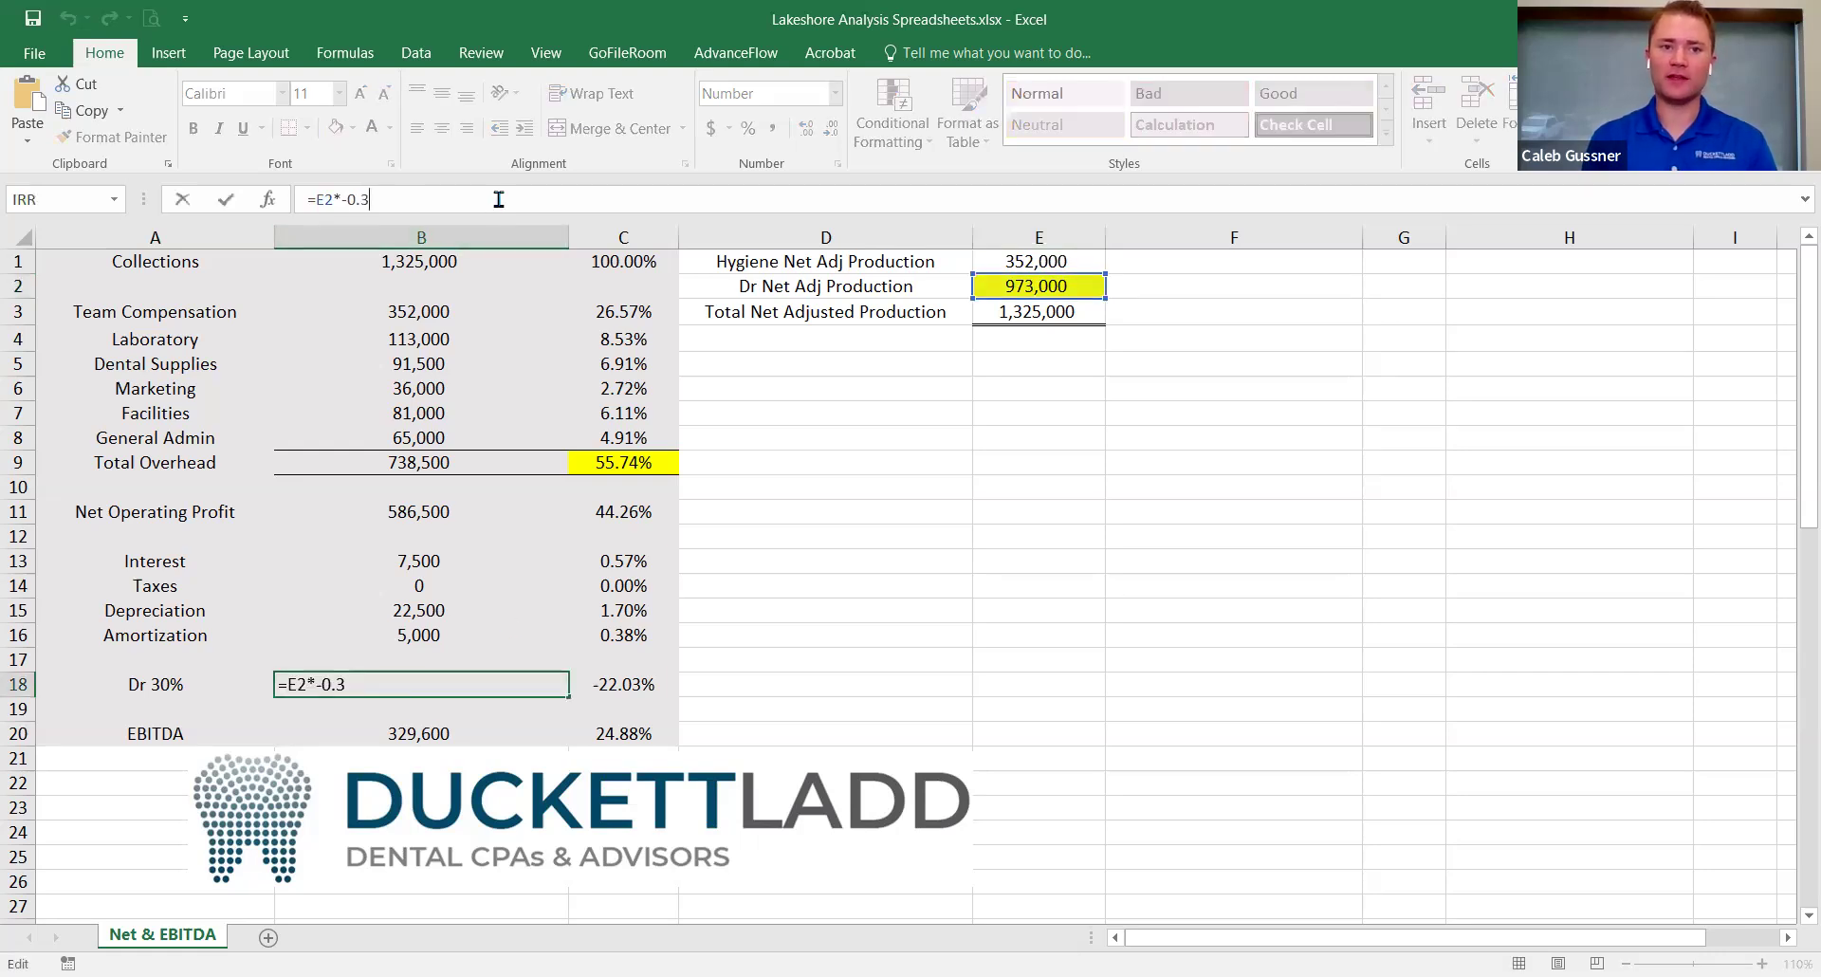
left_click(927, 627)
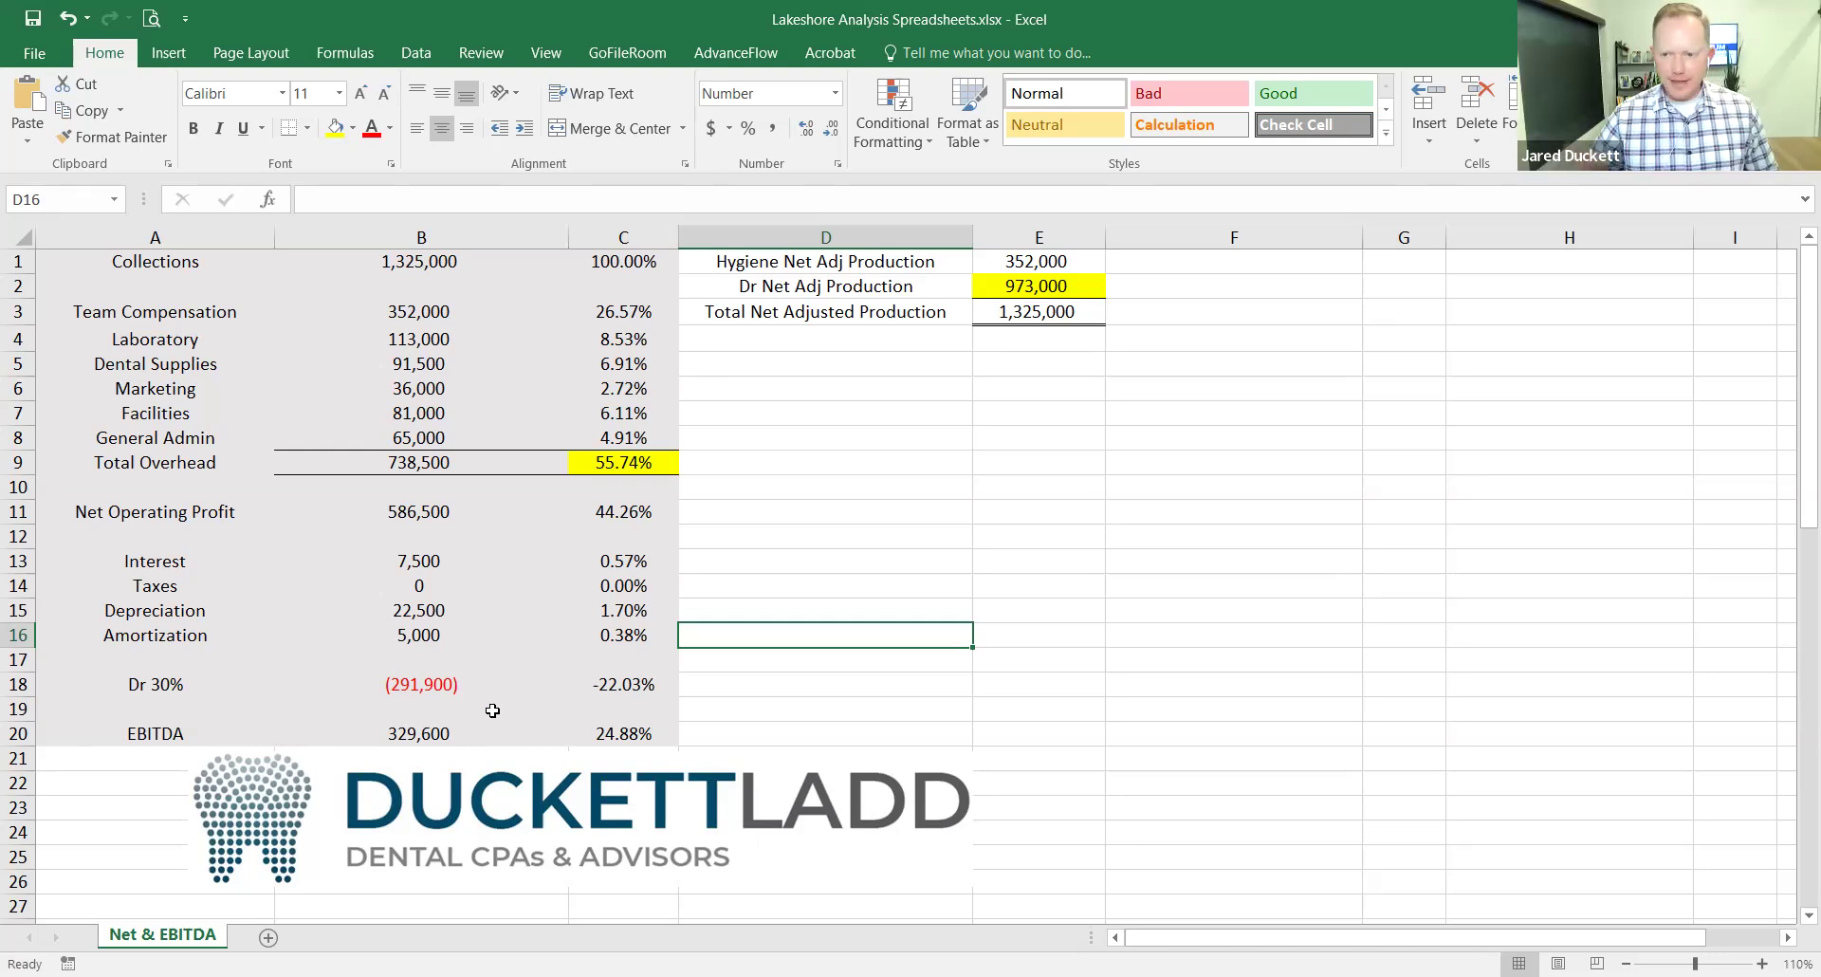
Review the Dr 30% and EBITDA formulas in column B, and highlight the EBITDA percentage in C20 in yellow.
left_click(492, 687)
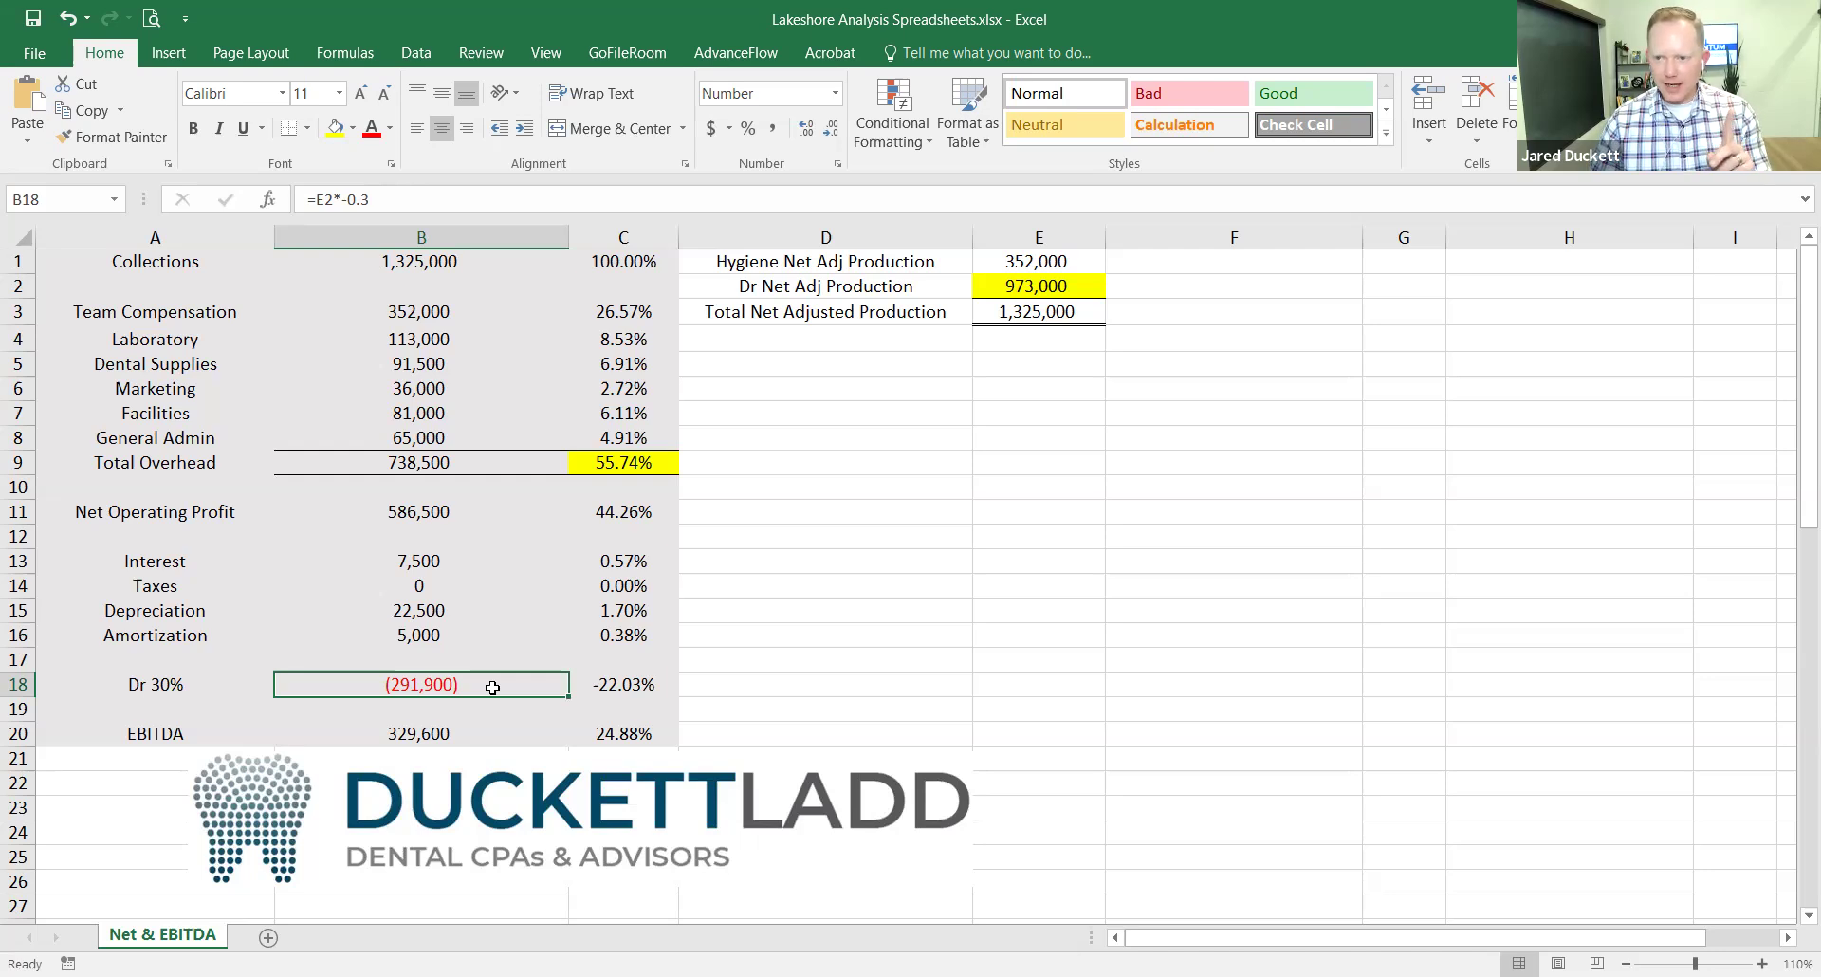
left_click(477, 737)
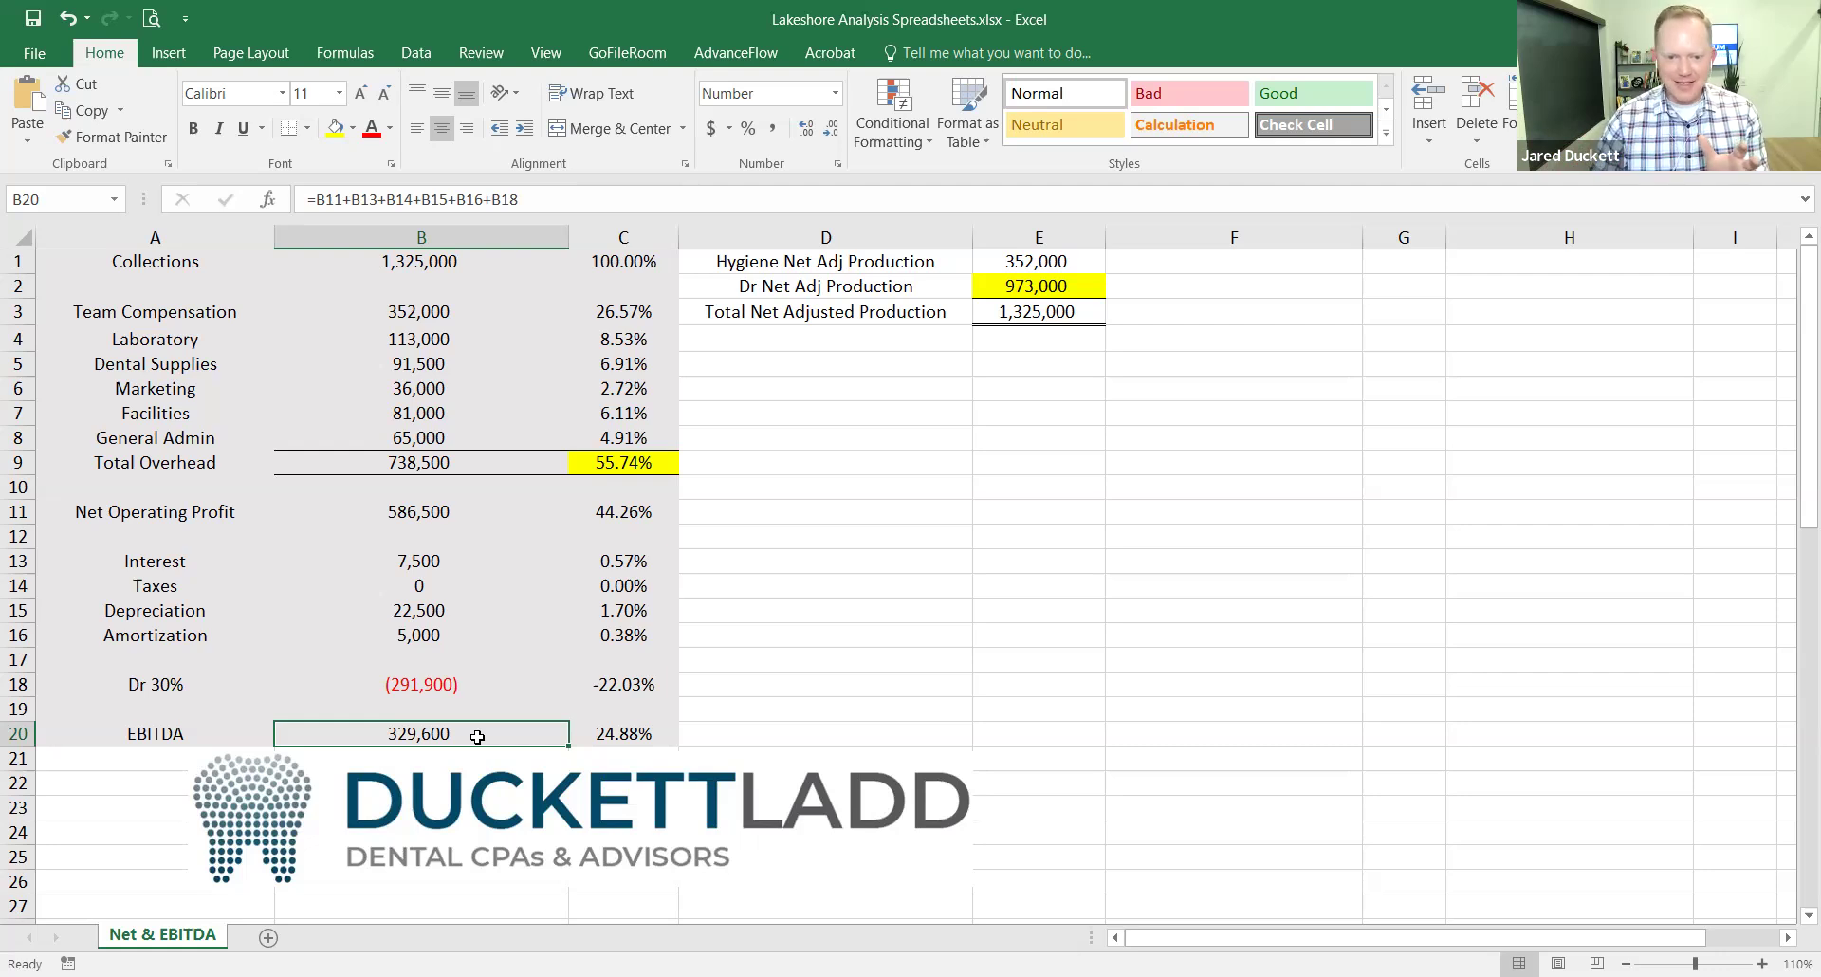
left_click(802, 731)
left_click(515, 731)
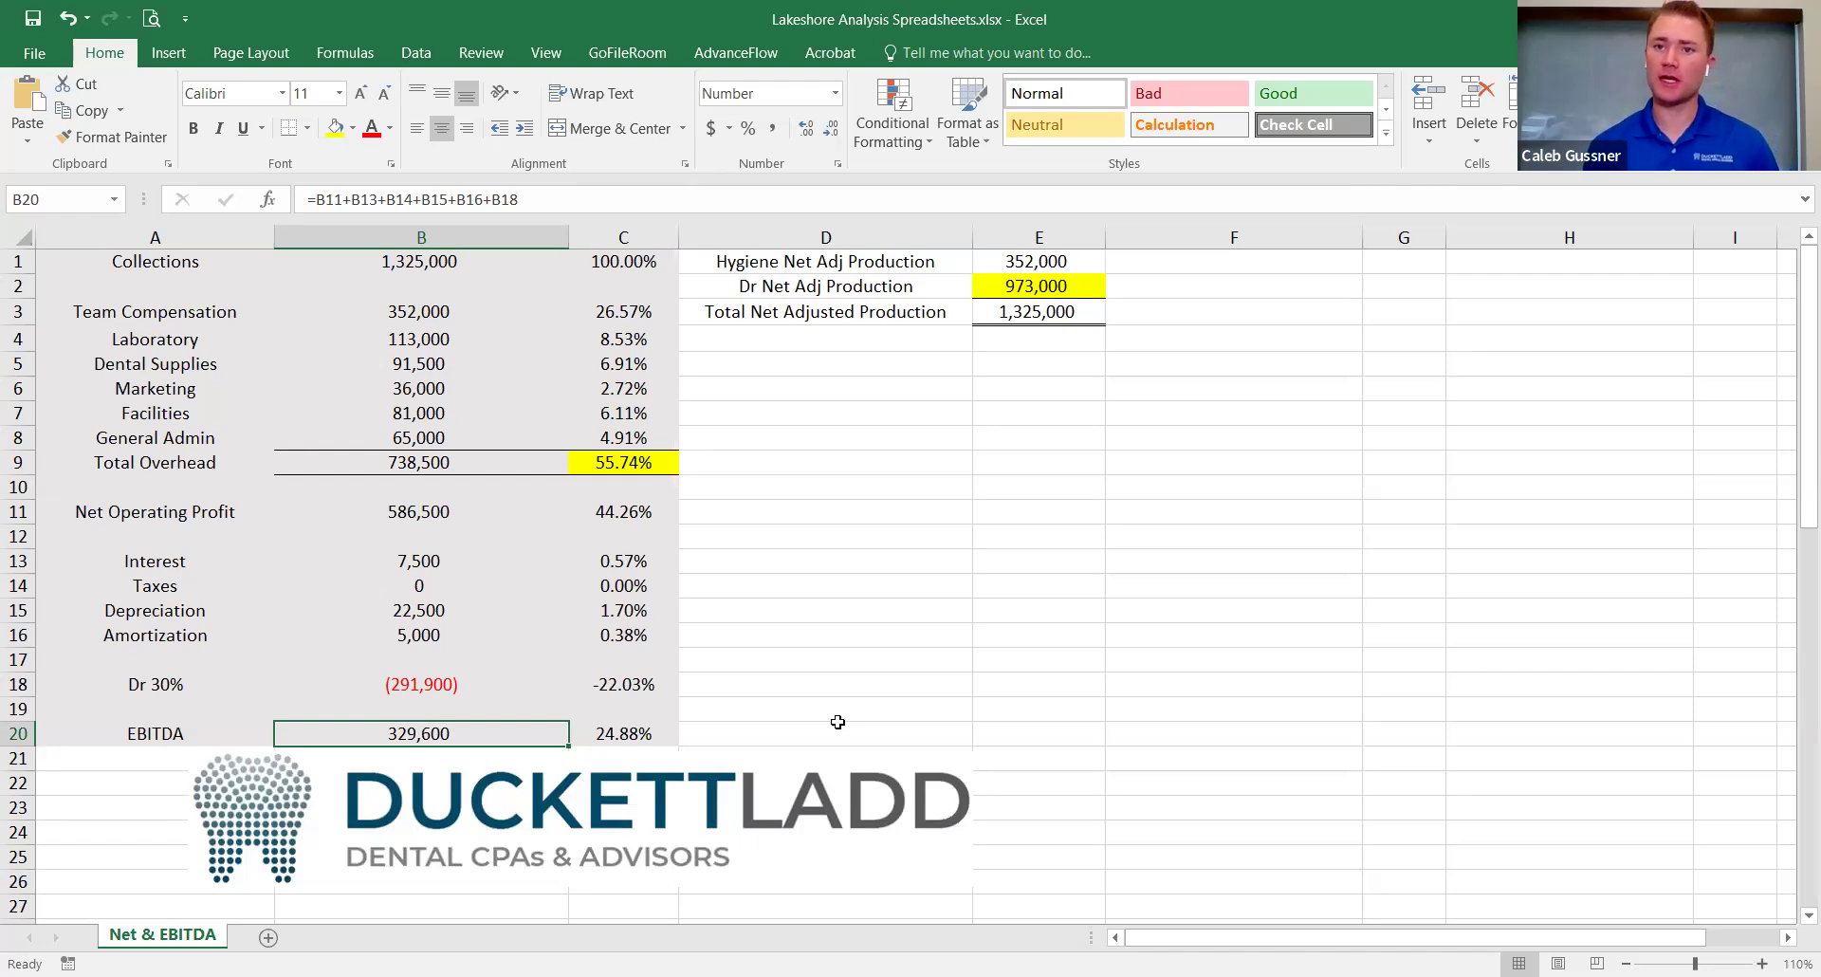
left_click(643, 735)
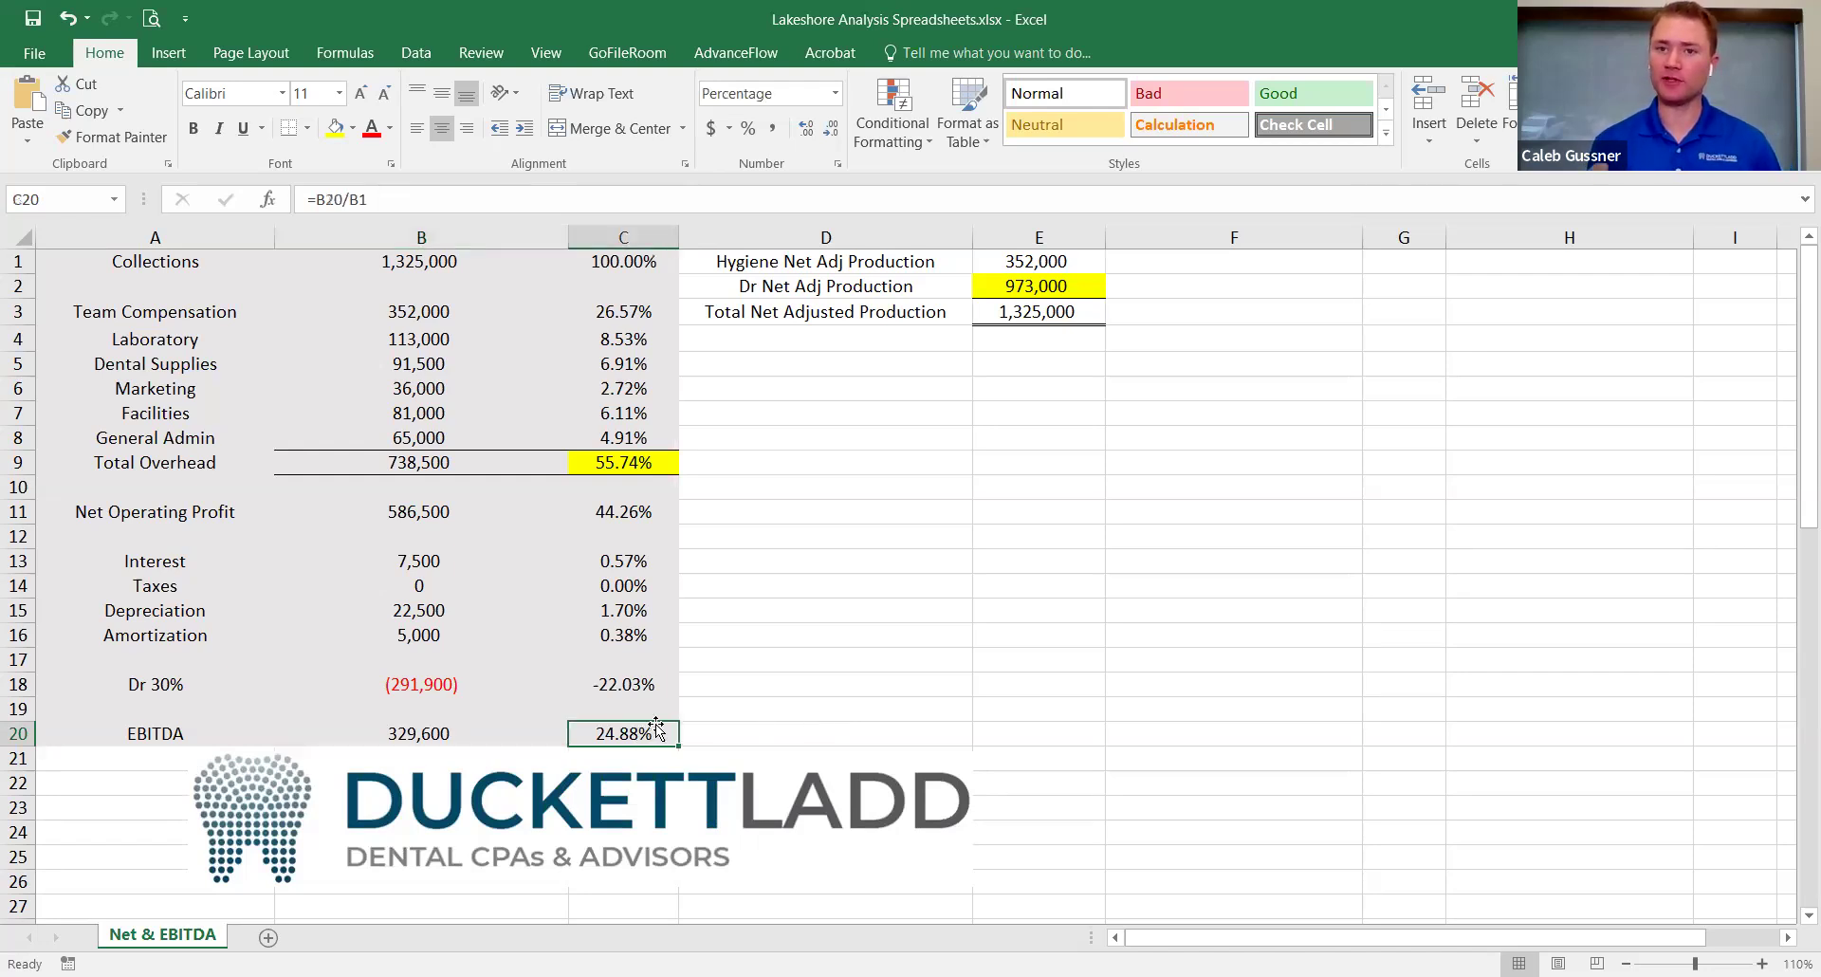
left_click(334, 129)
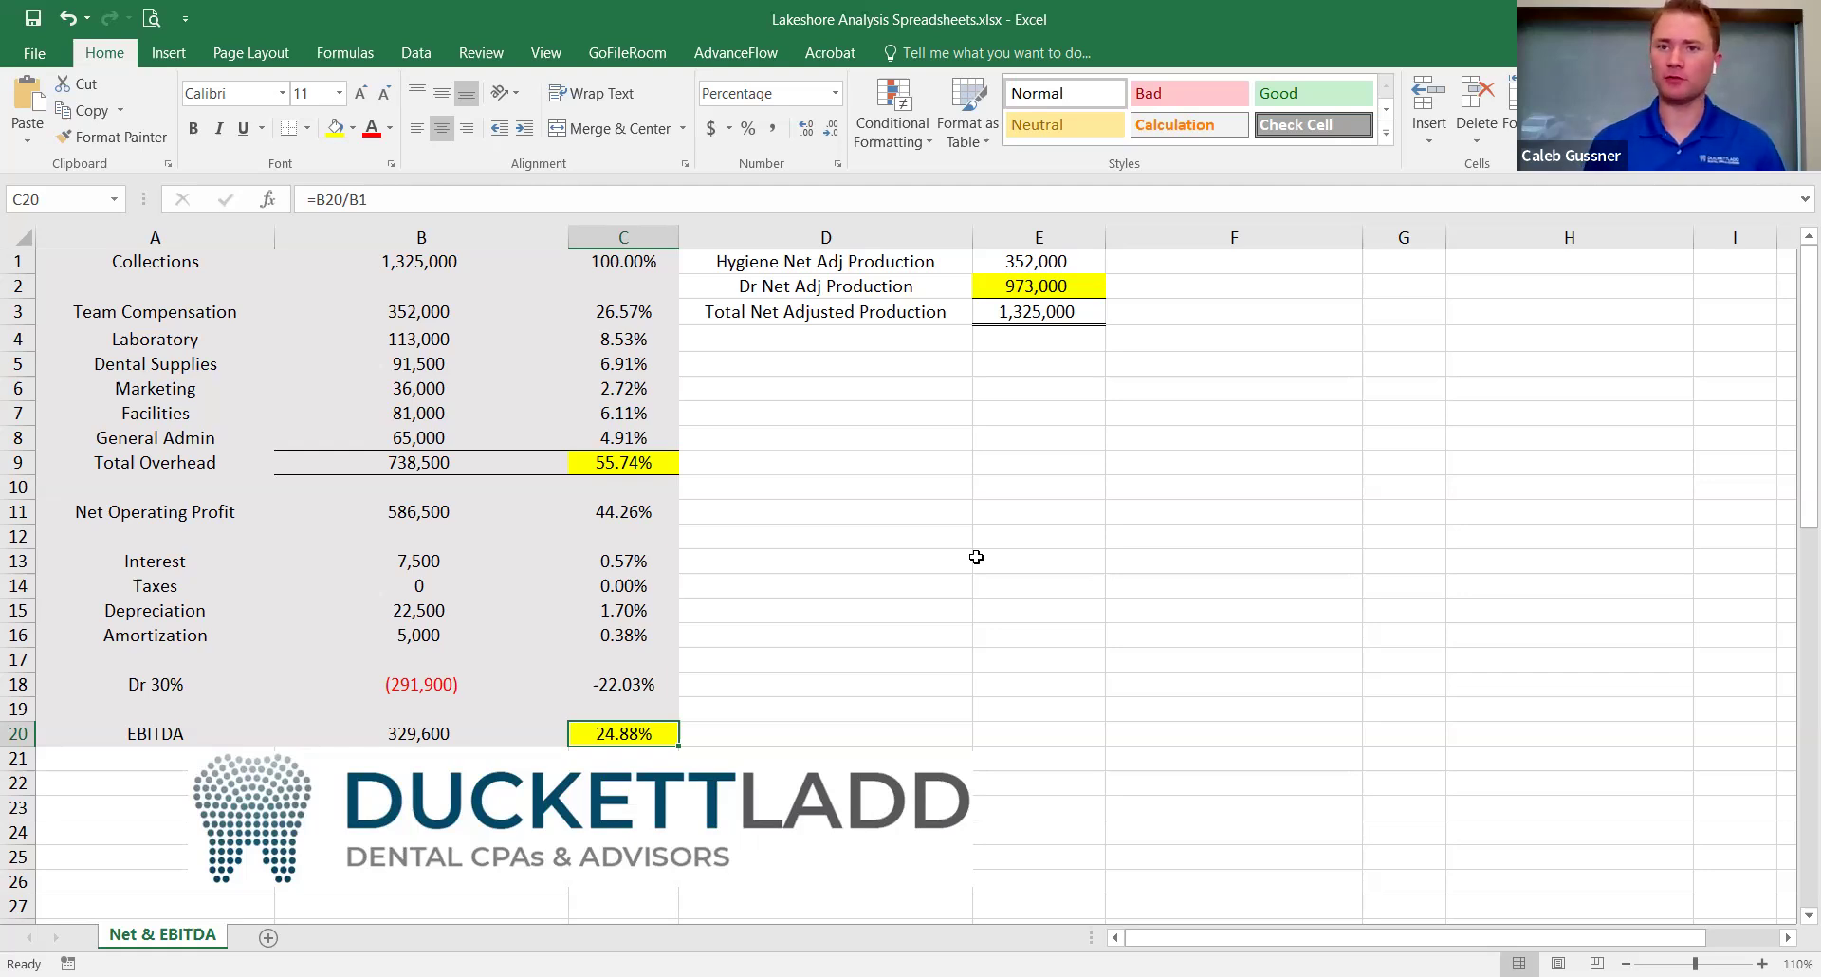
Enter the formula =B20*5.75 in cell D20 to estimate the practice value from EBITDA.
left_click(919, 732)
type("=")
left_click(494, 731)
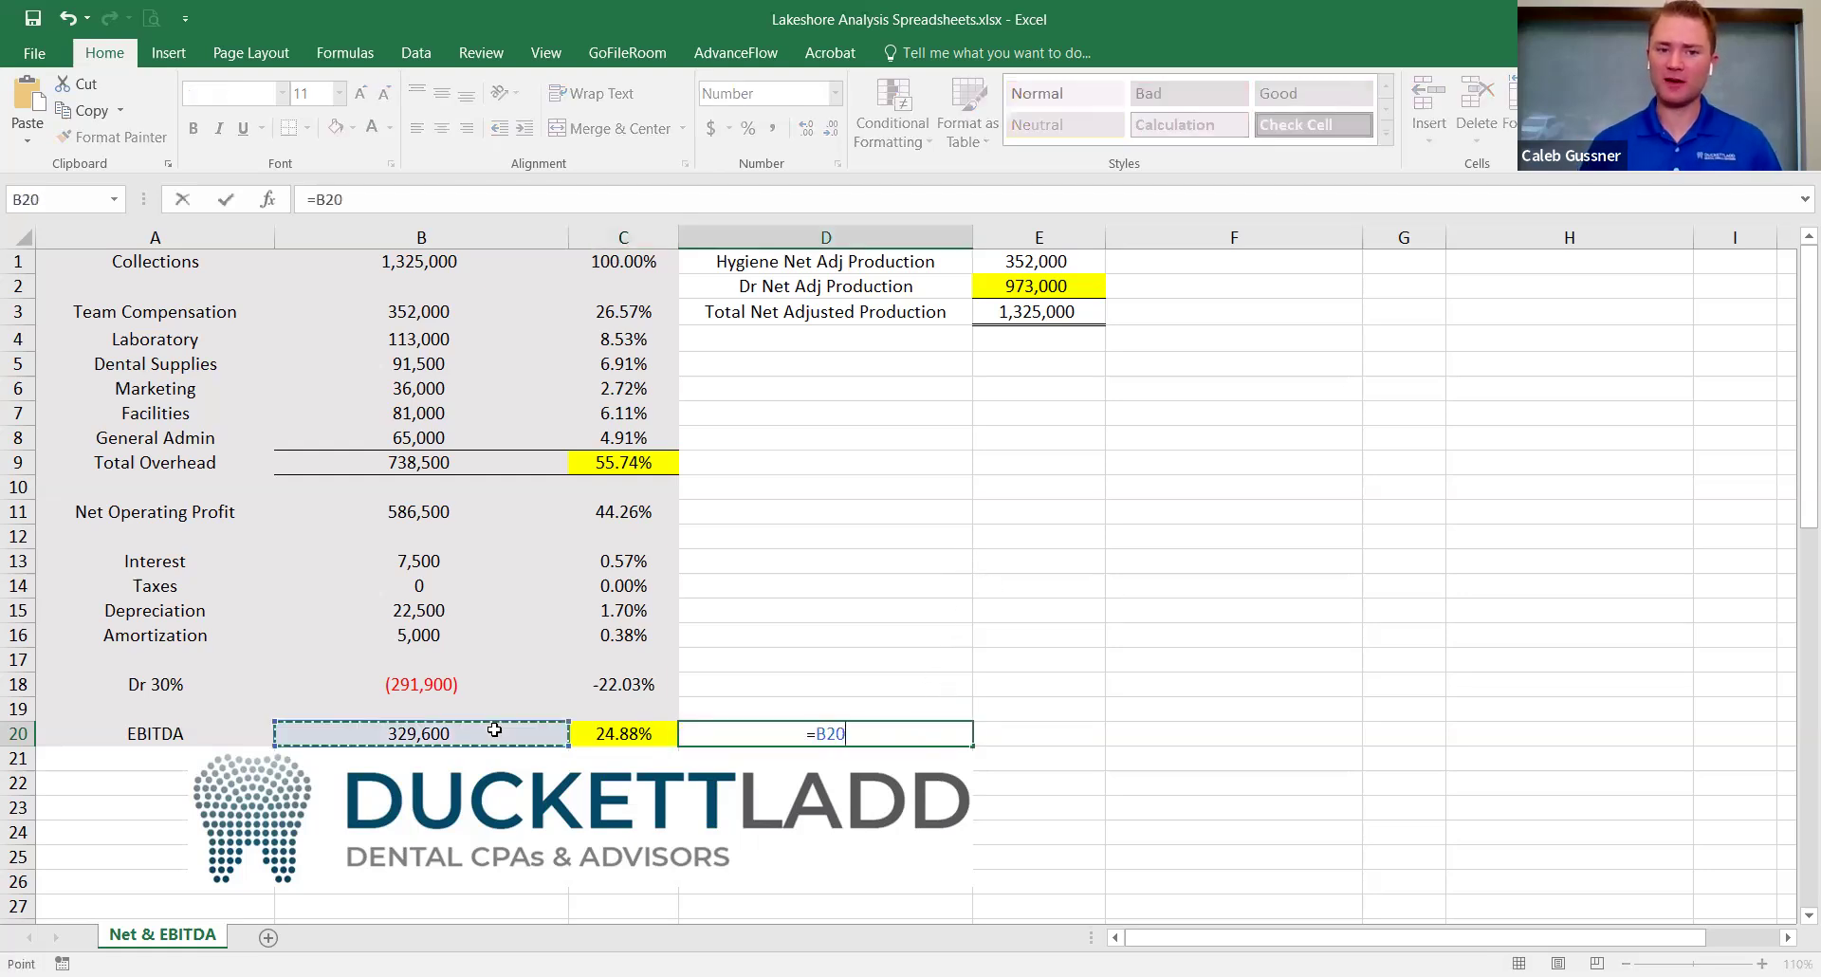
type("5.75")
key("BackSpace")
key("BackSpace")
key("BackSpace")
key("BackSpace")
type("*5.75")
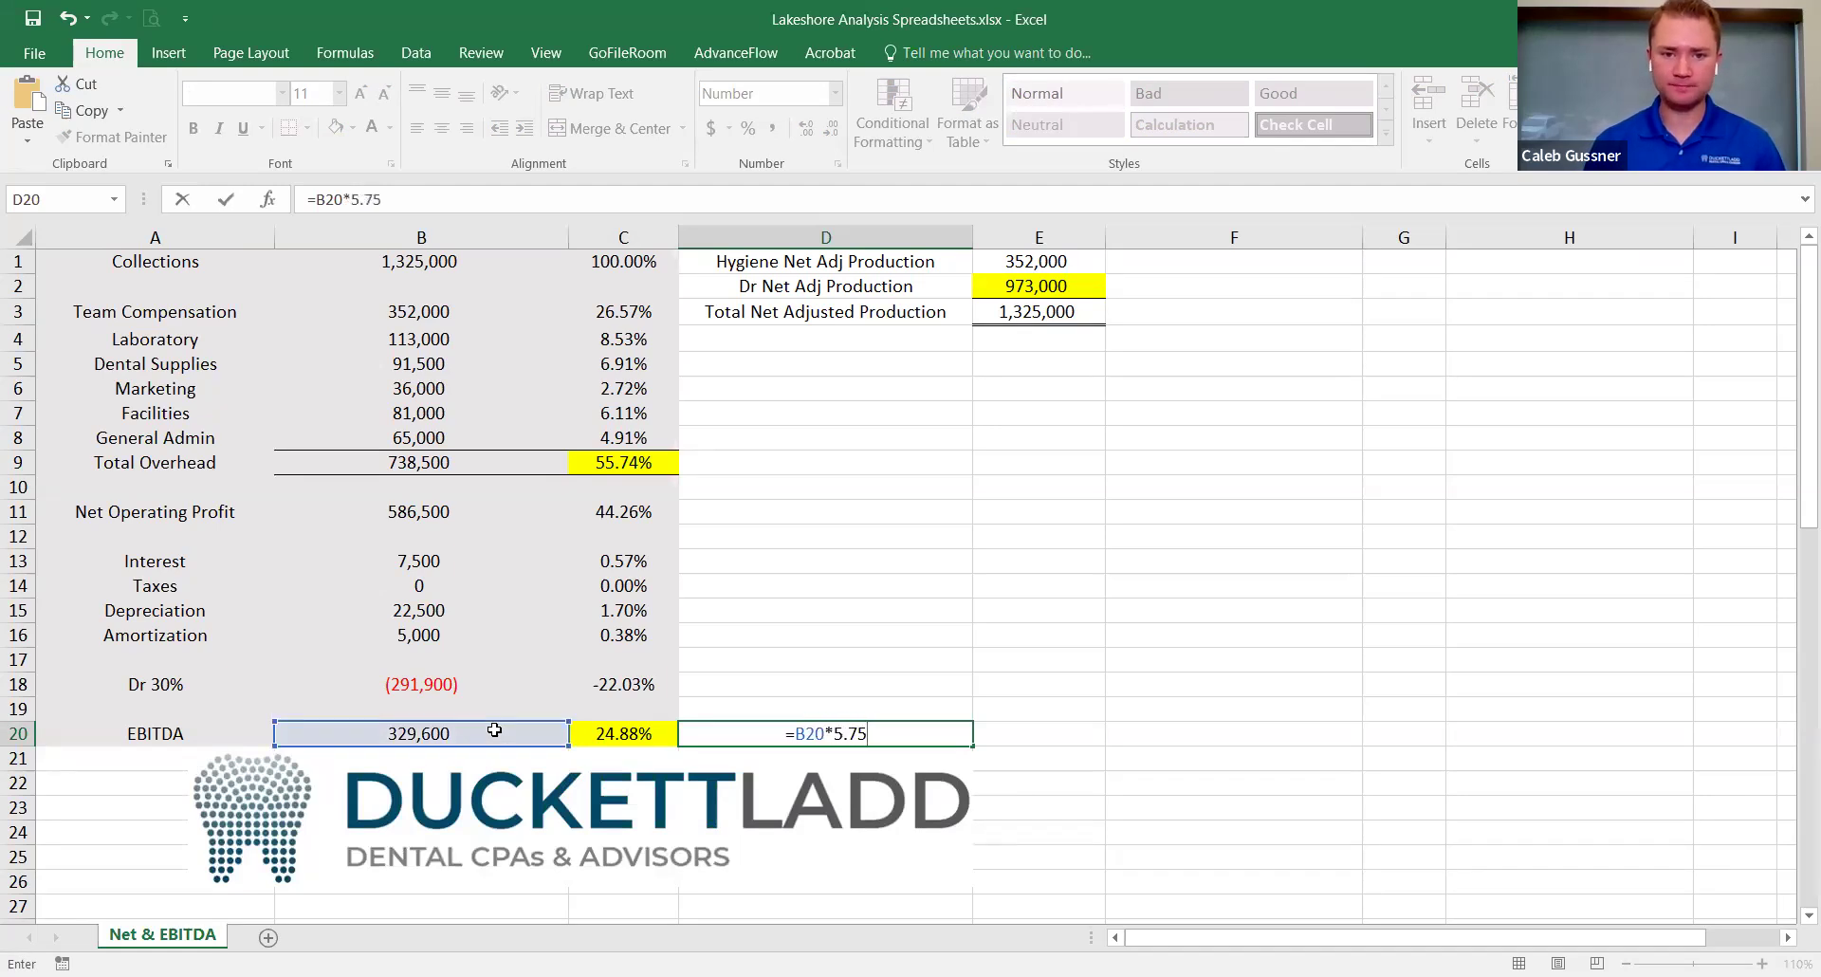
key("Return")
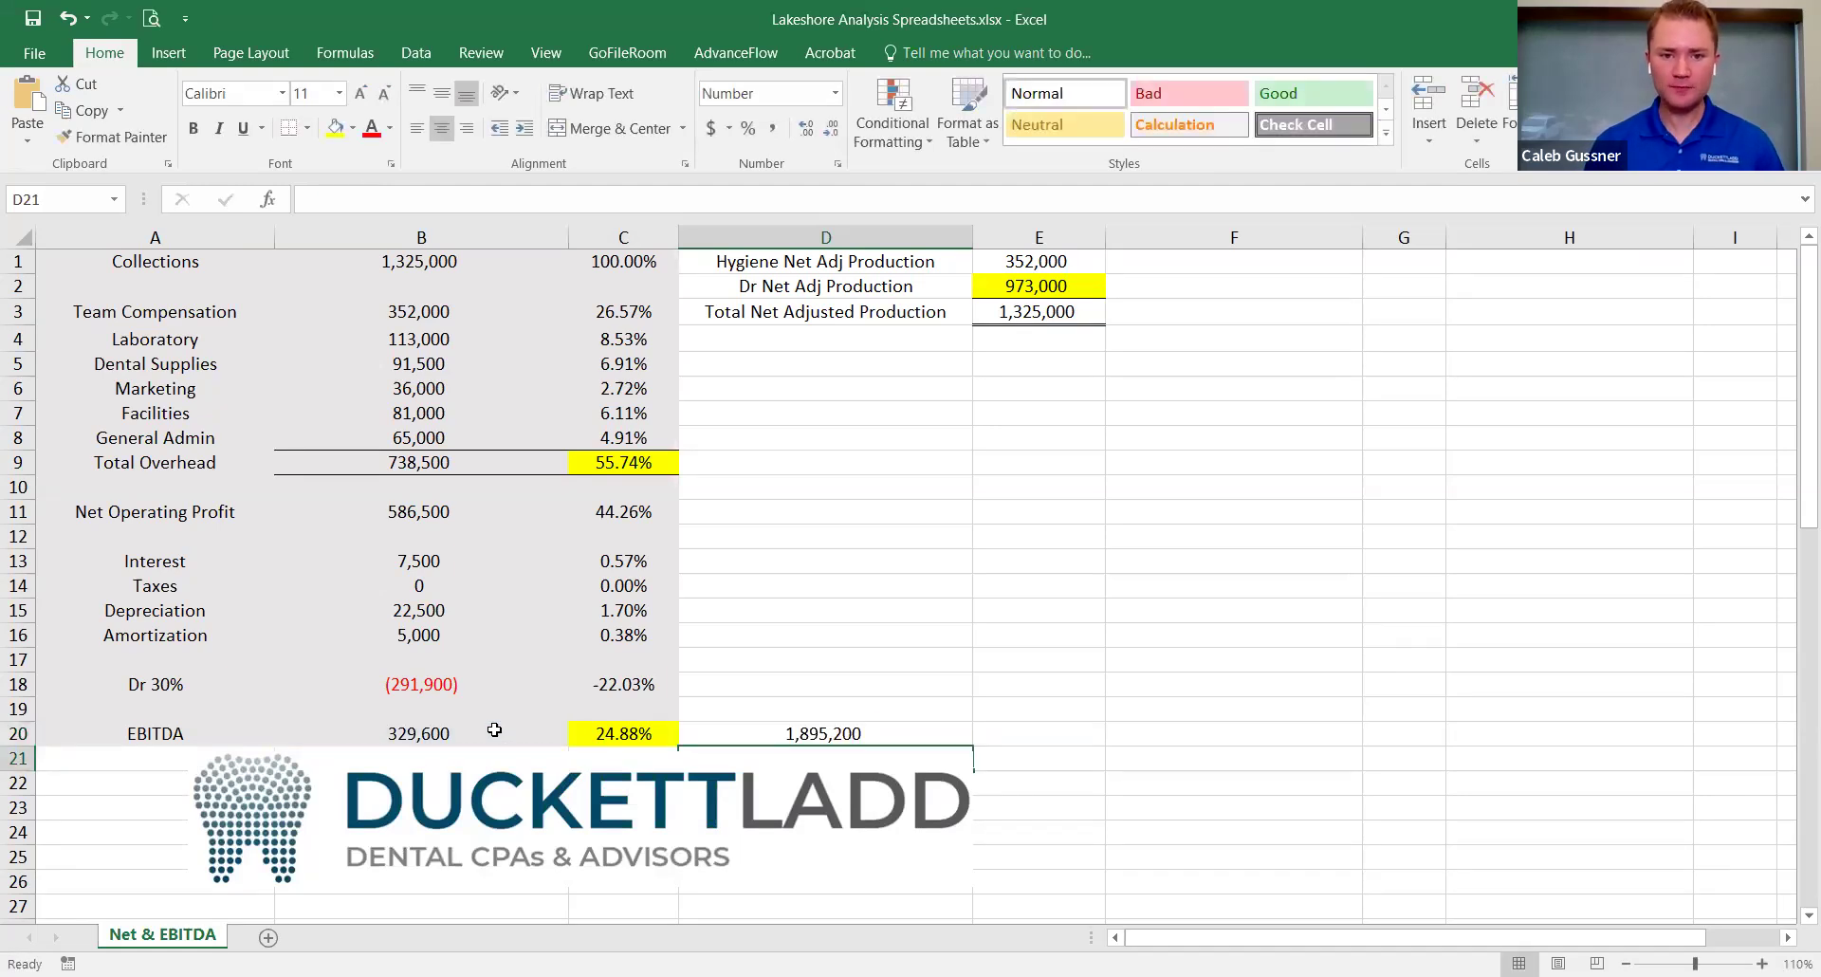
Review the valuation formula in D20, the EBITDA amount in B20 and the Total Overhead percentage in C9.
left_click(916, 685)
left_click(915, 737)
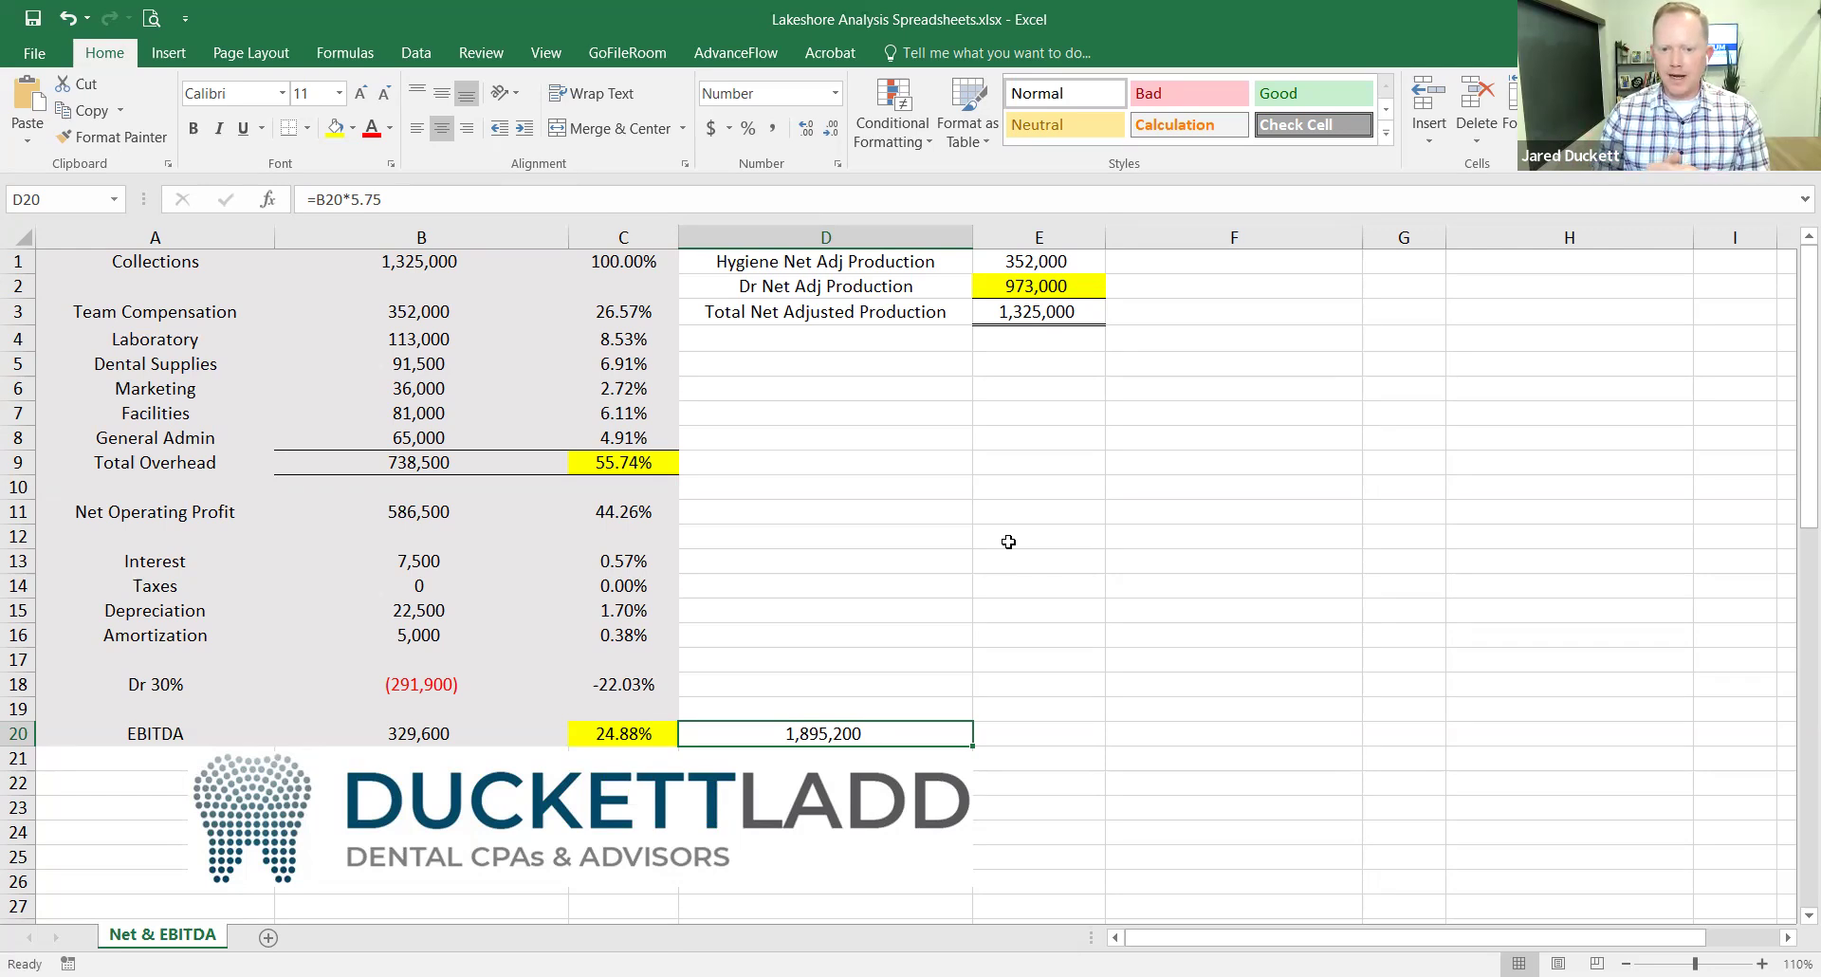
left_click(851, 566)
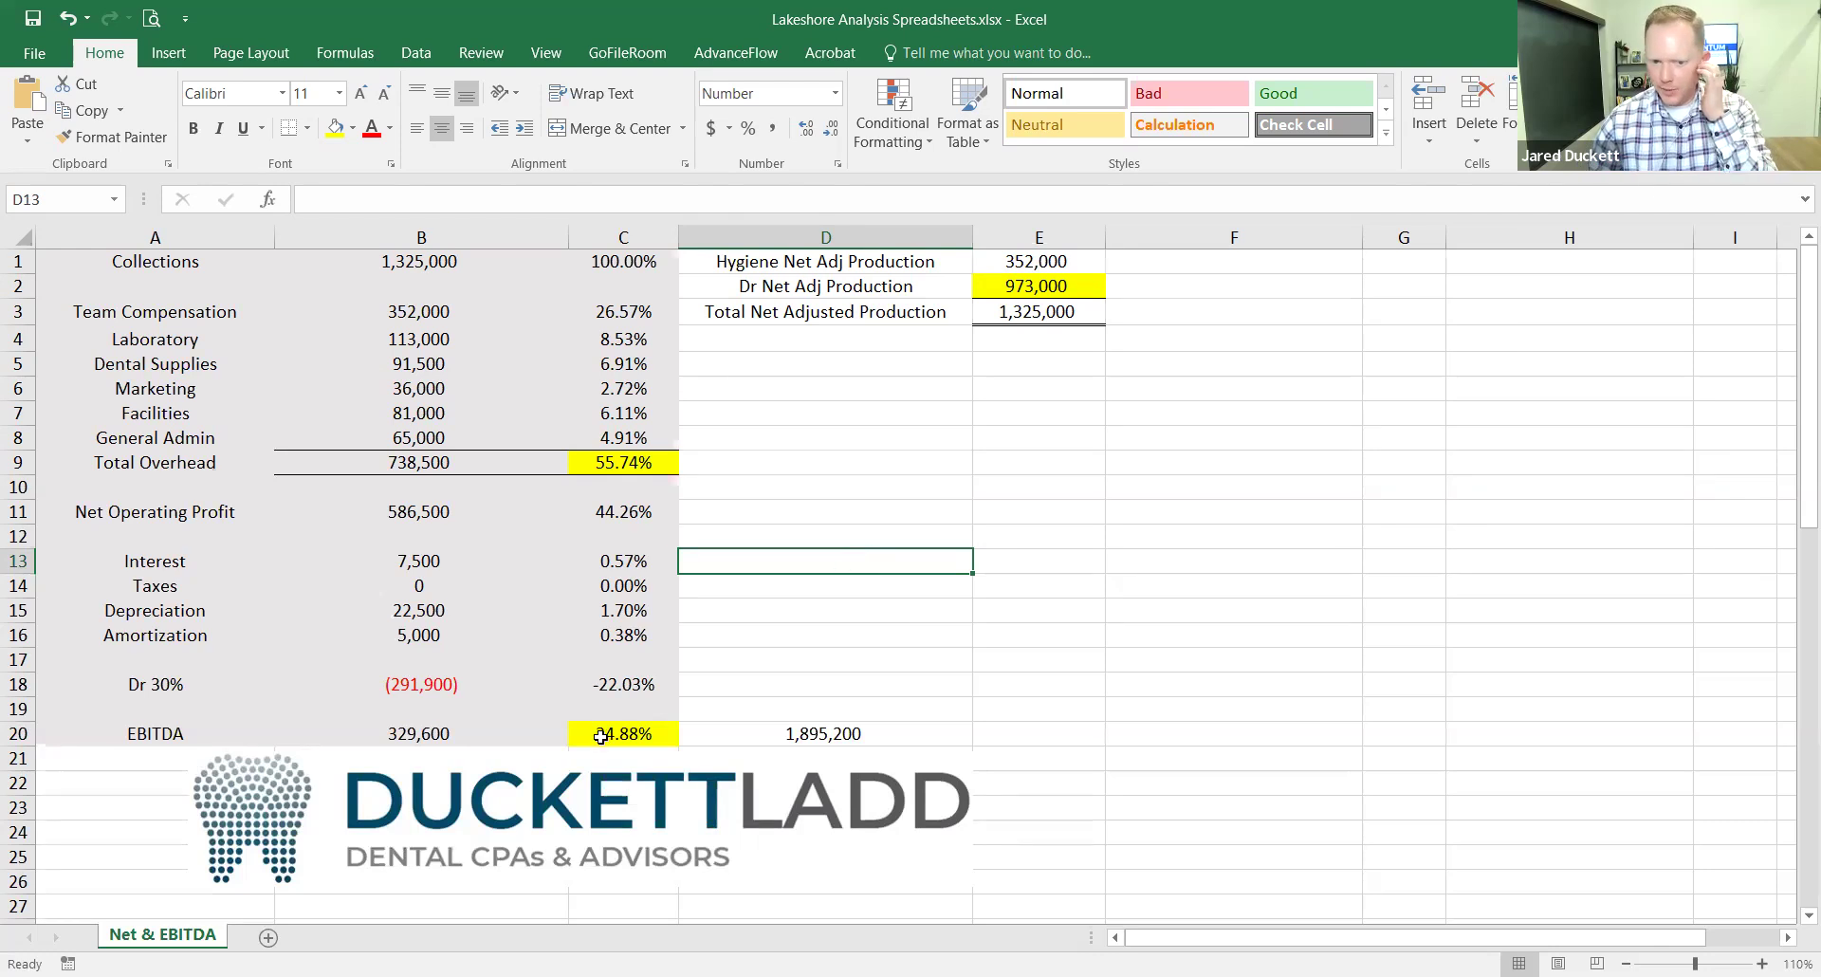
left_click(523, 732)
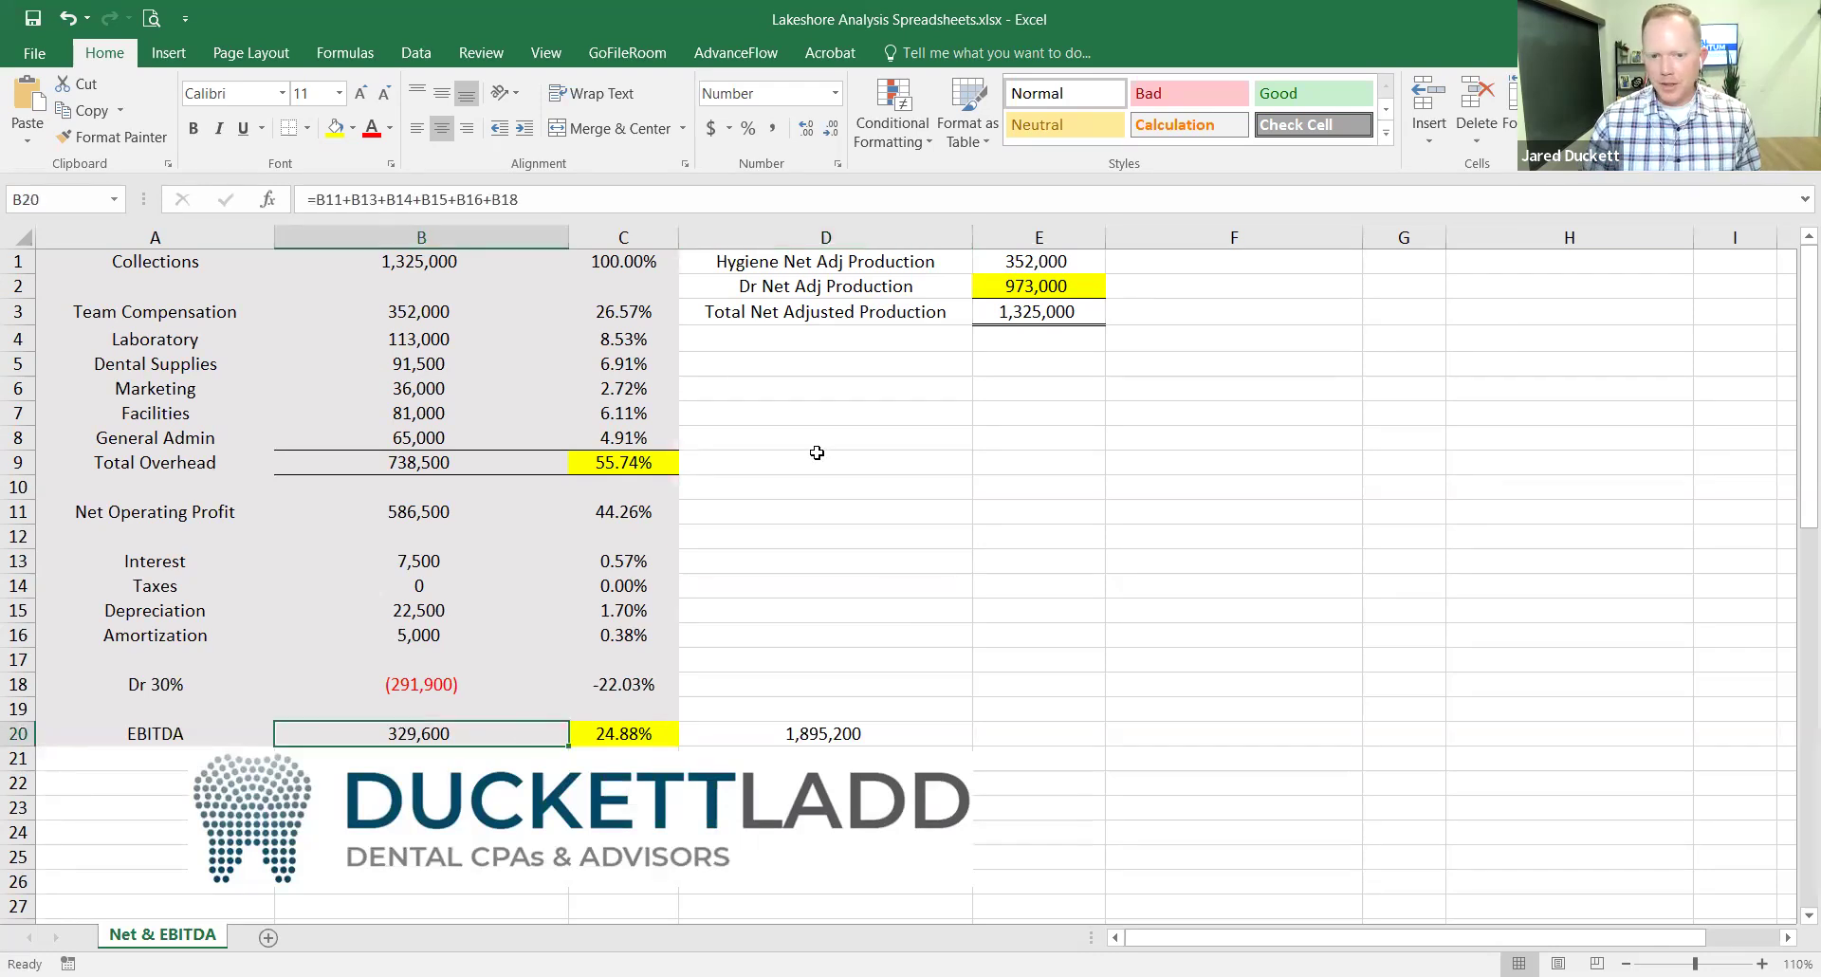
left_click(671, 464)
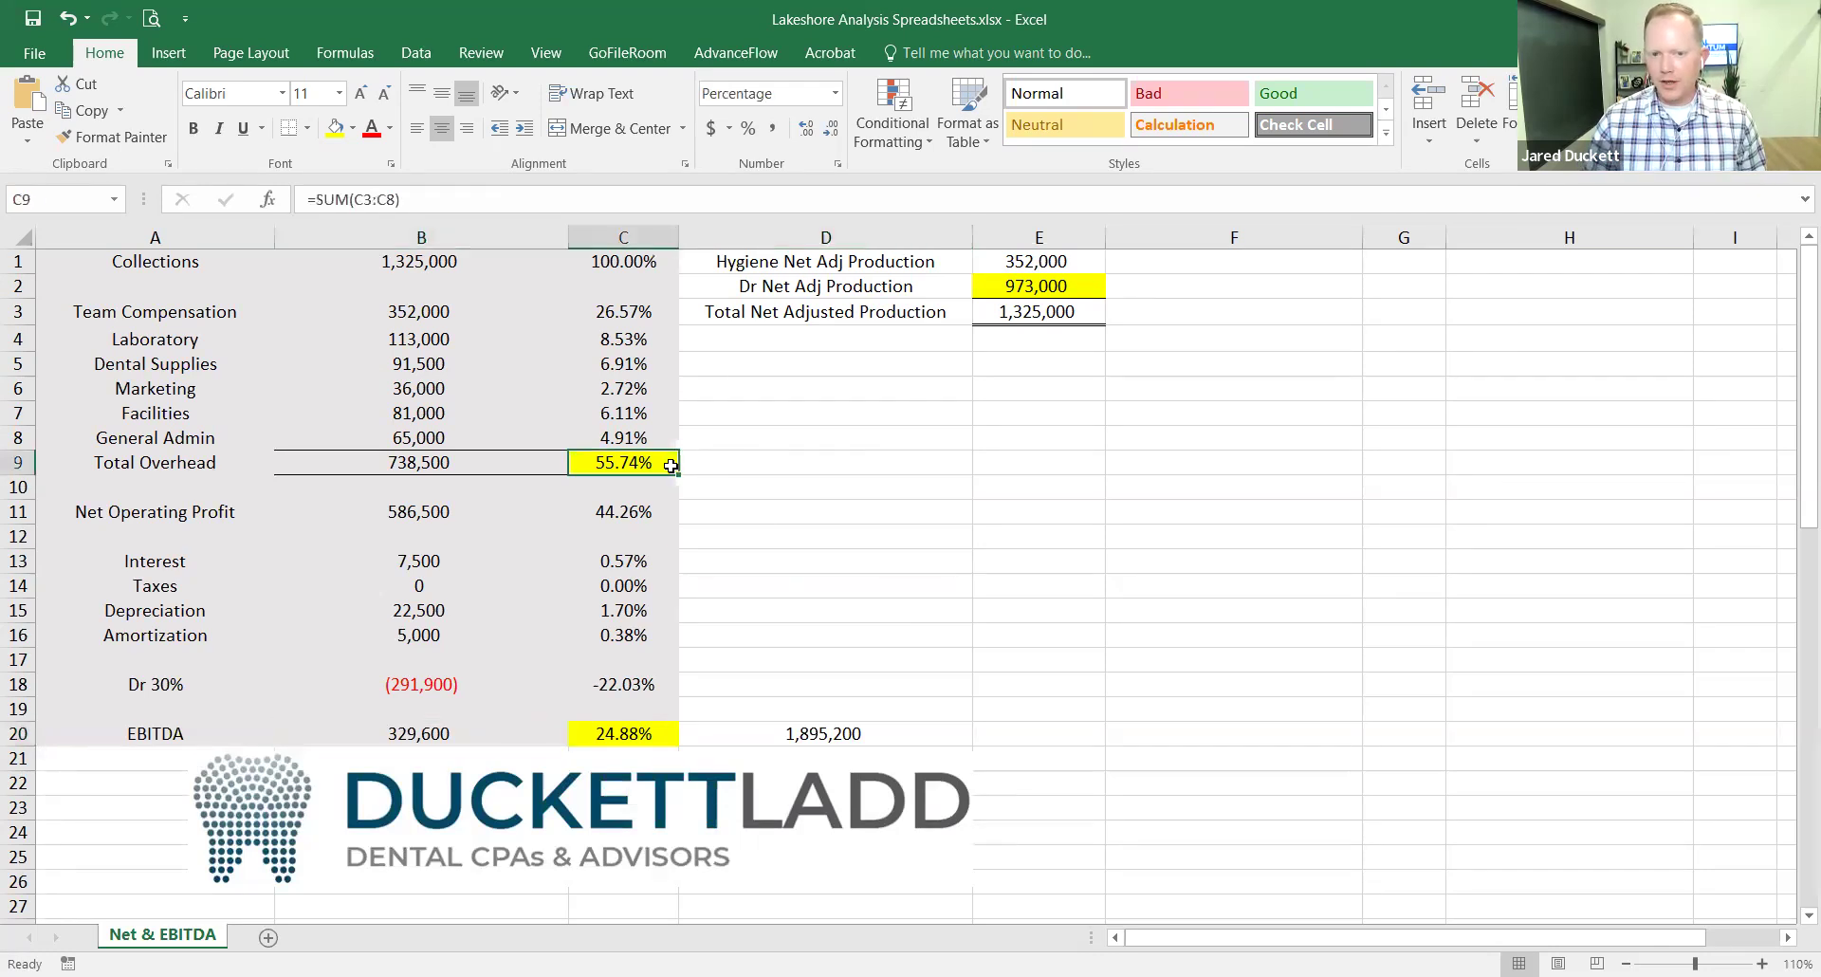
left_click(909, 587)
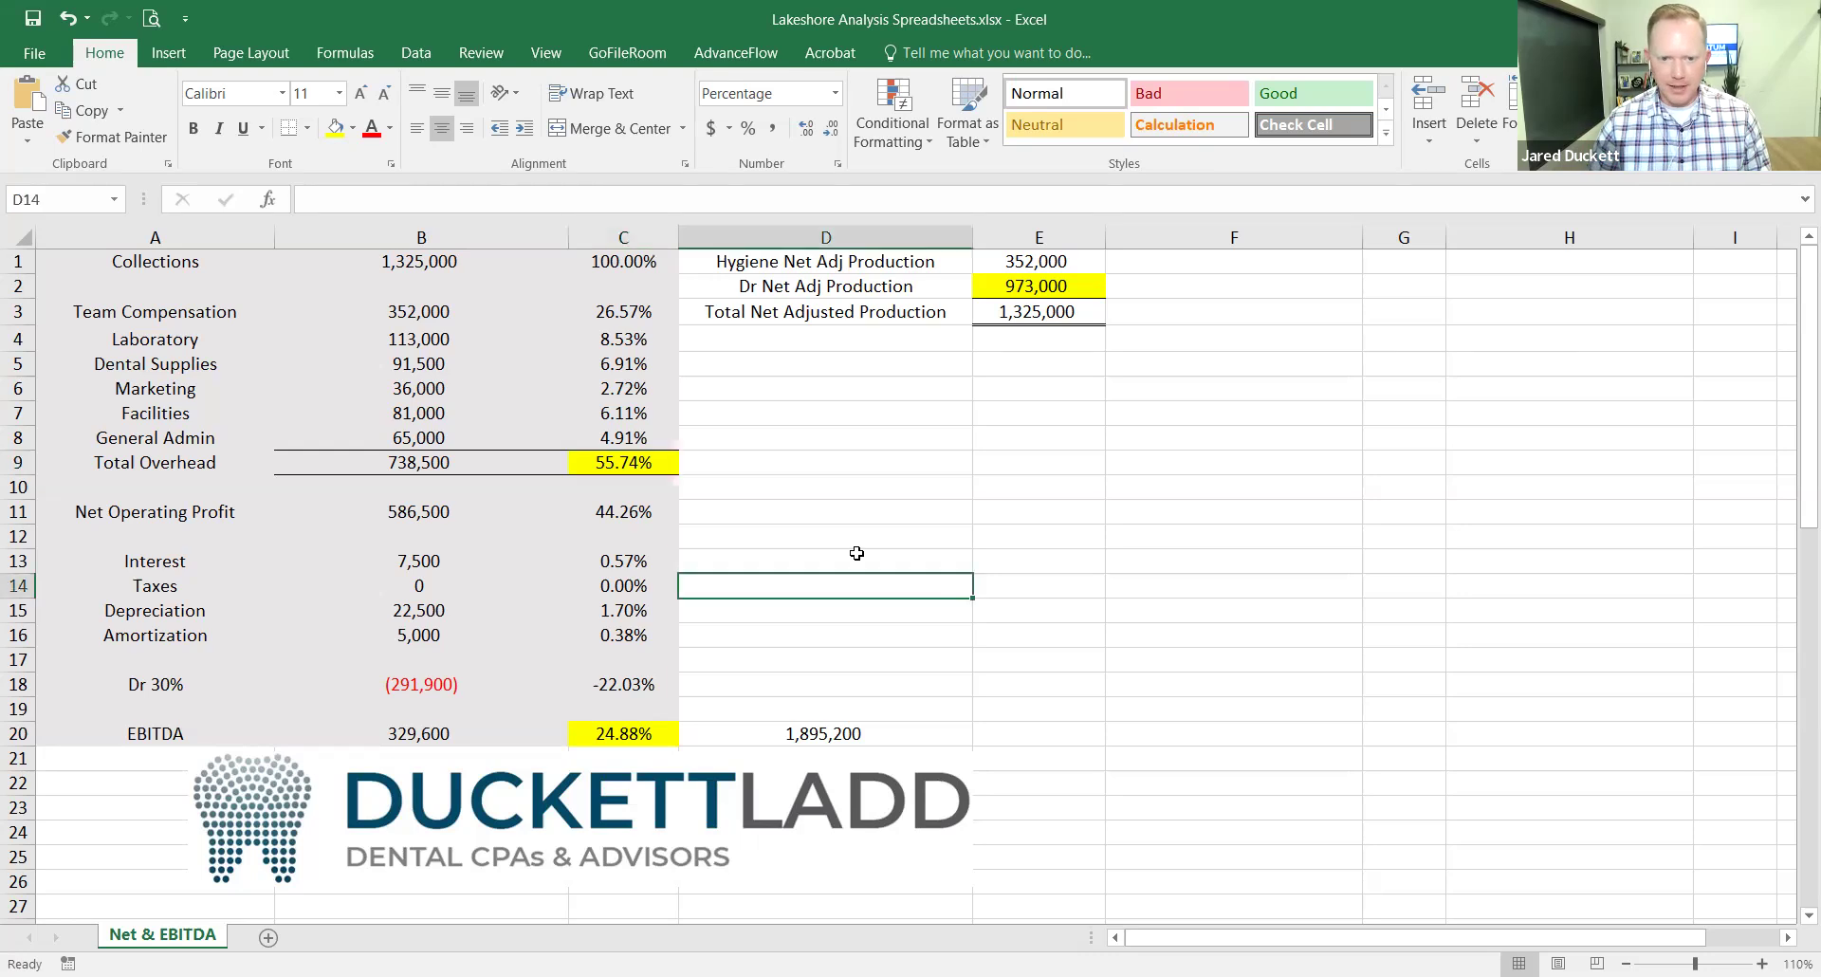
Set Team Compensation in B3 to 401000 and check its percentage of collections in C3.
left_click(507, 310)
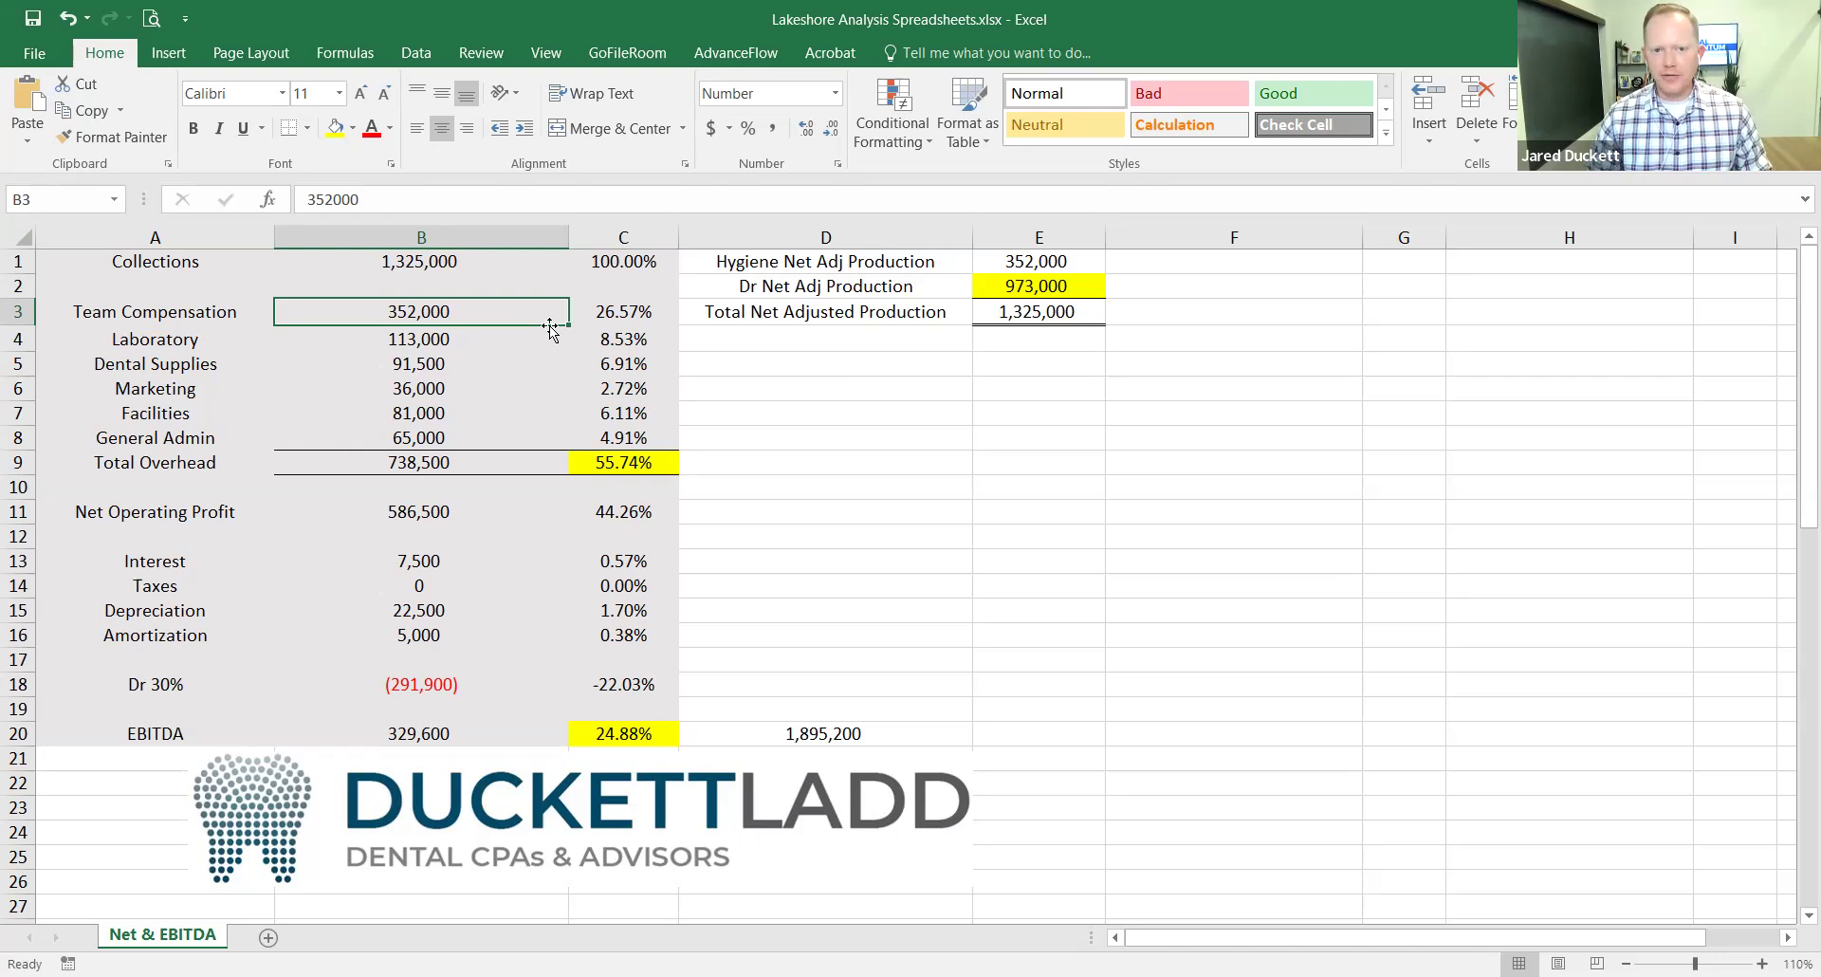
type("401000")
key("Return")
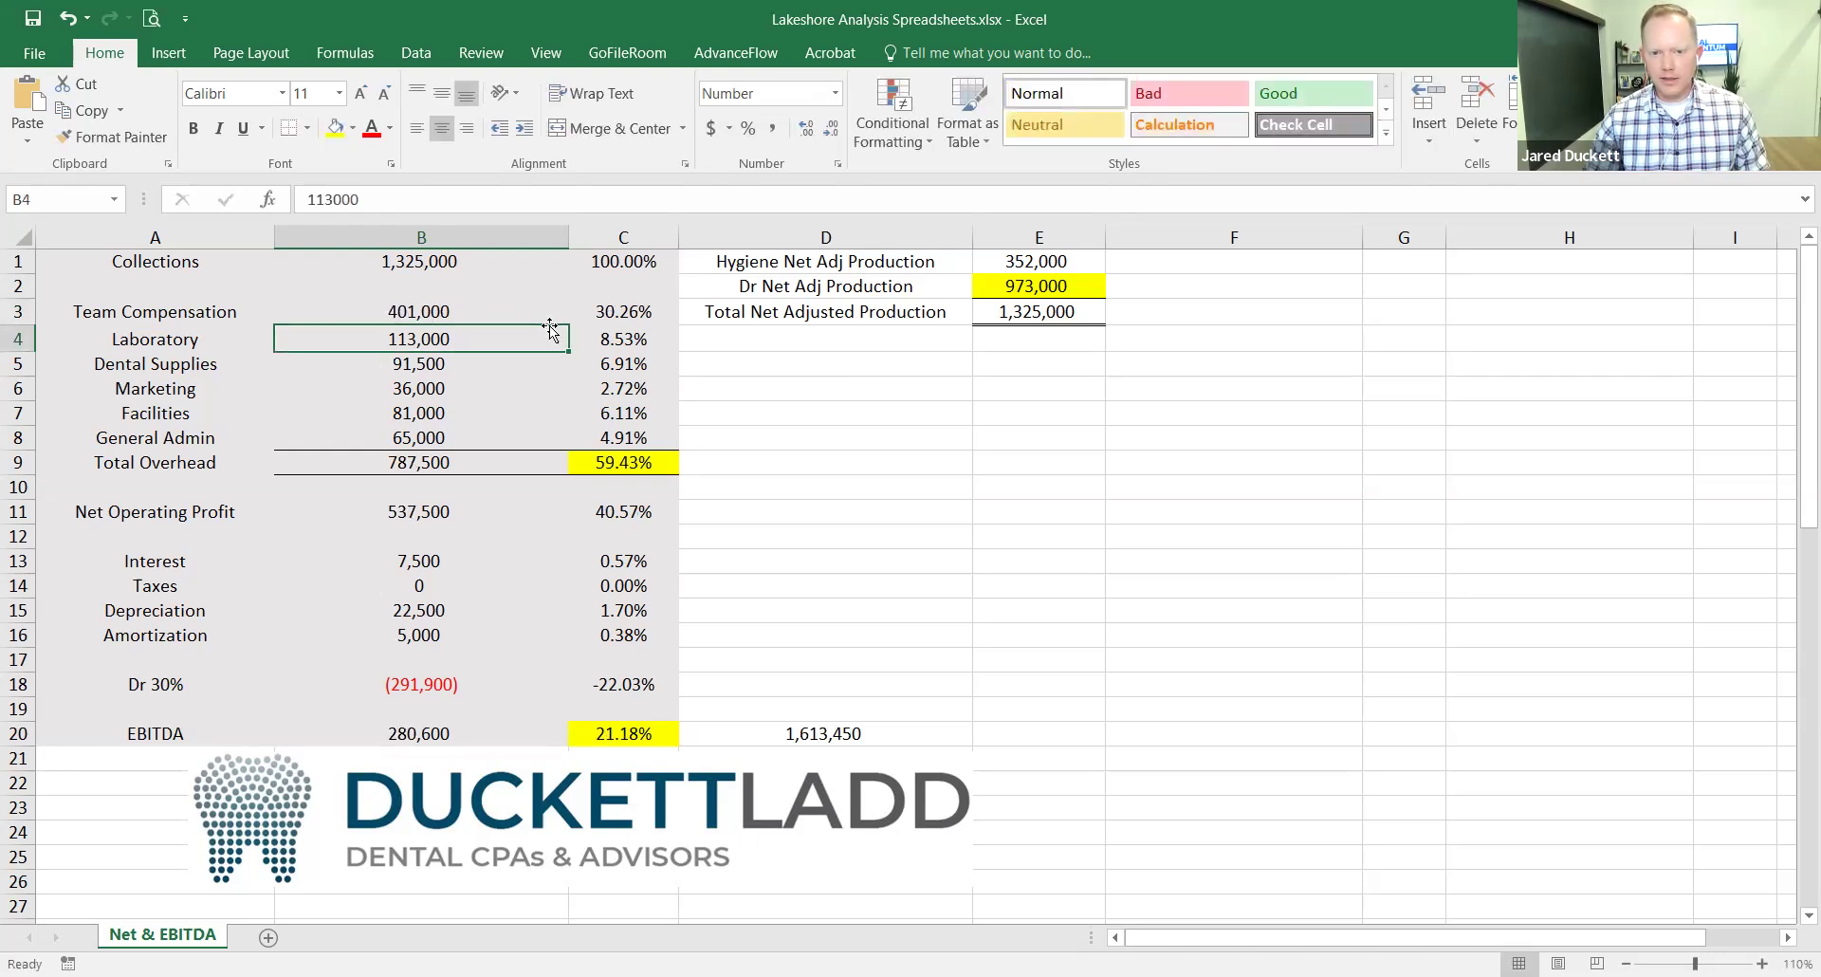
left_click(644, 315)
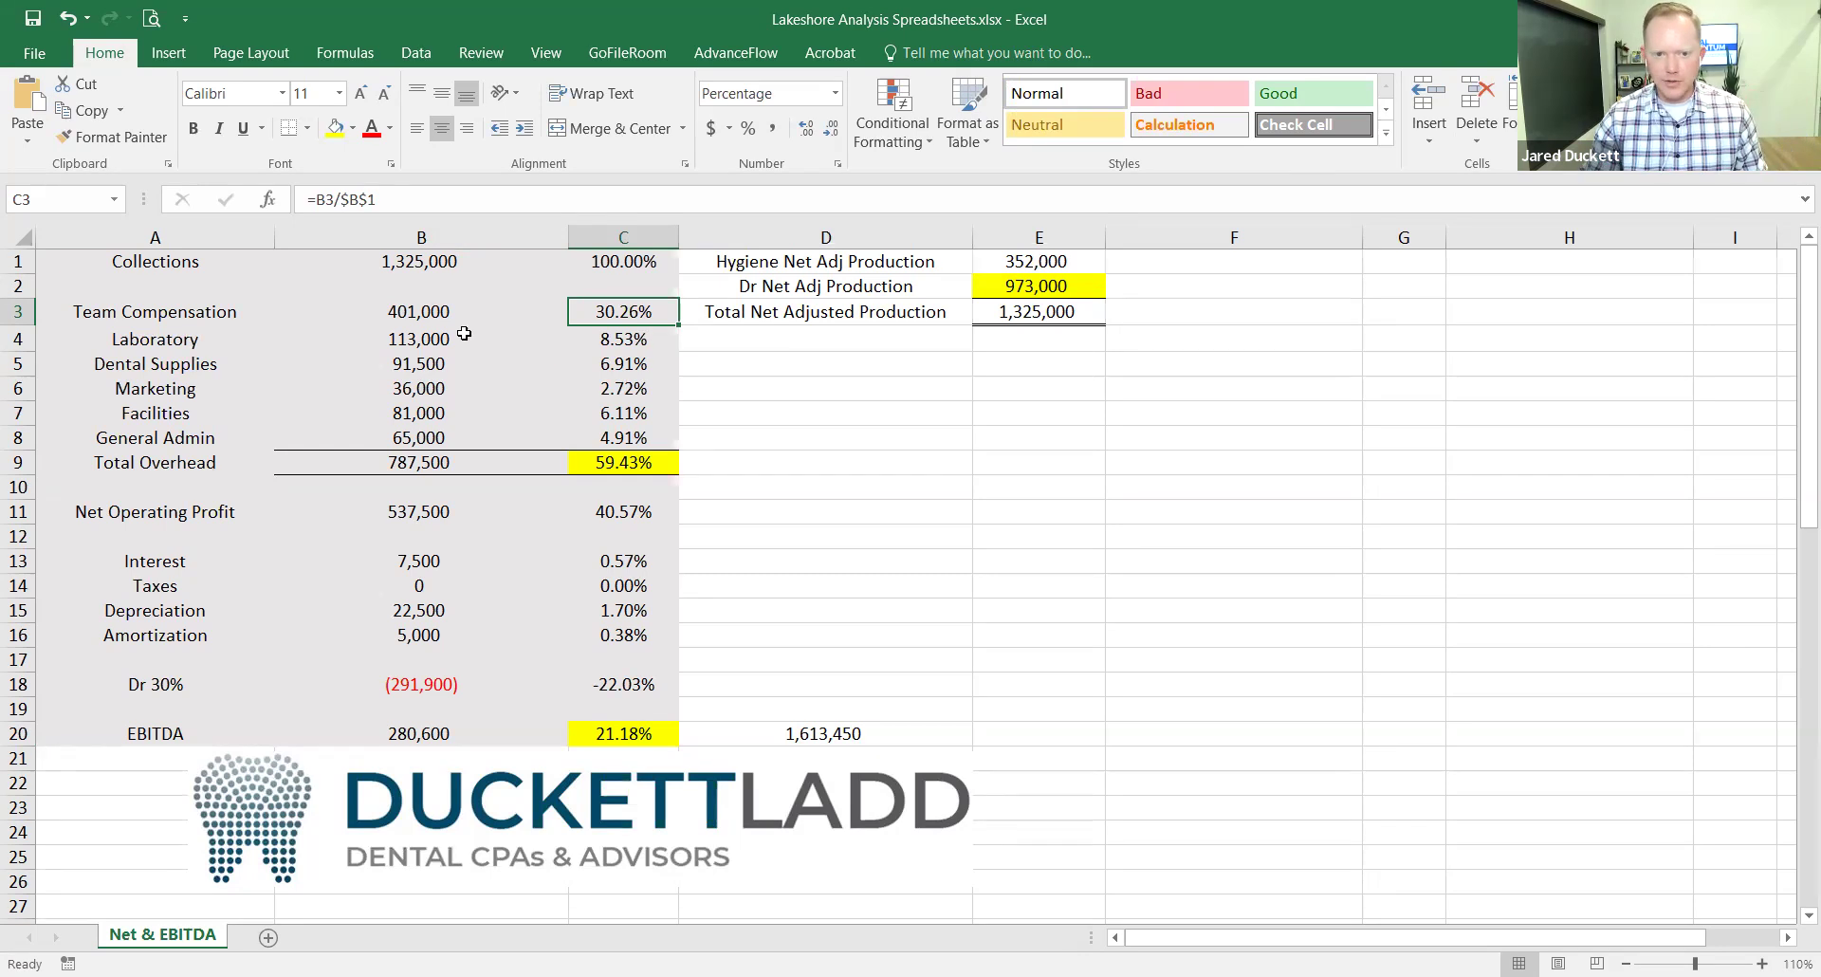
Set Laboratory in B4 to 125000, Dental Supplies in B5 to 101000 and Marketing in B6 to 45000.
left_click(529, 346)
type("125000")
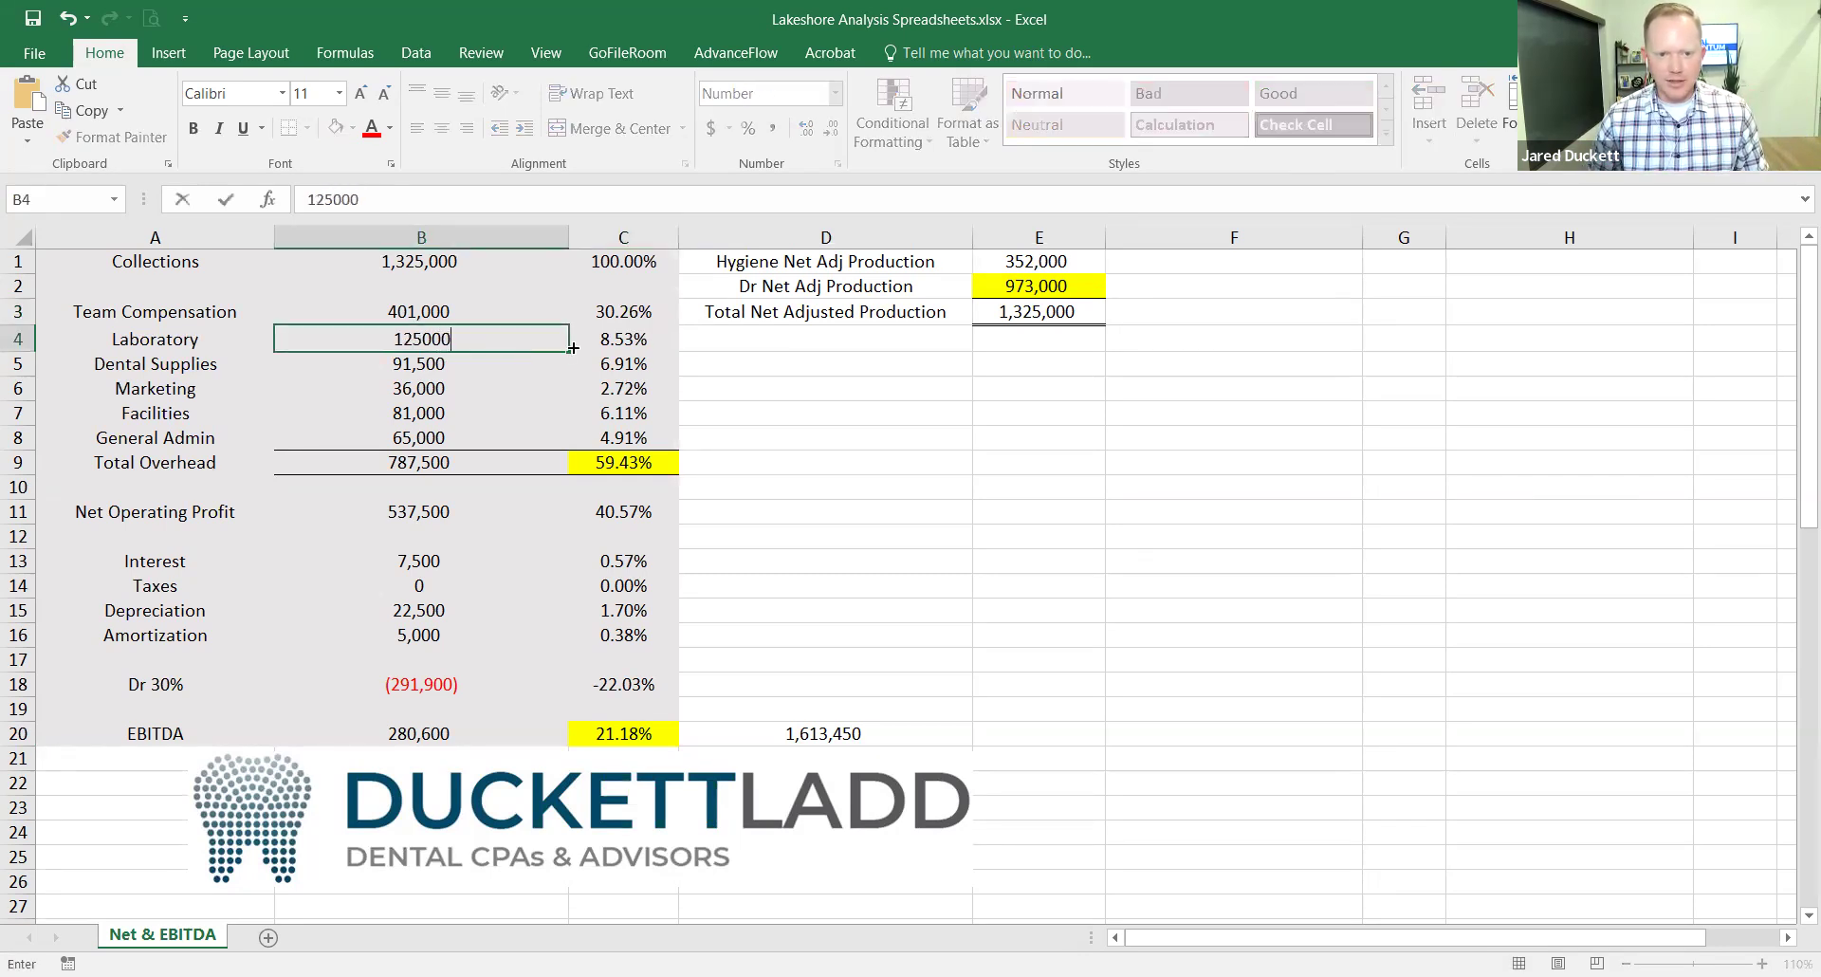
key("Return")
type("101,000")
key("Return")
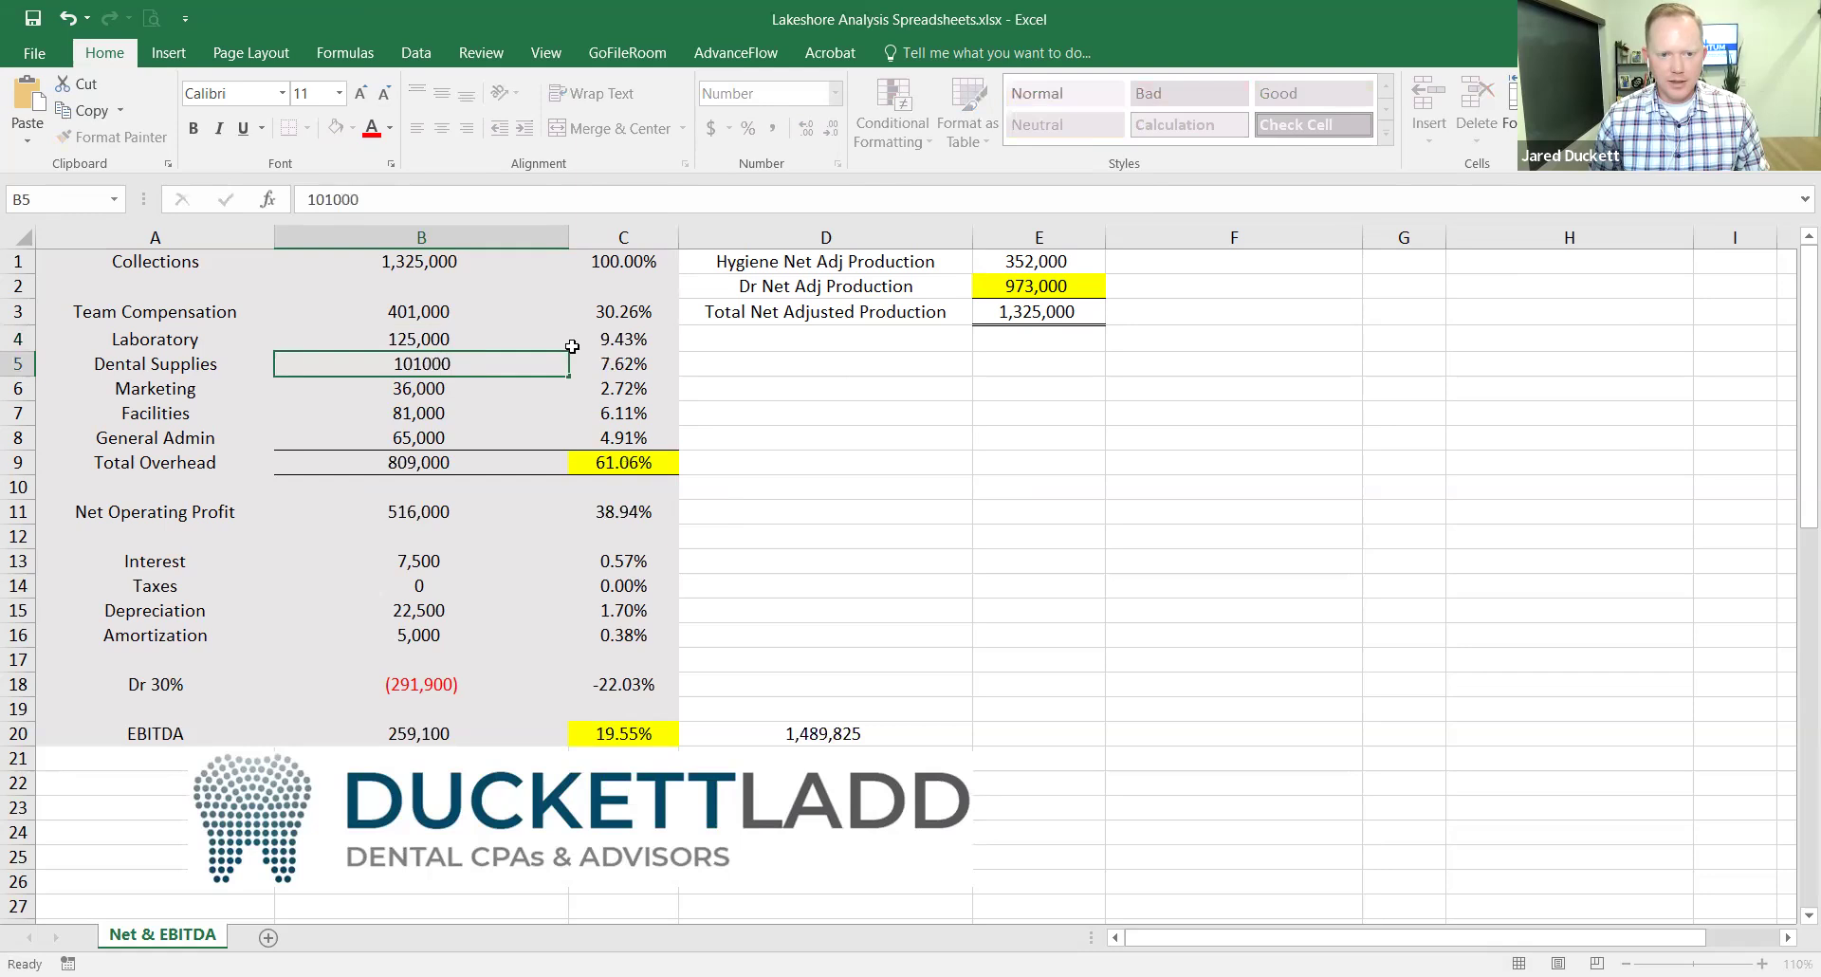
type("45000")
key("Return")
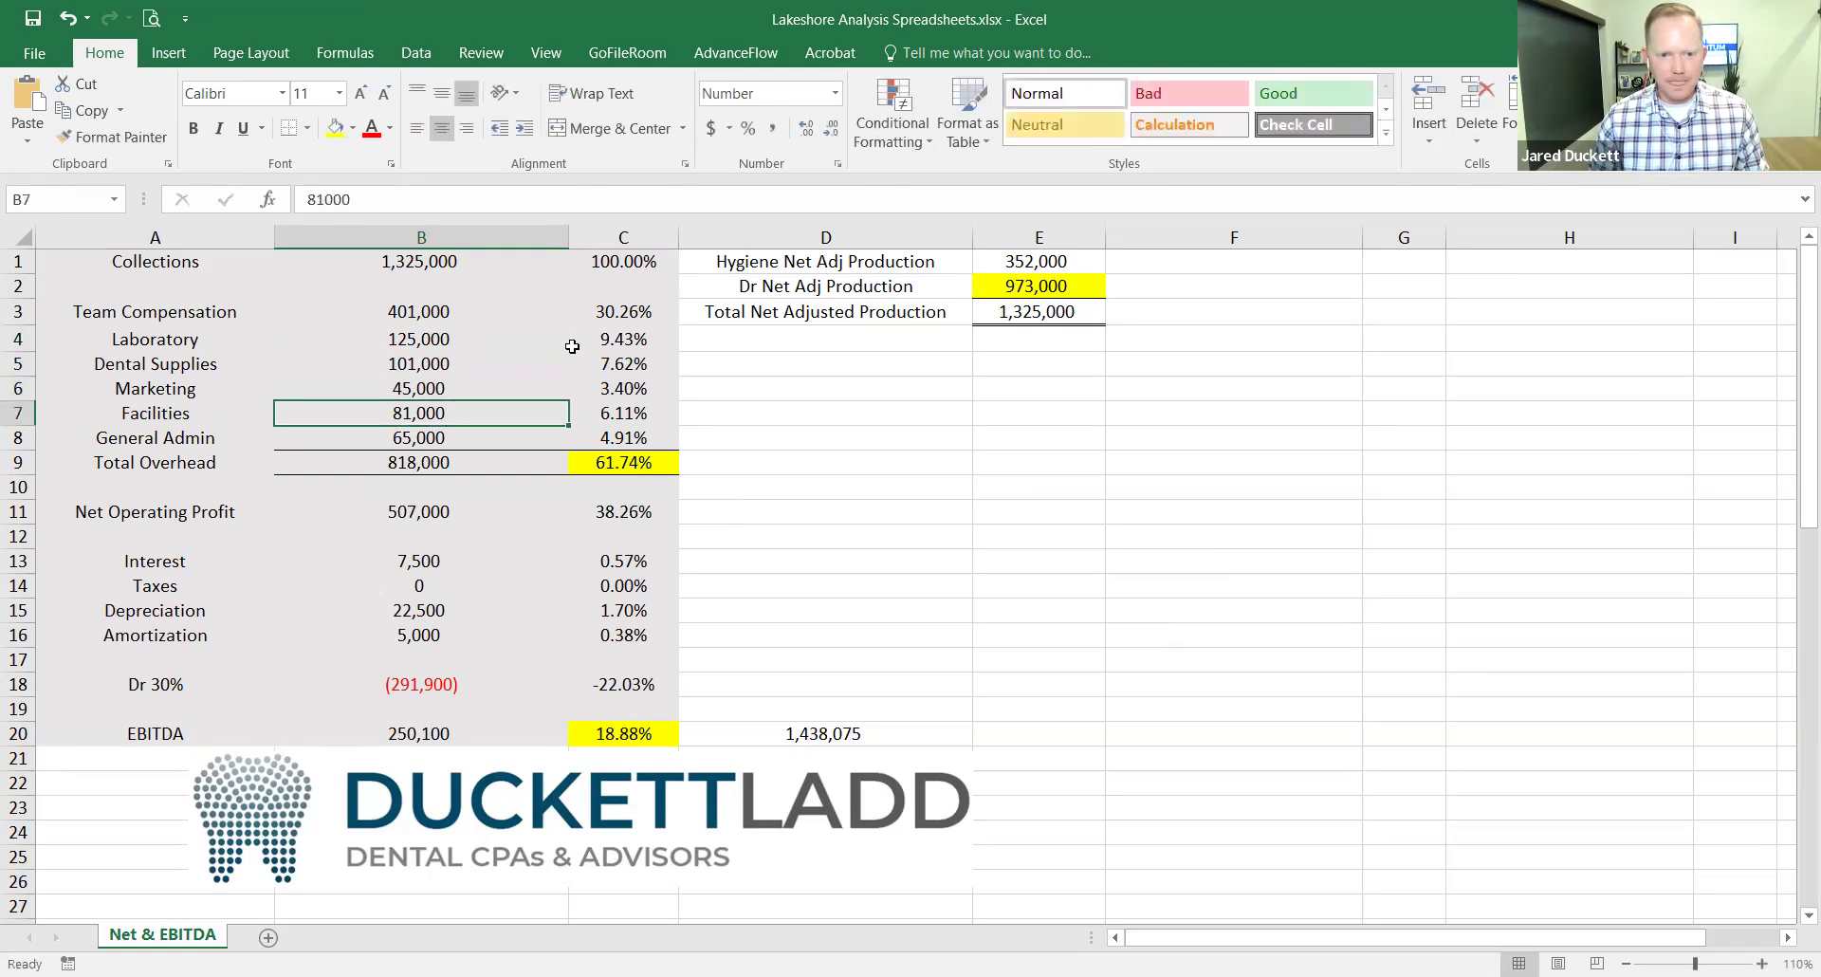
Set Facilities in B7 to 89000 and General Admin in B8 to 77000.
type("89000")
key("Return")
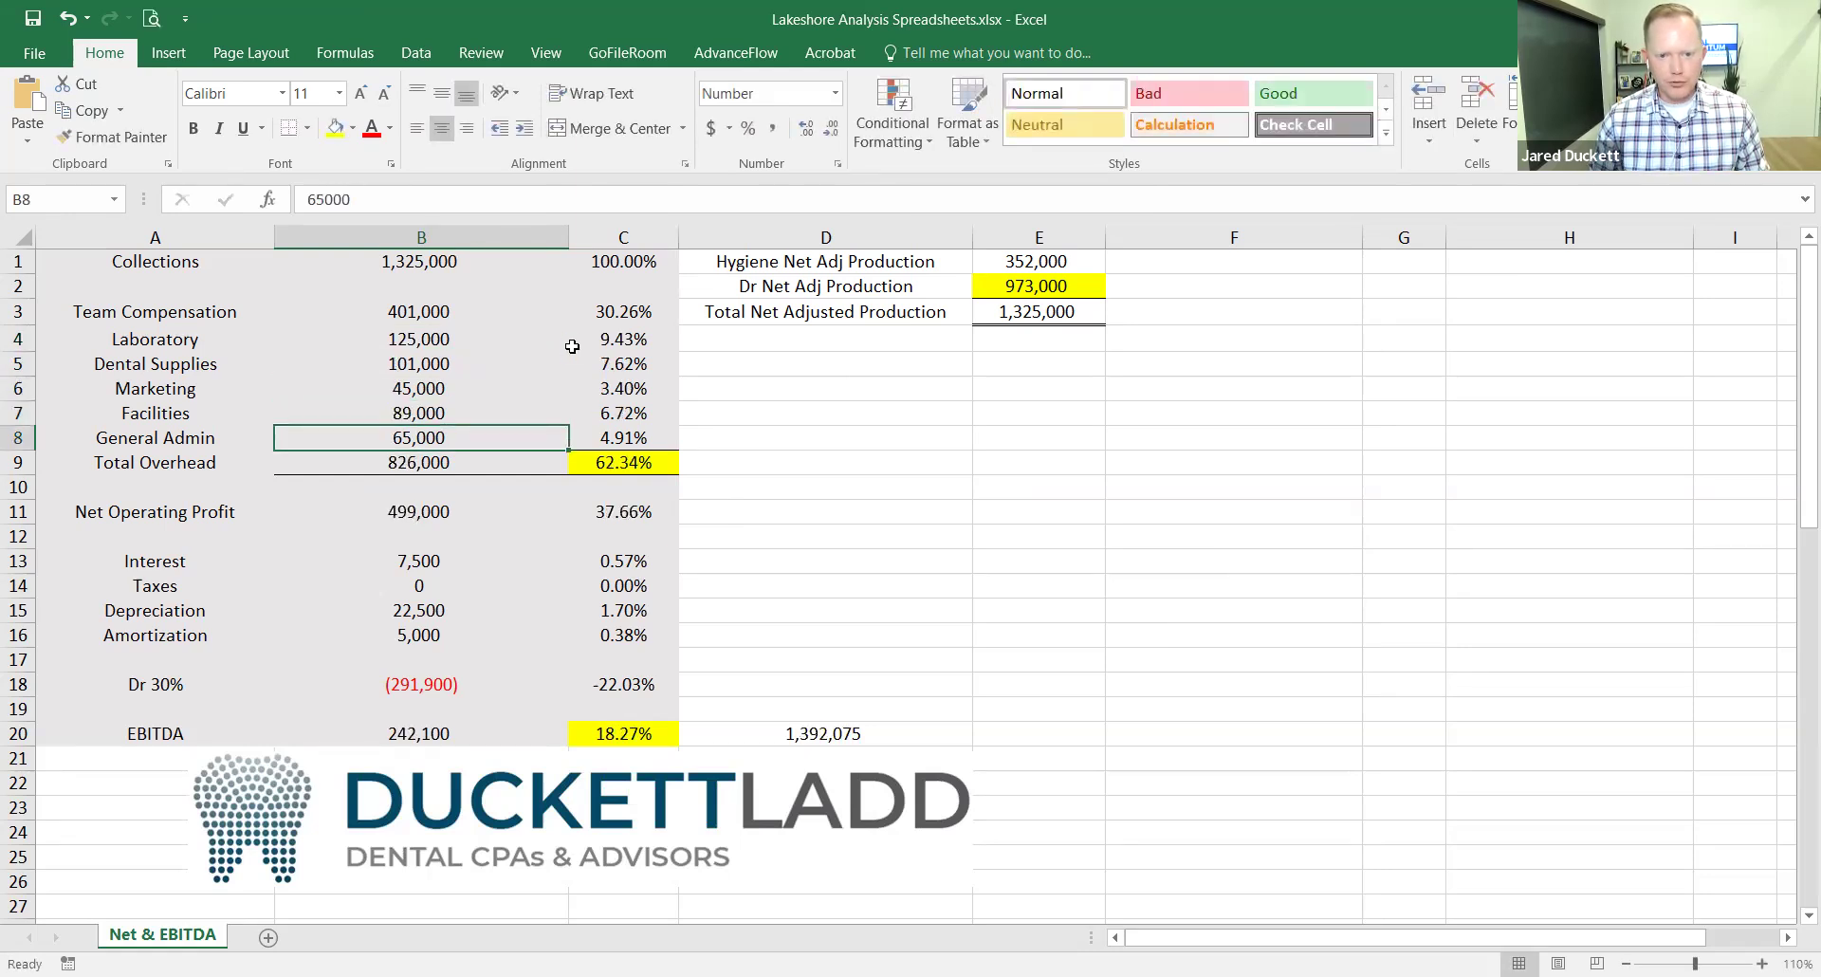
type("77000")
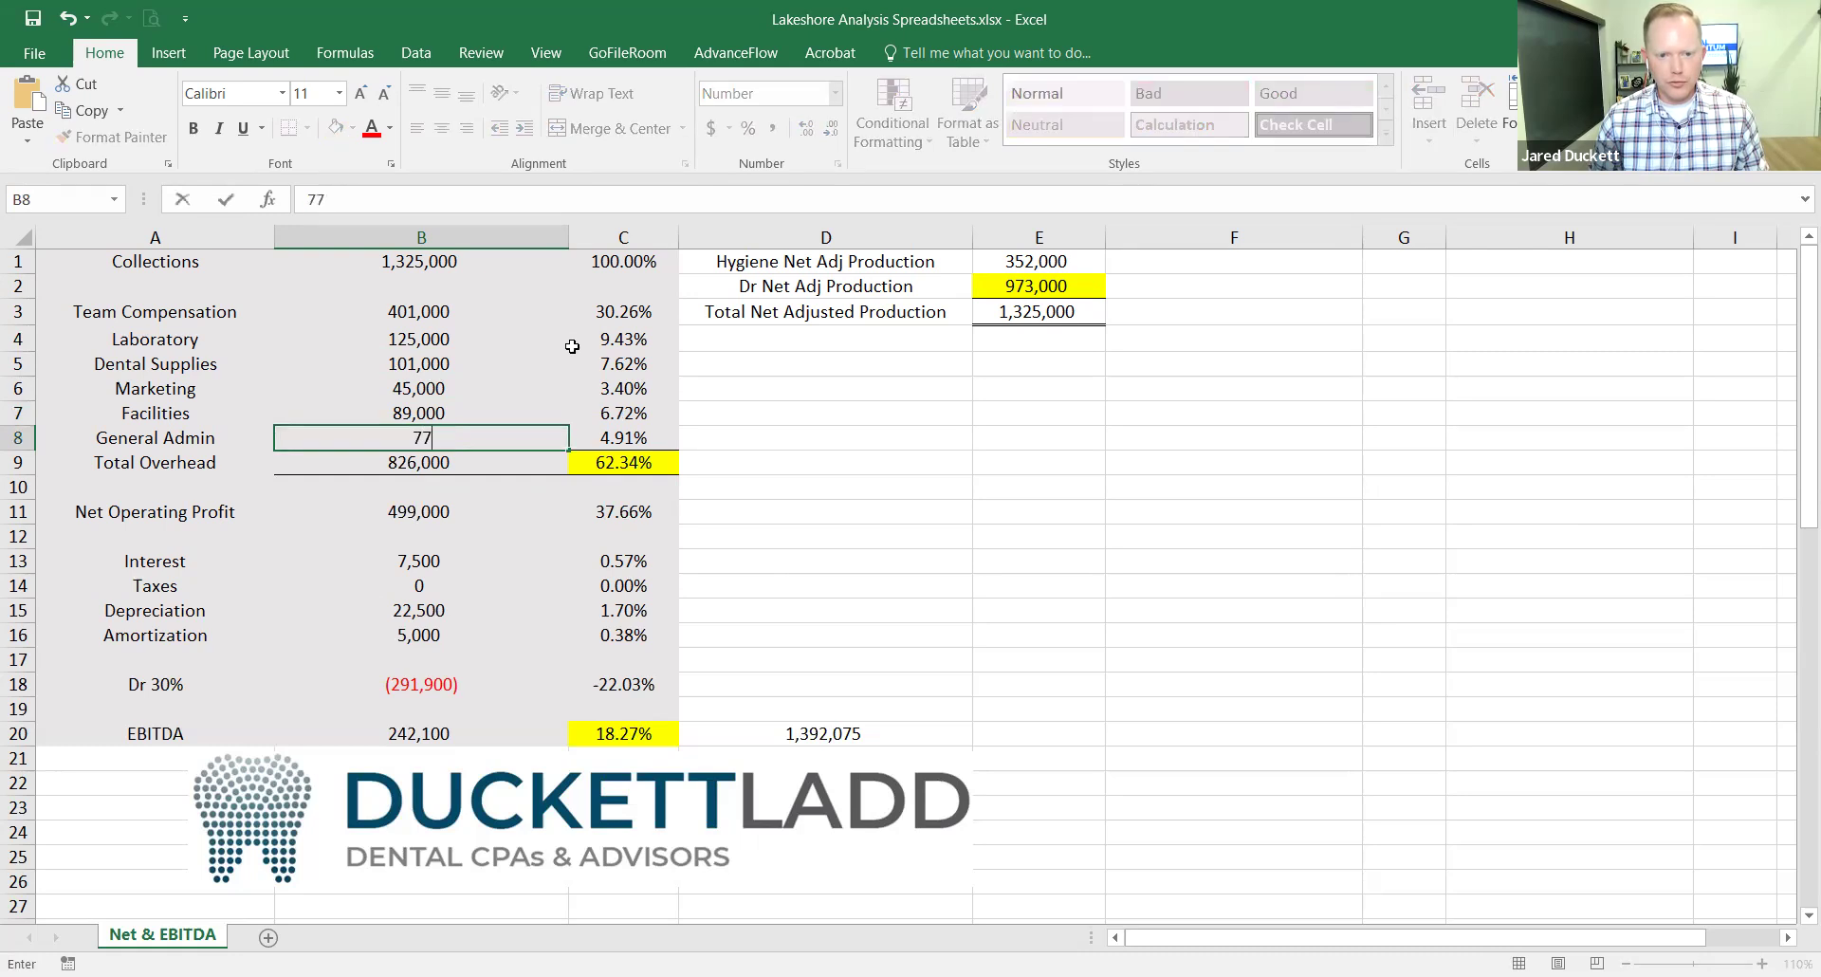
key("Return")
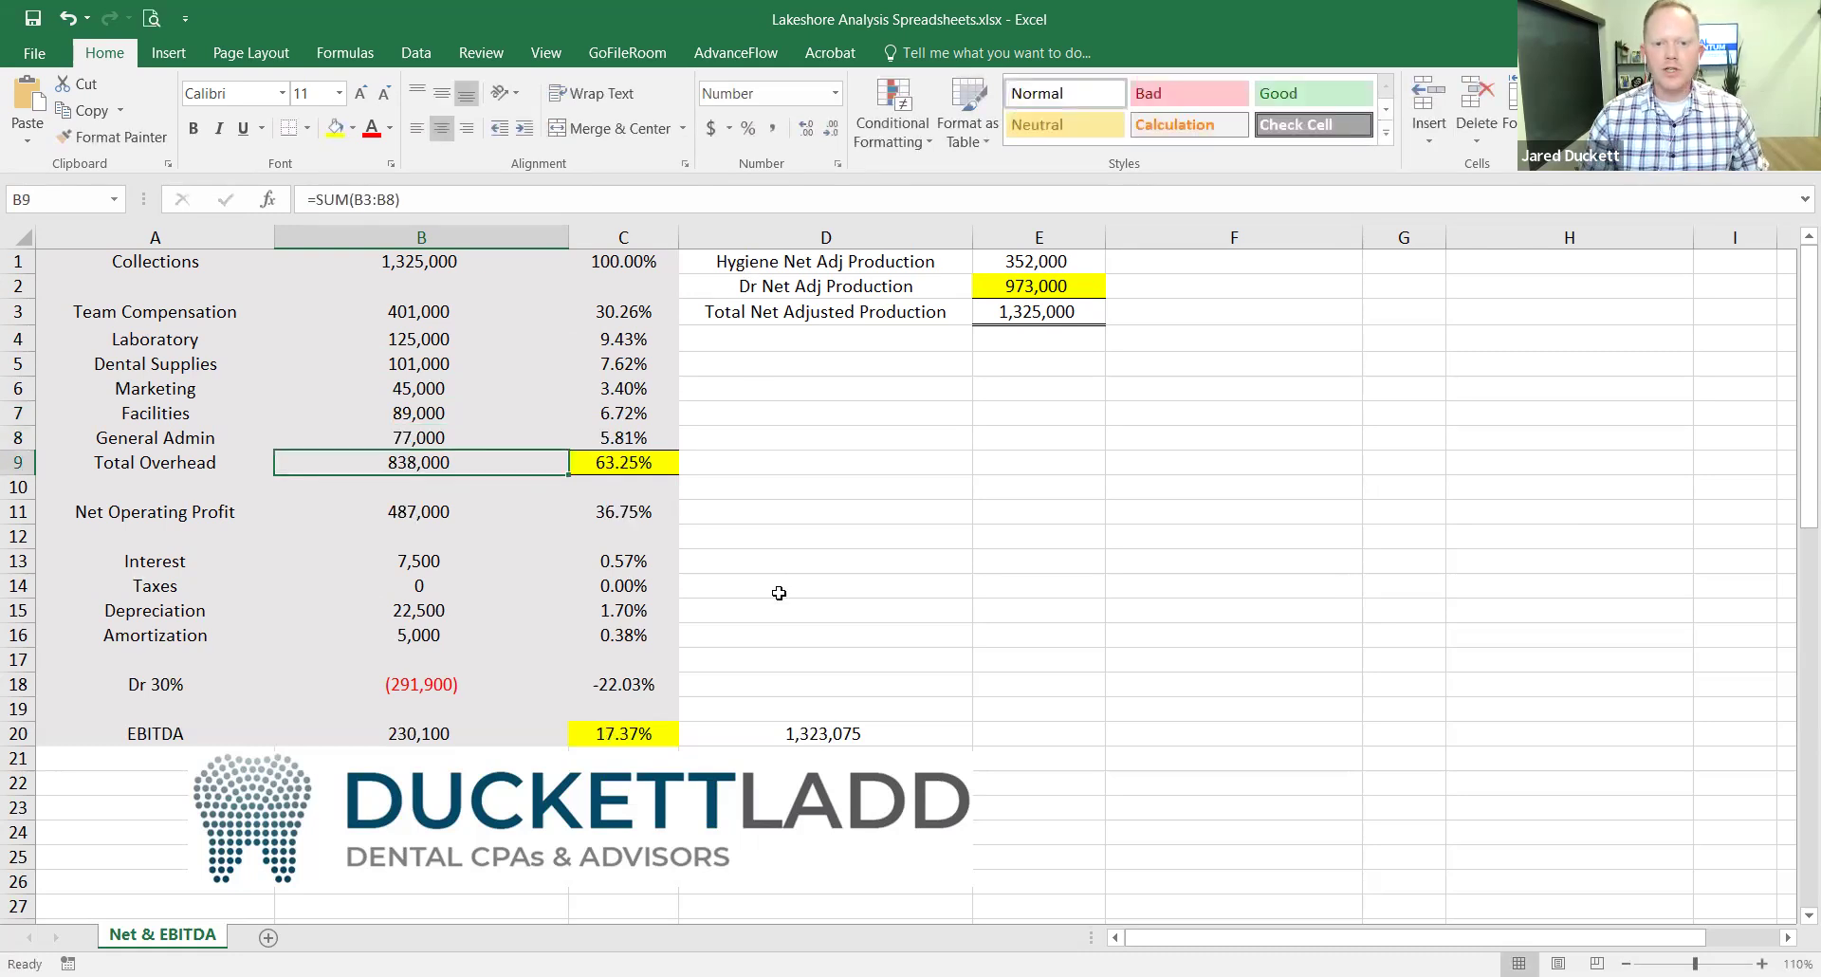
Compare the Total Overhead percentage in C9 with the hygiene and doctor net adjusted production in E1 and E2.
left_click(779, 588)
left_click(666, 463)
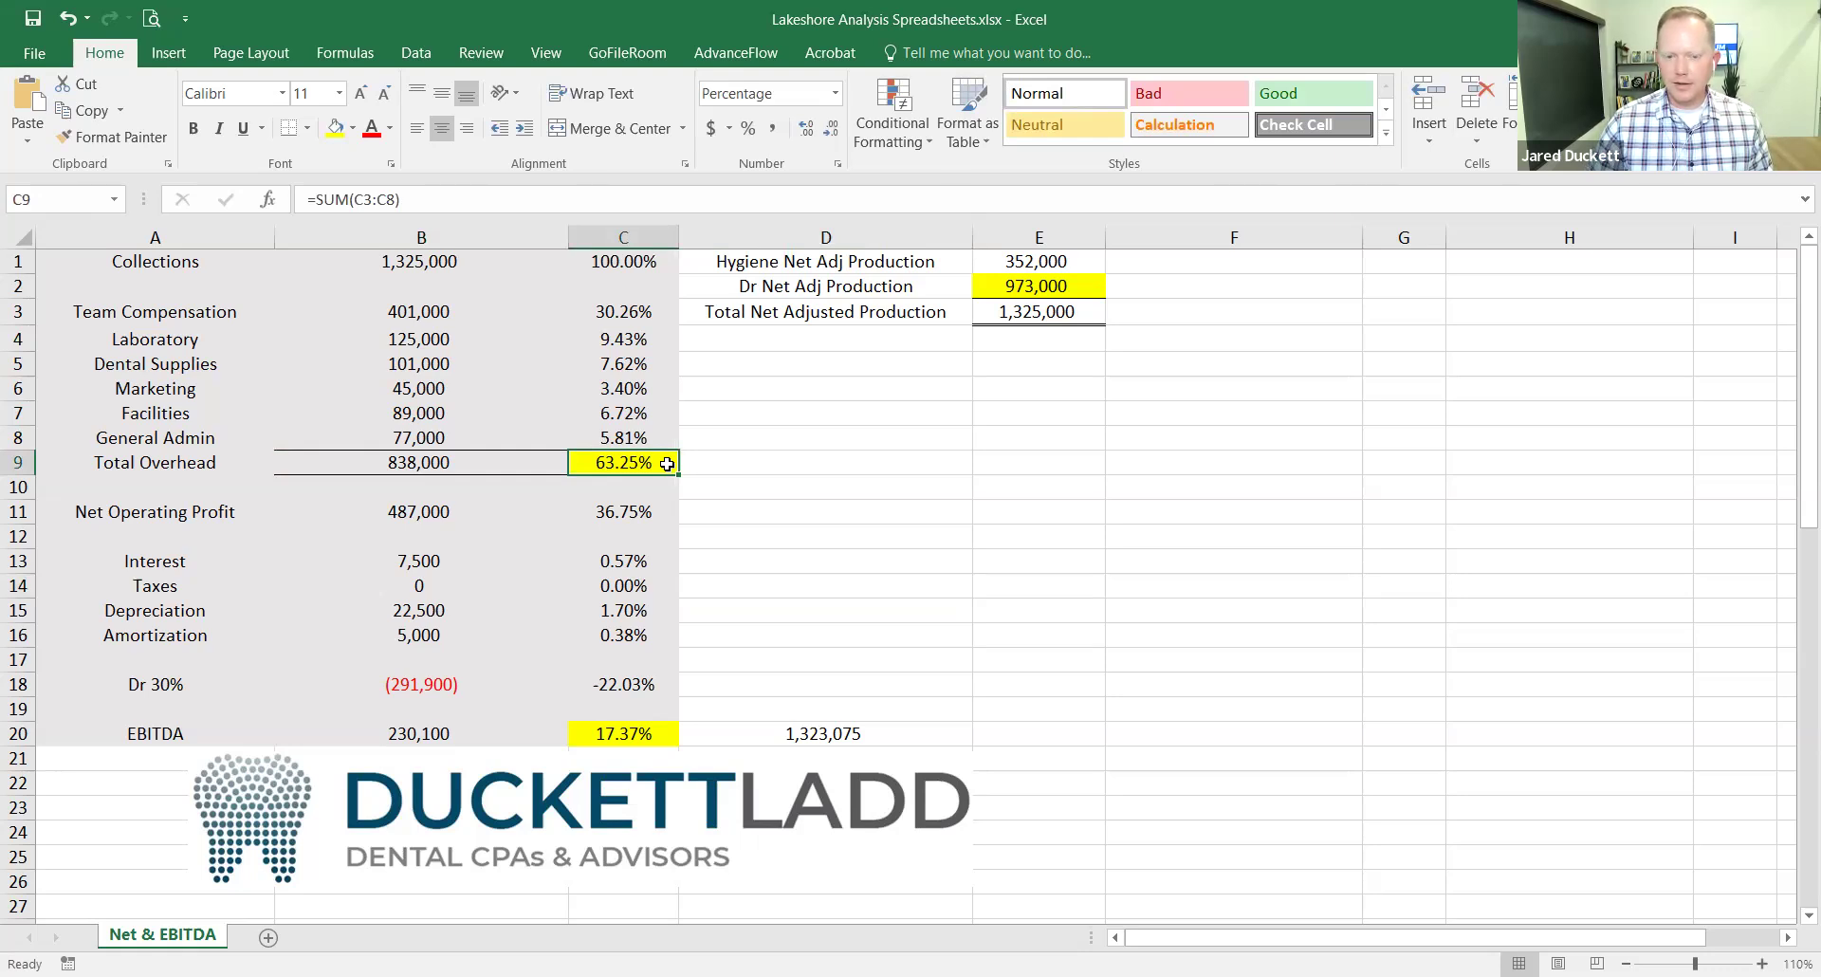
left_click(1070, 262)
left_click(1071, 284)
left_click(1071, 263)
left_click(1071, 285)
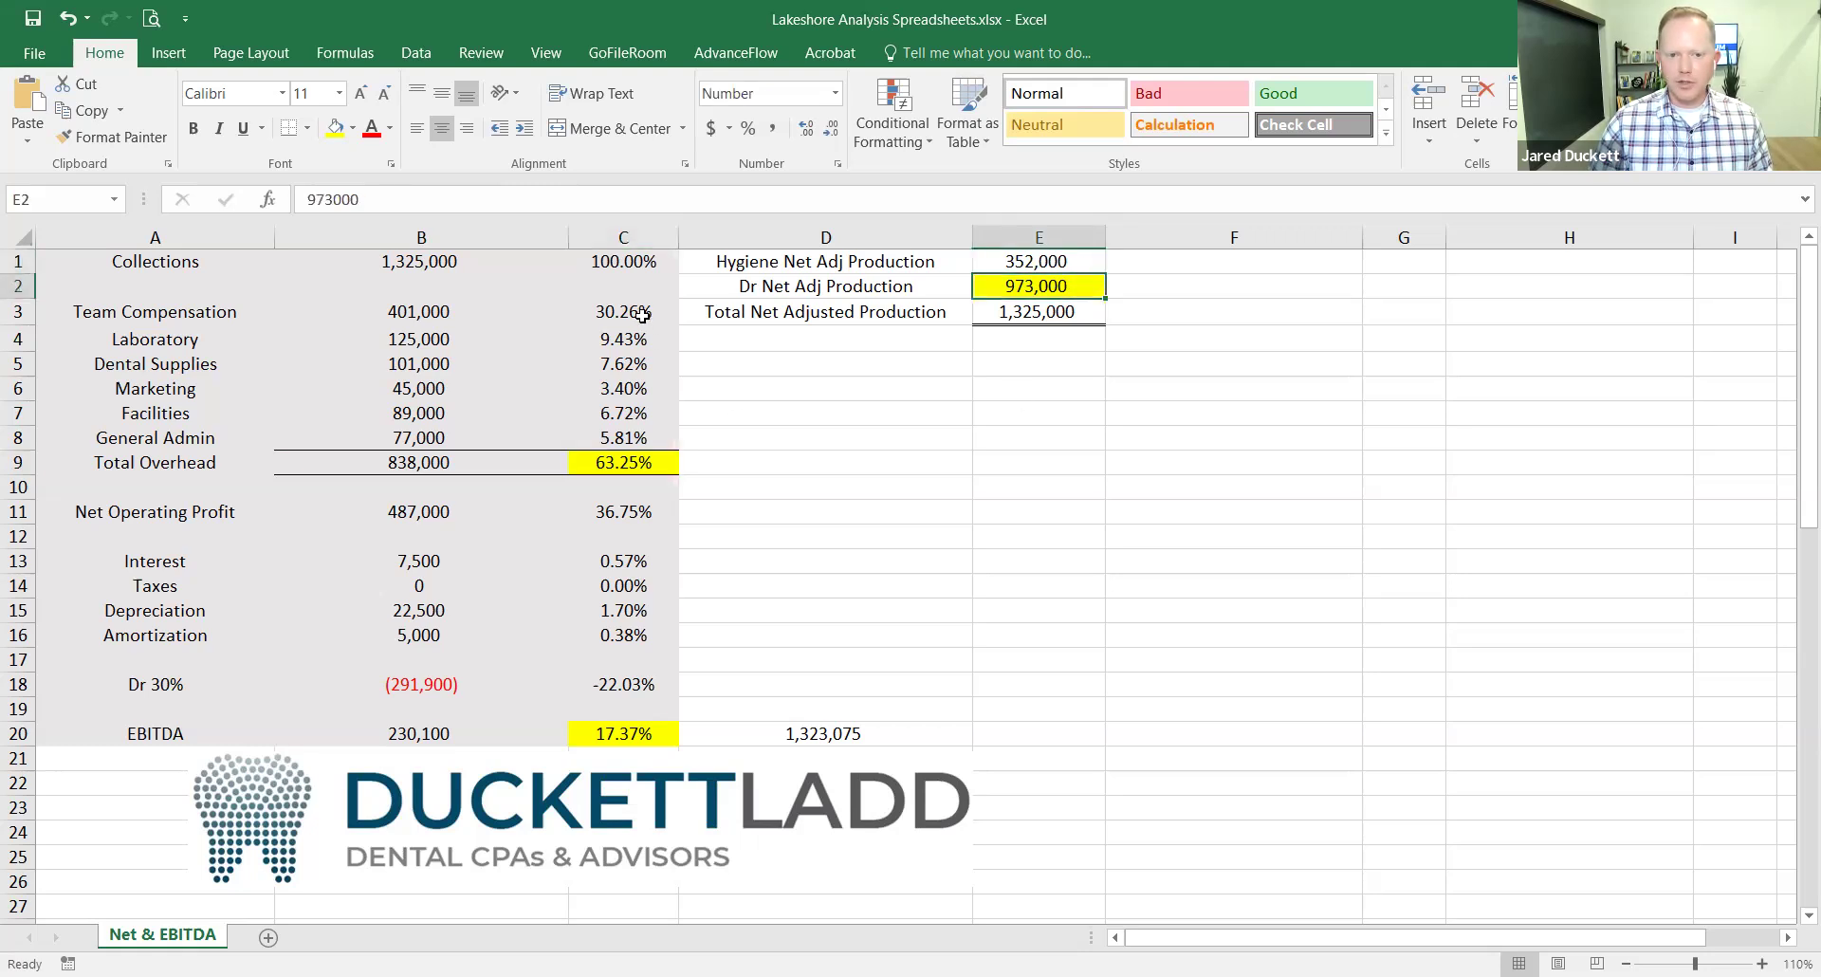
left_click(643, 466)
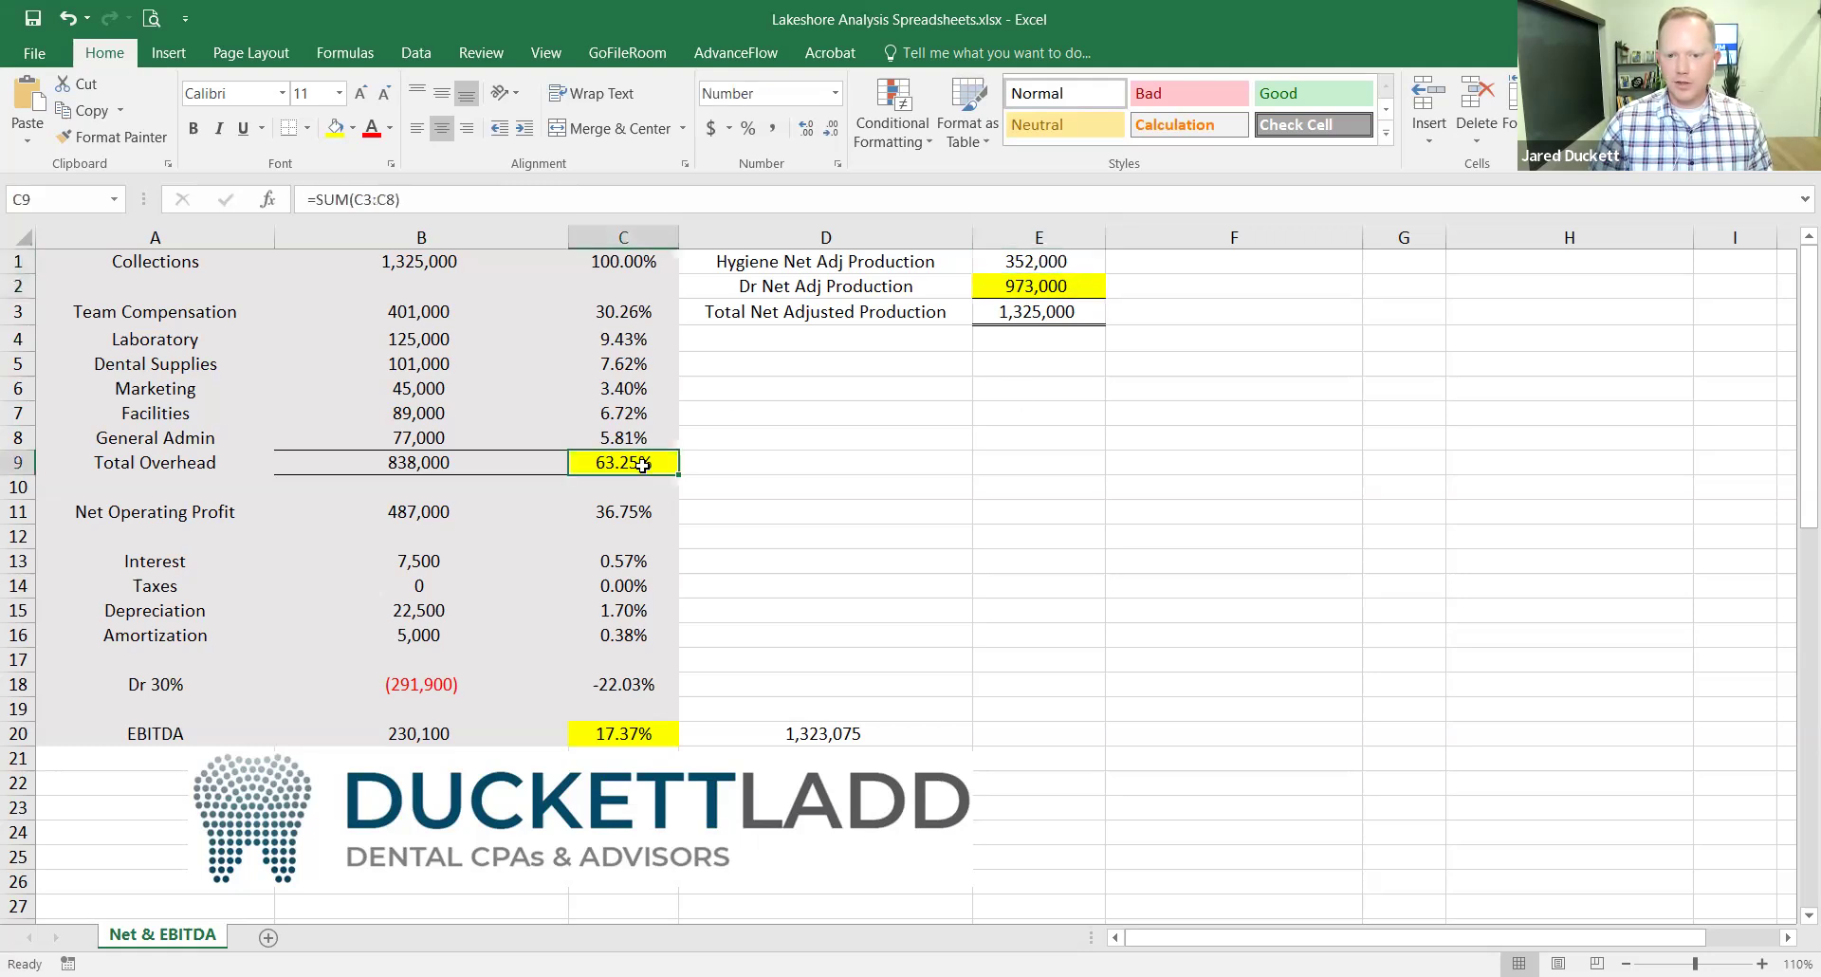
Review the EBITDA amount in B20, its percentage of collections in C20 and the practice value in D20.
left_click(445, 734)
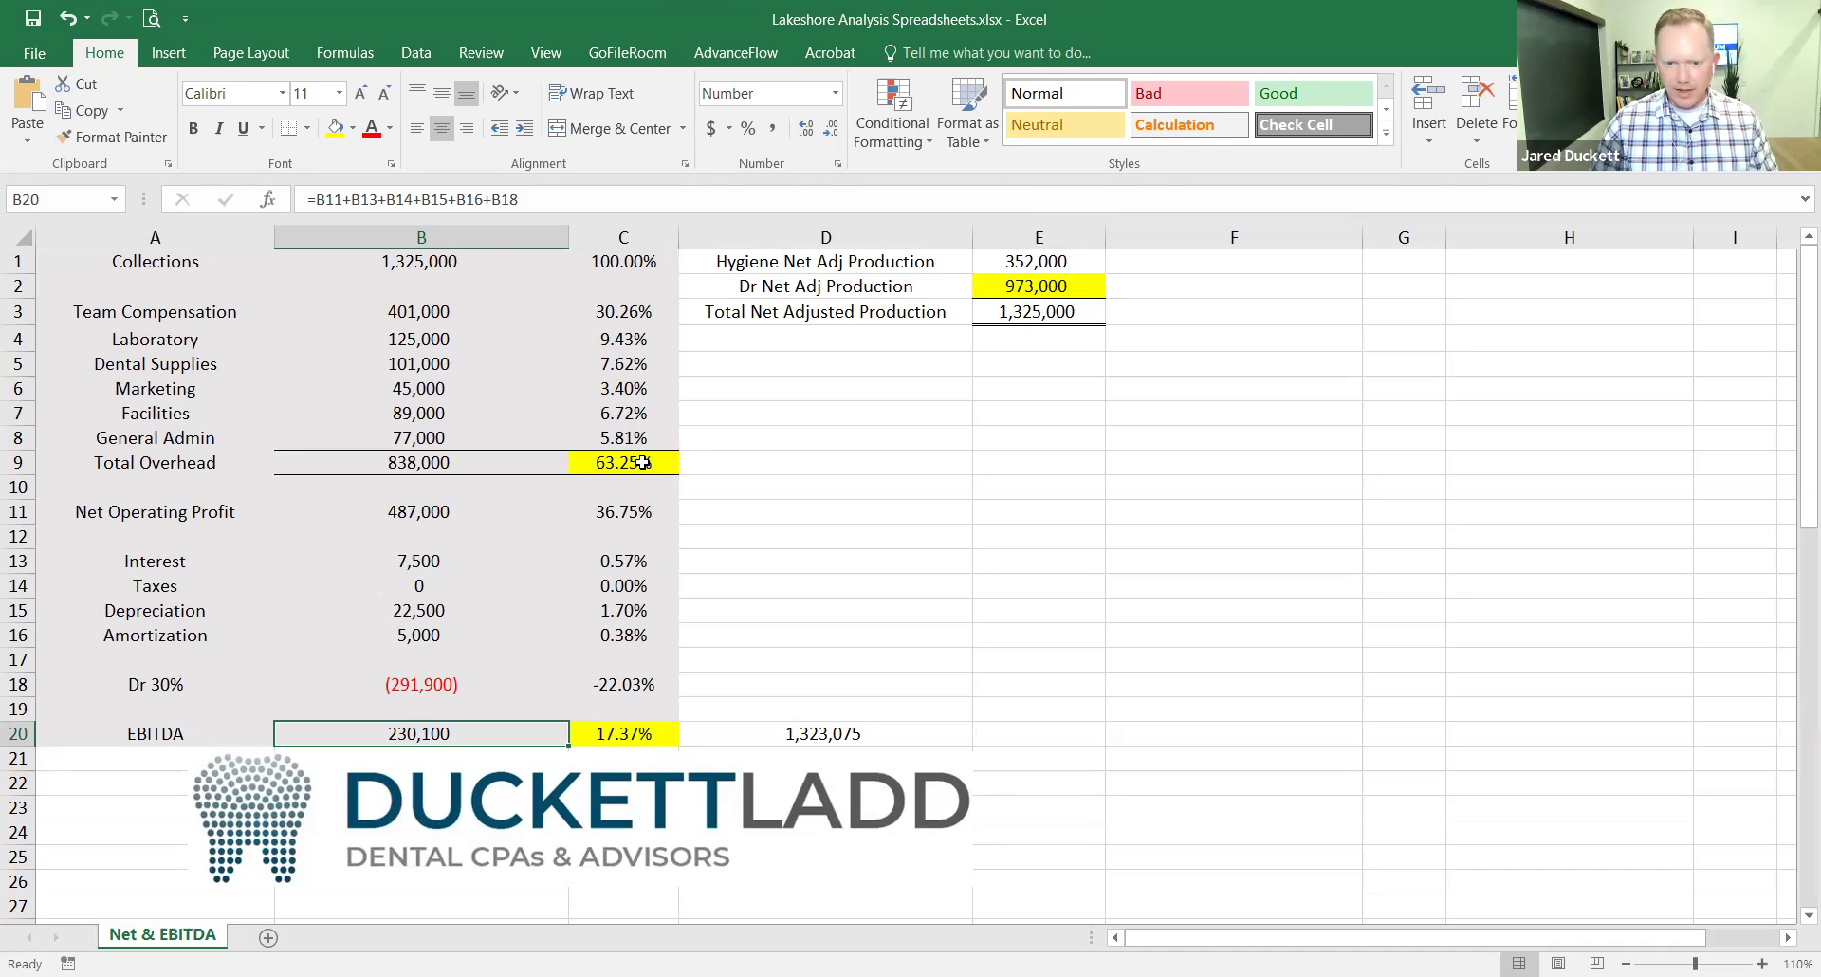
left_click(675, 731)
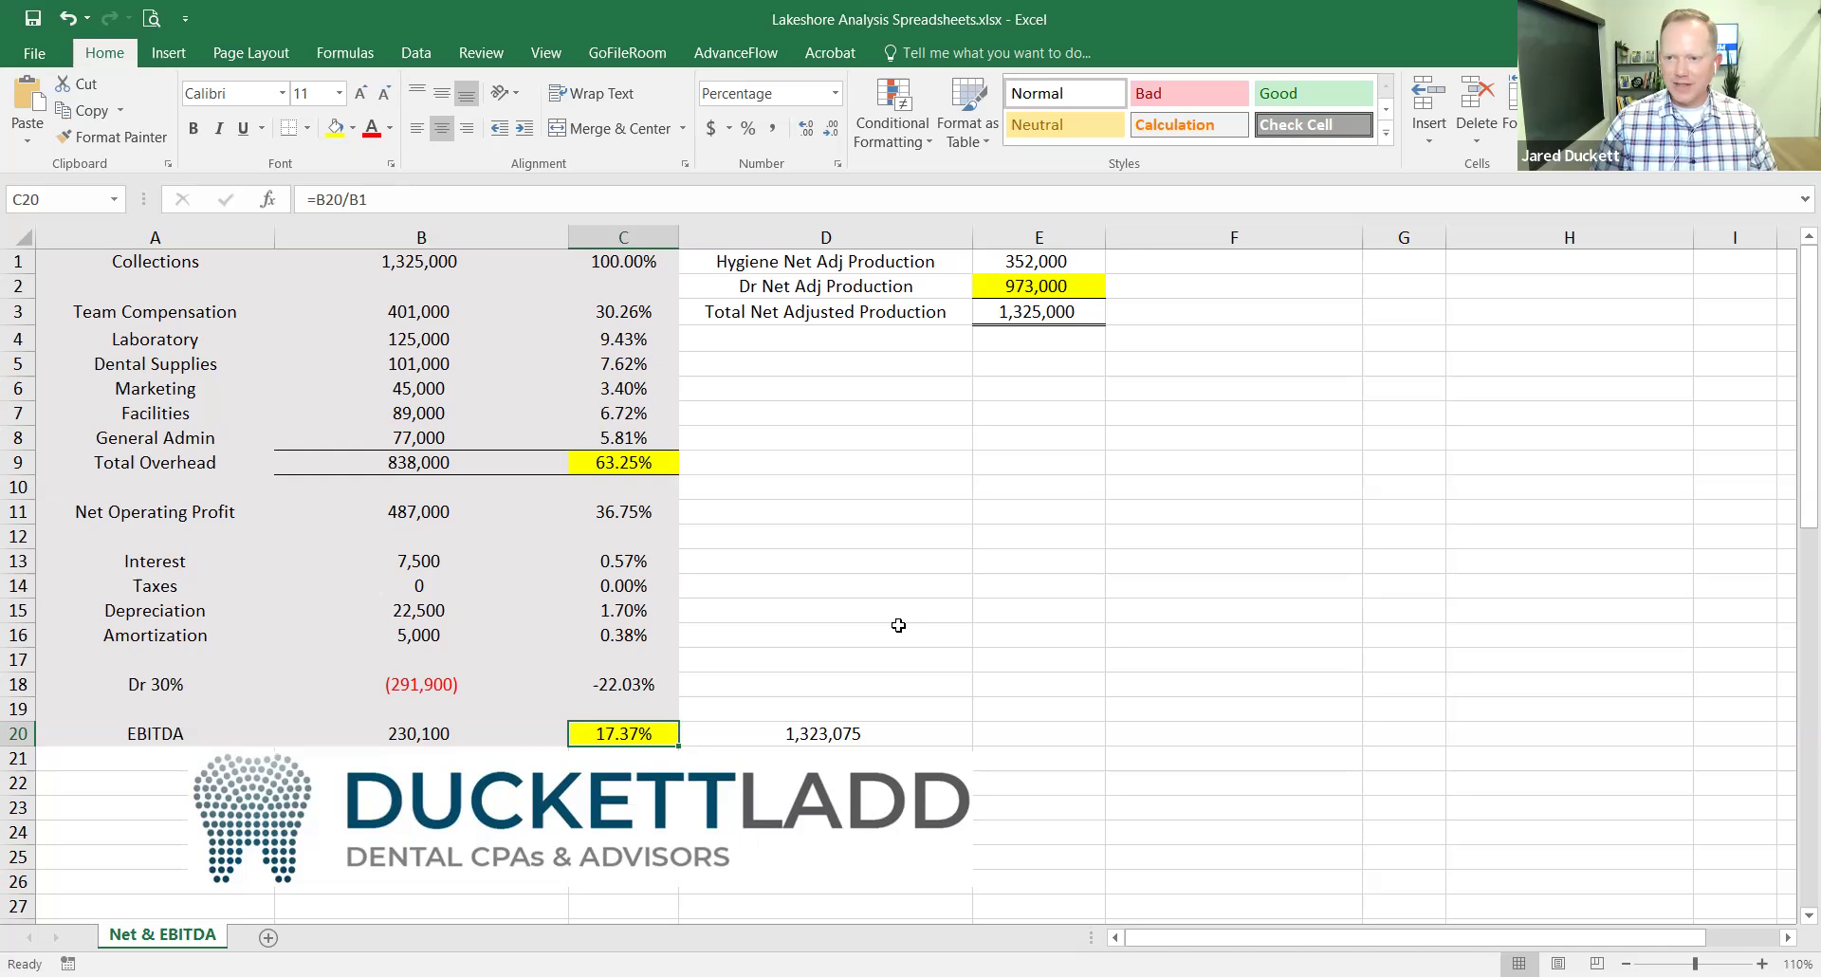
left_click(908, 733)
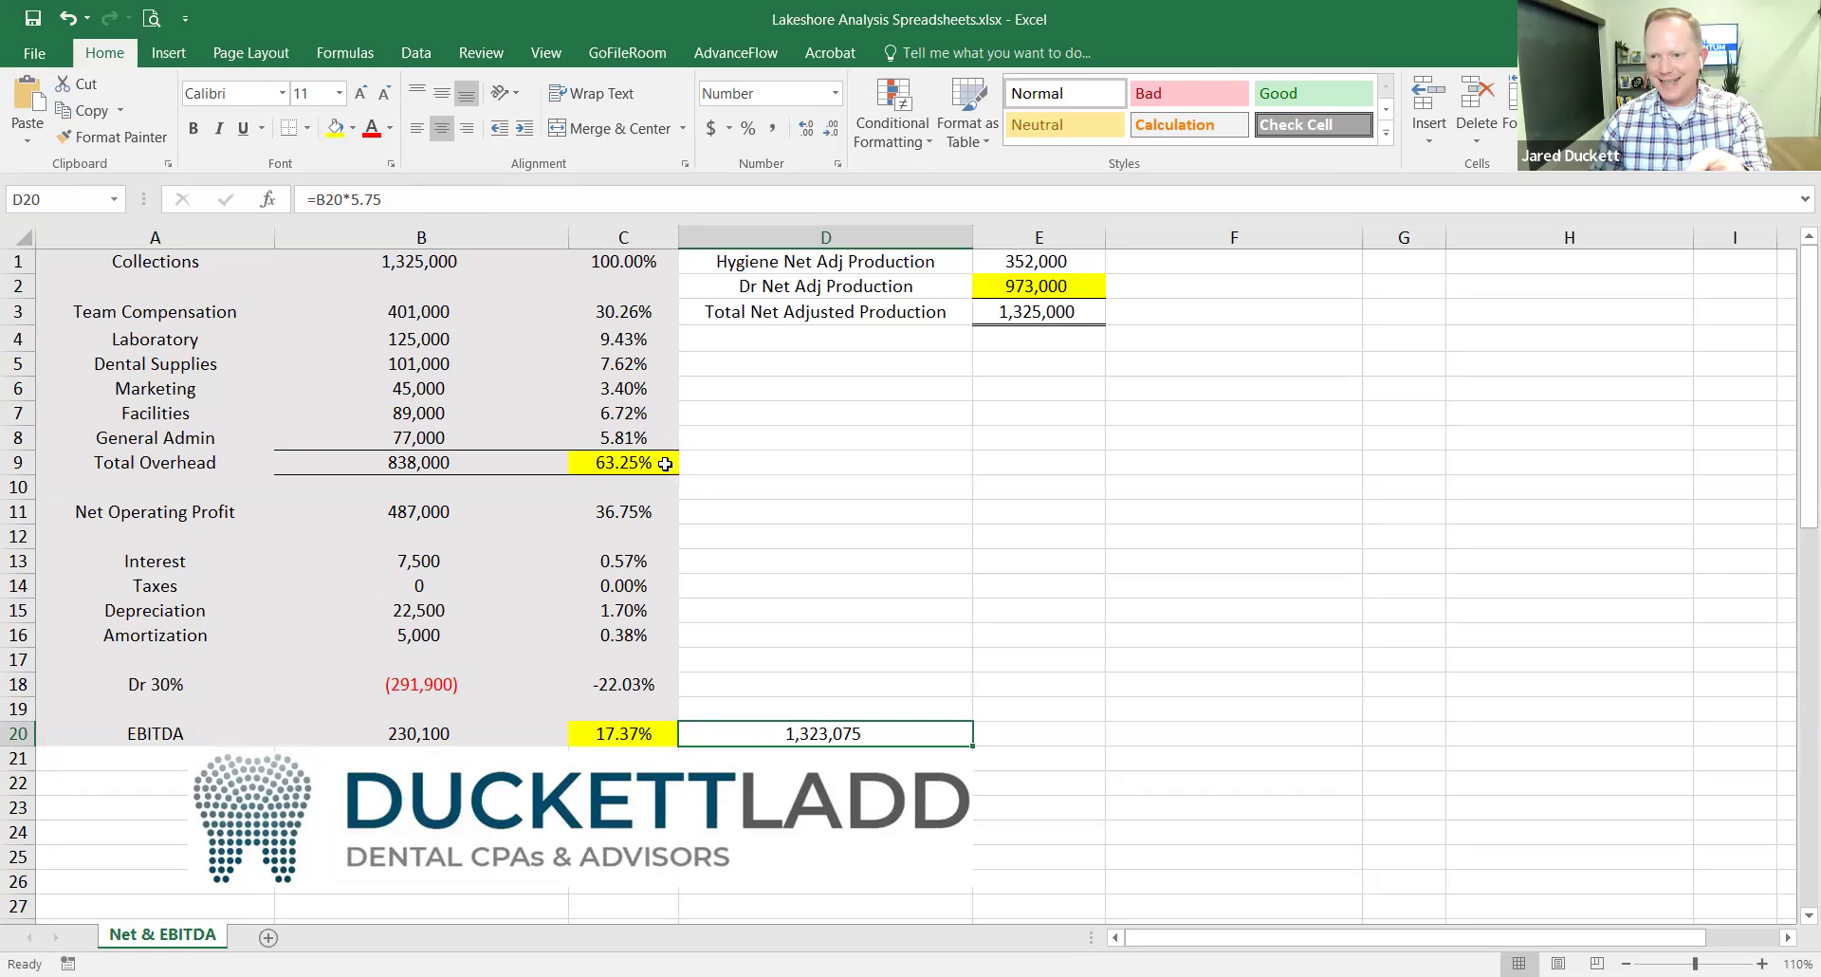
Undo all the overhead expense increases in B3 to B8, from General Admin back through Team Compensation.
left_click(68, 19)
left_click(68, 19)
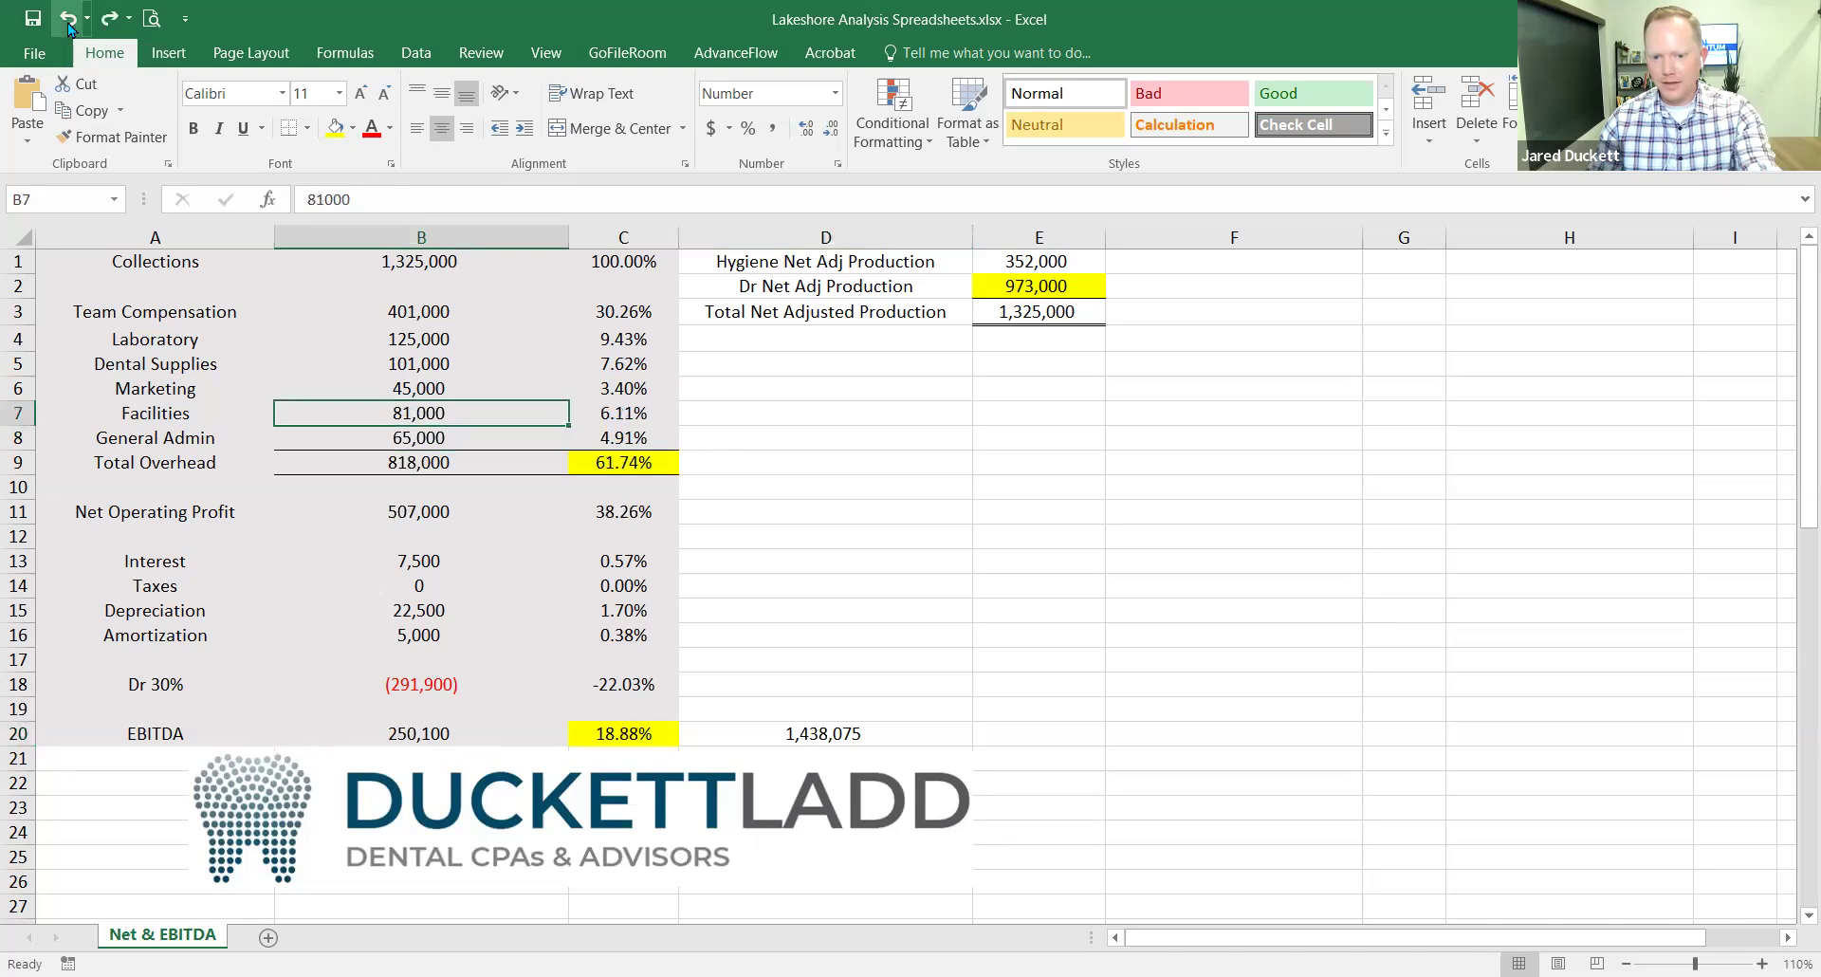
left_click(69, 19)
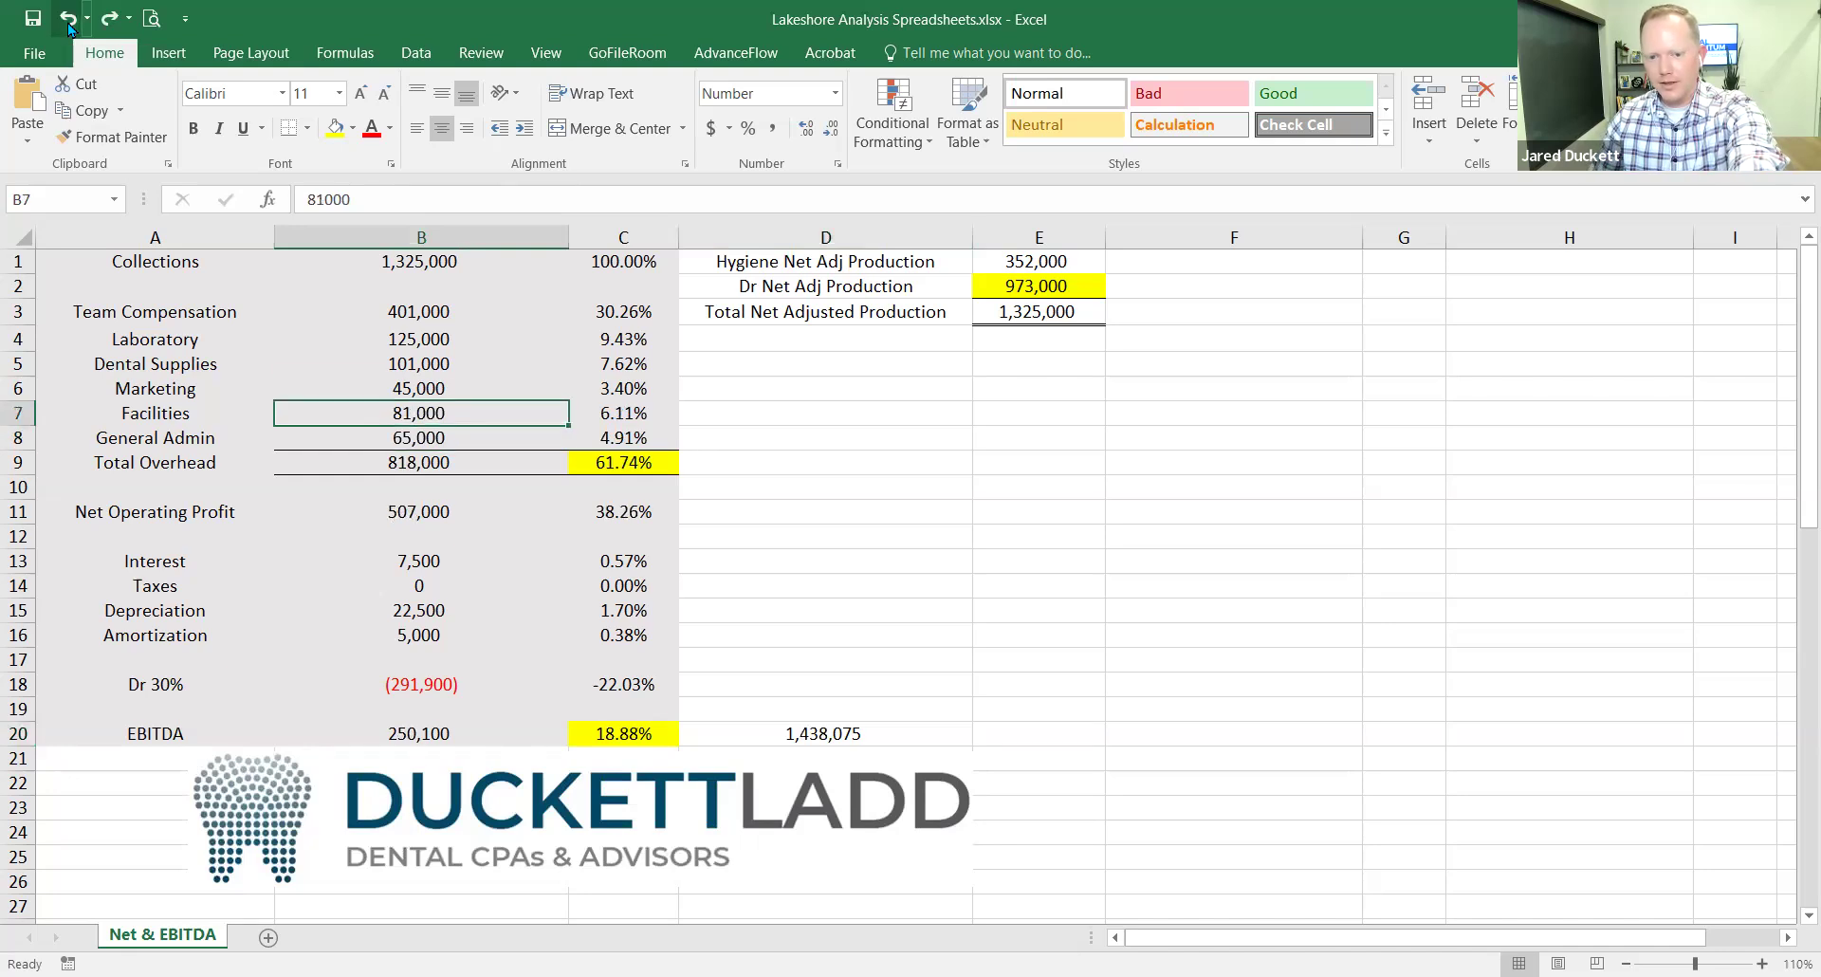
left_click(68, 19)
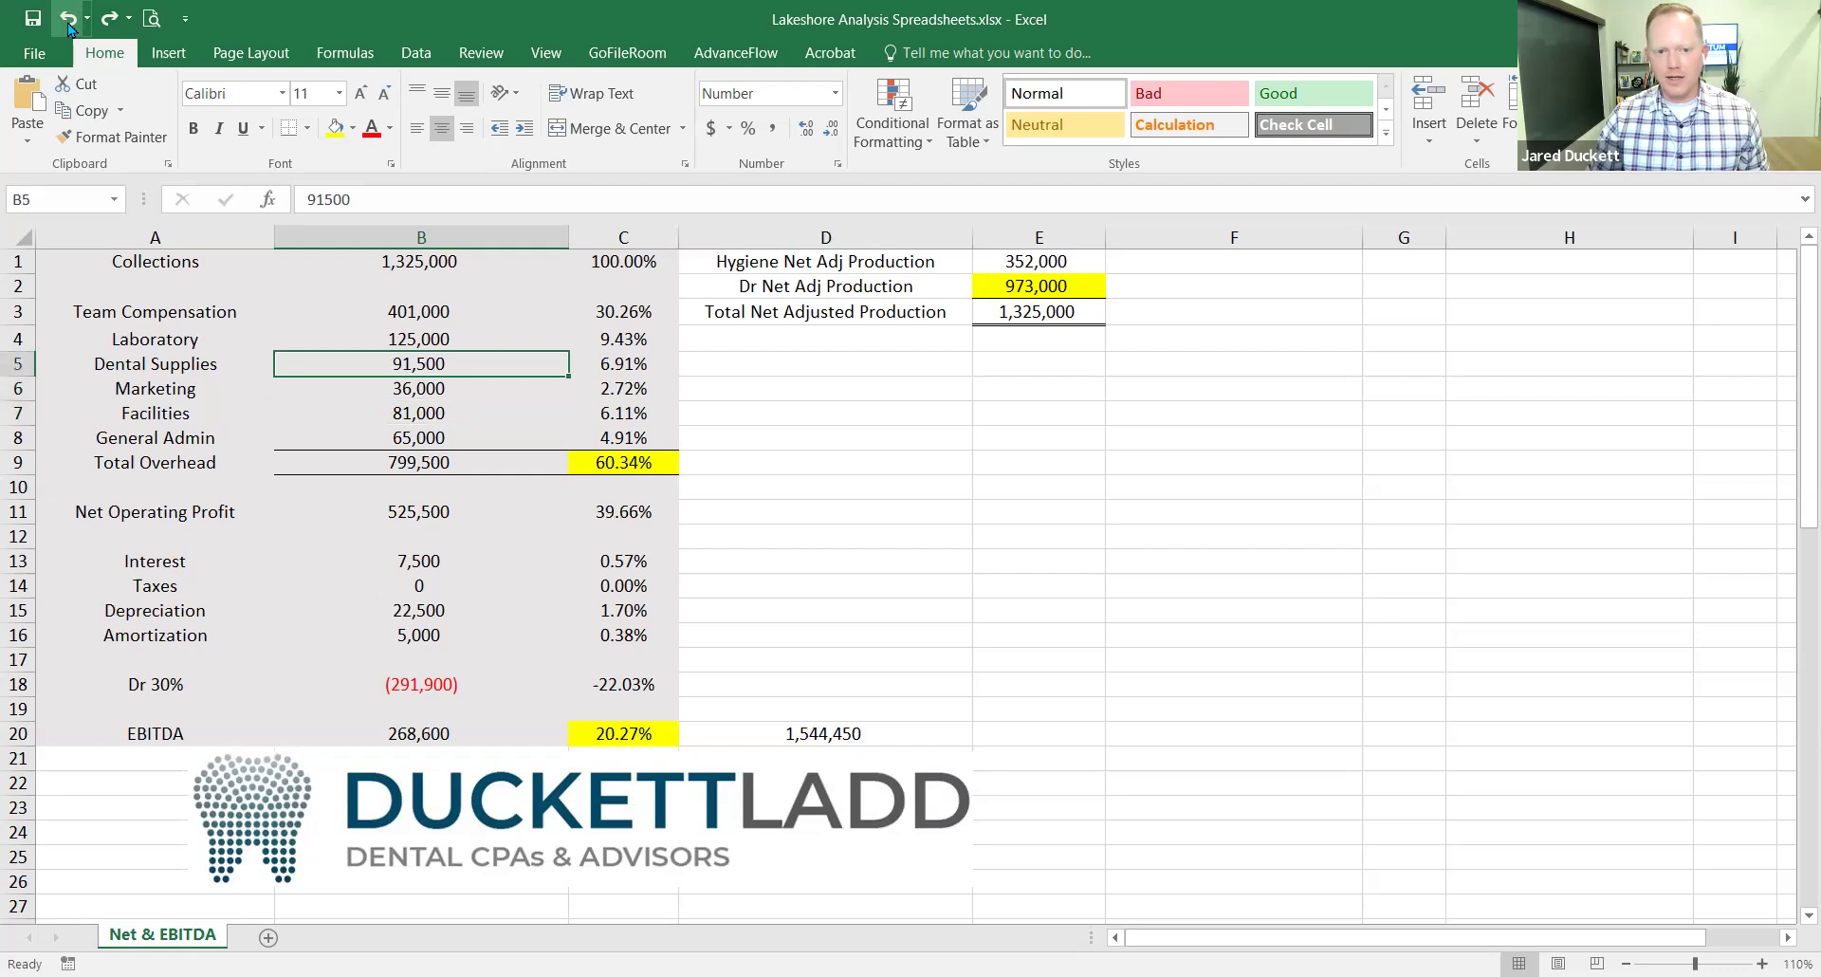
left_click(68, 19)
left_click(68, 19)
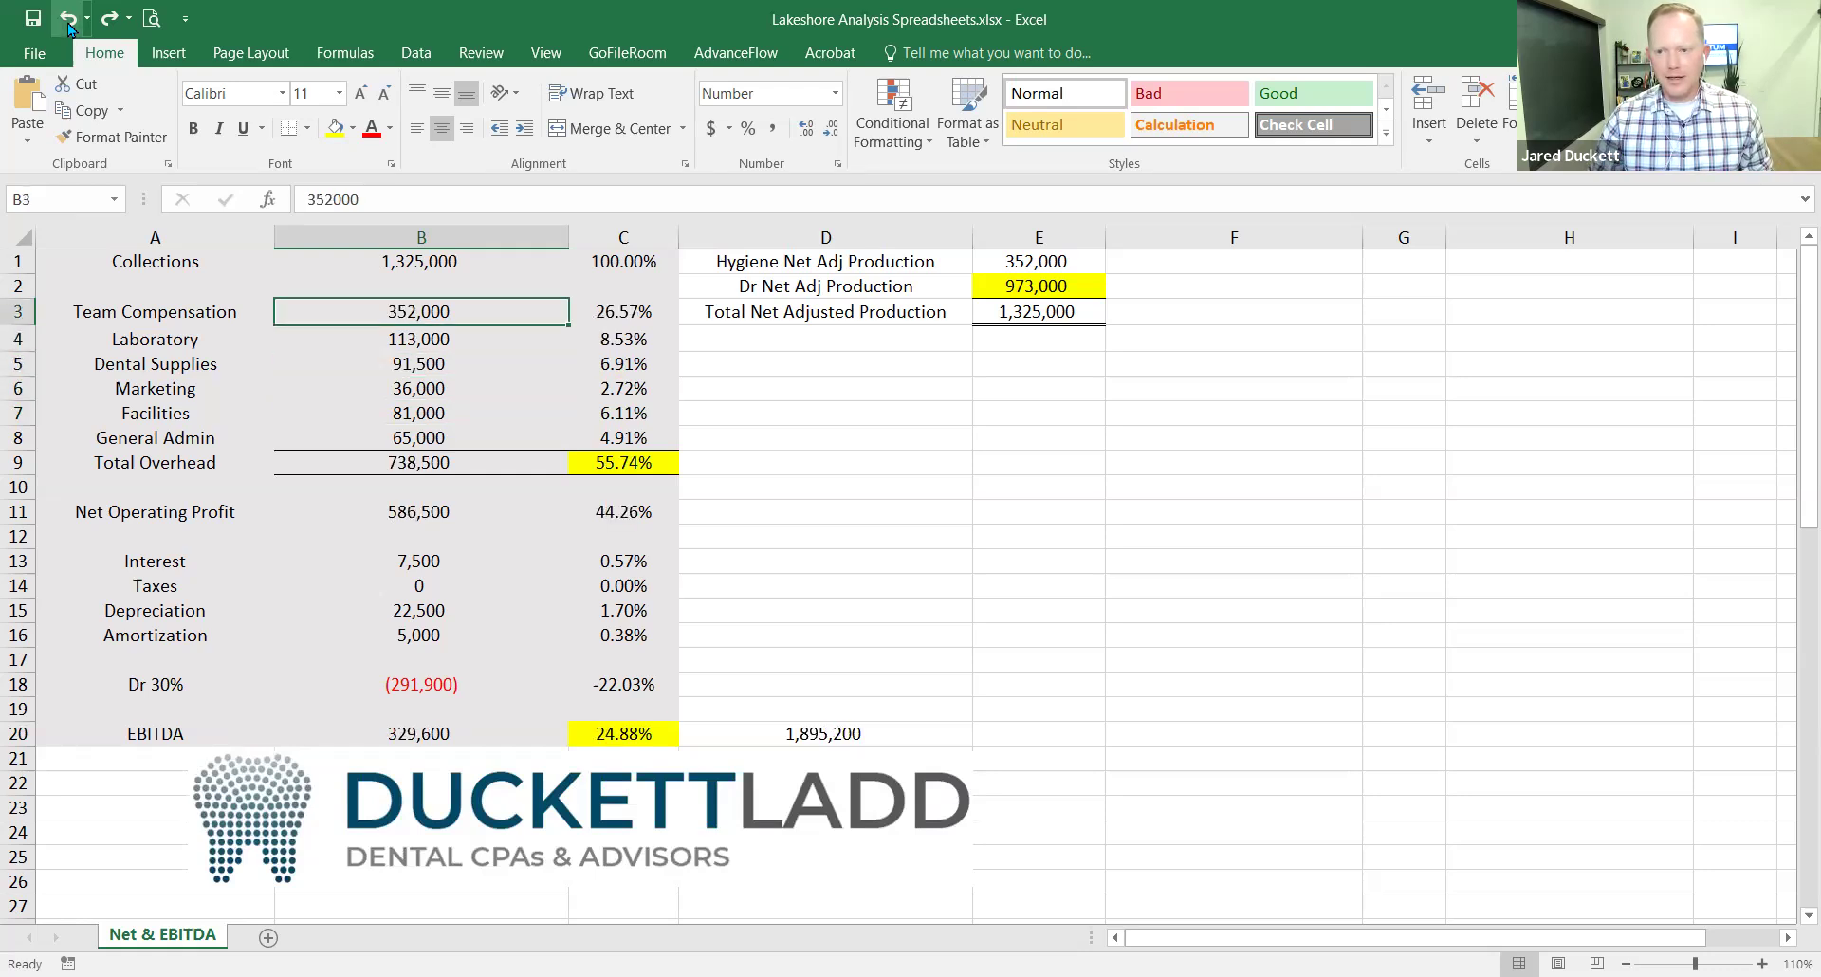